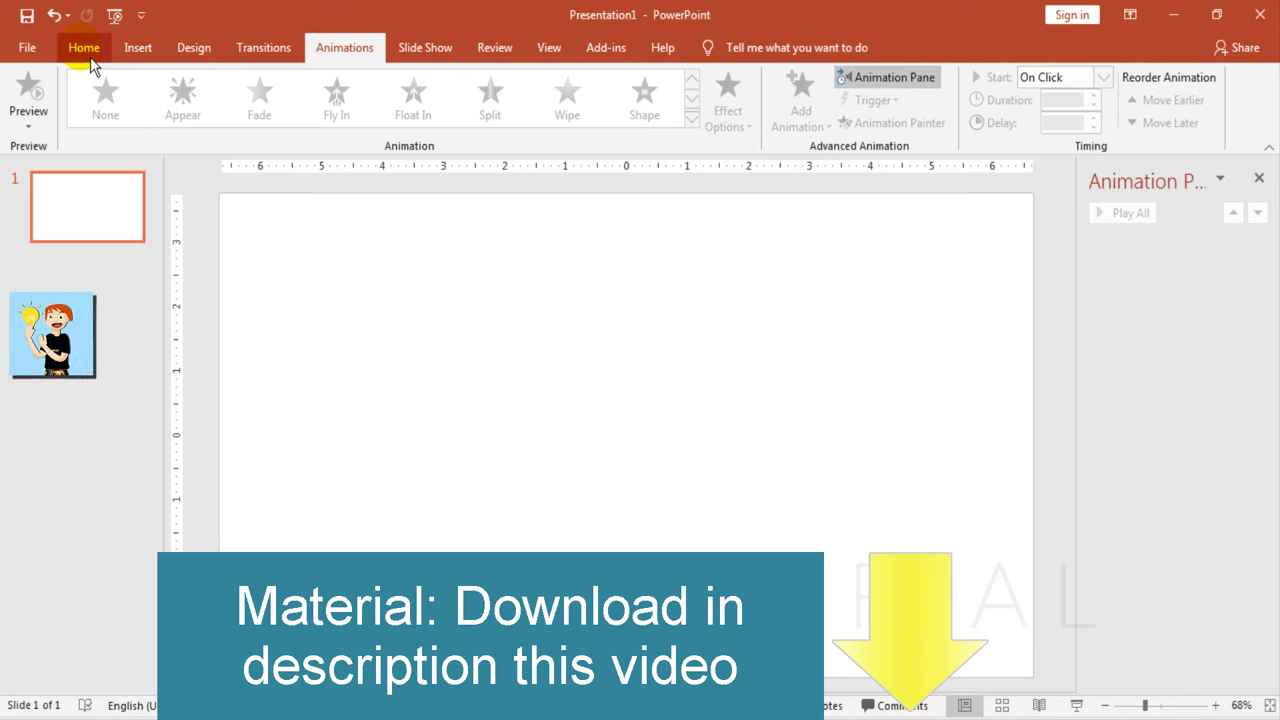
Step: Insert background.png and stretch it from its corners to cover the slide
left_click(84, 50)
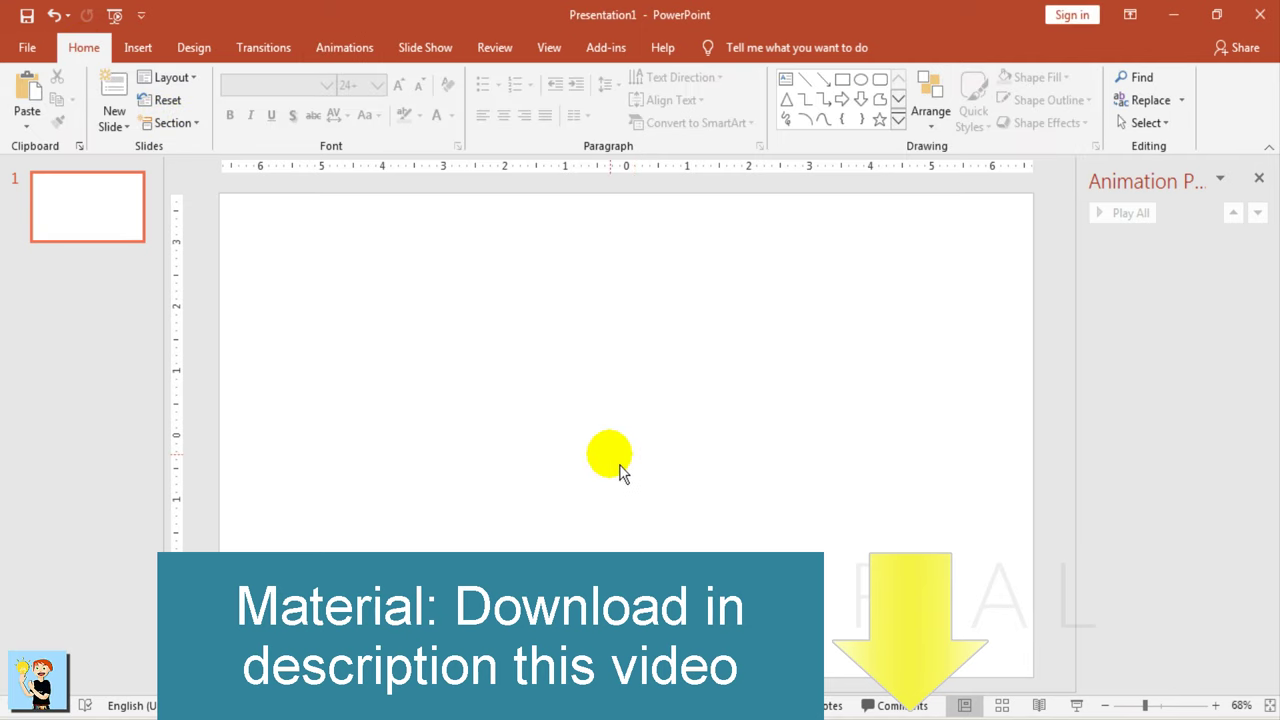
left_click(140, 50)
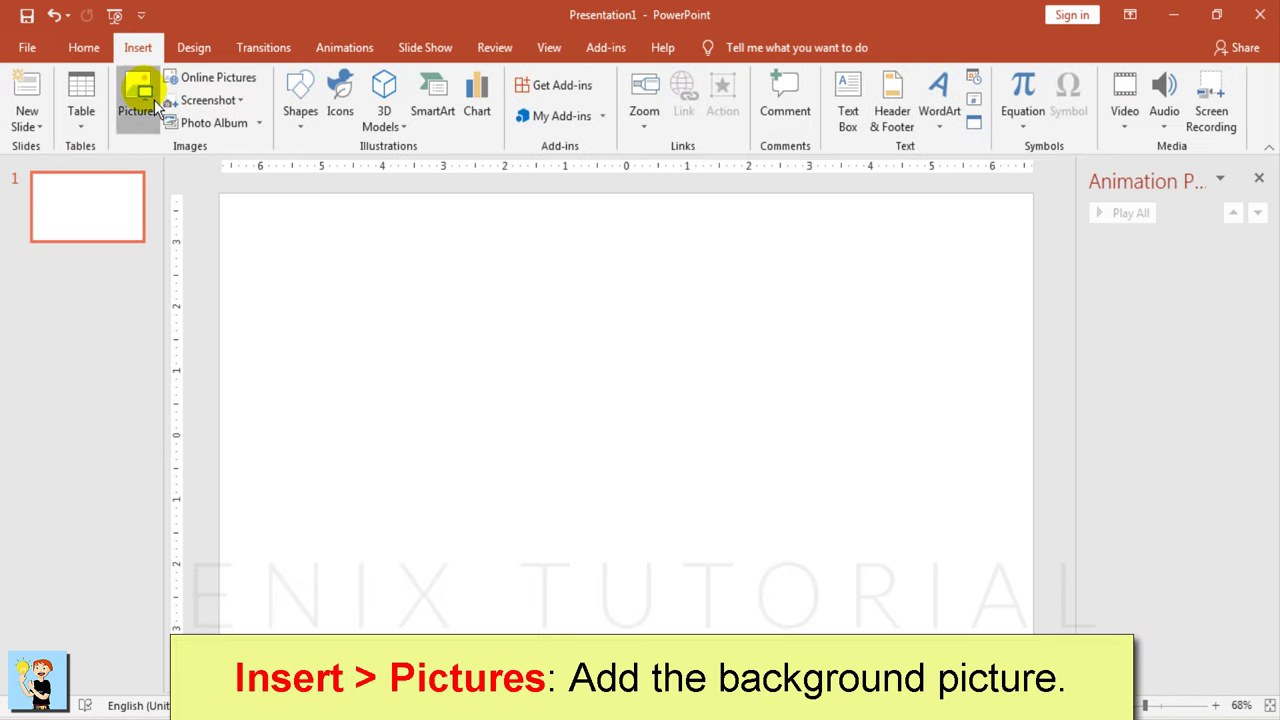
left_click(136, 88)
left_click(246, 152)
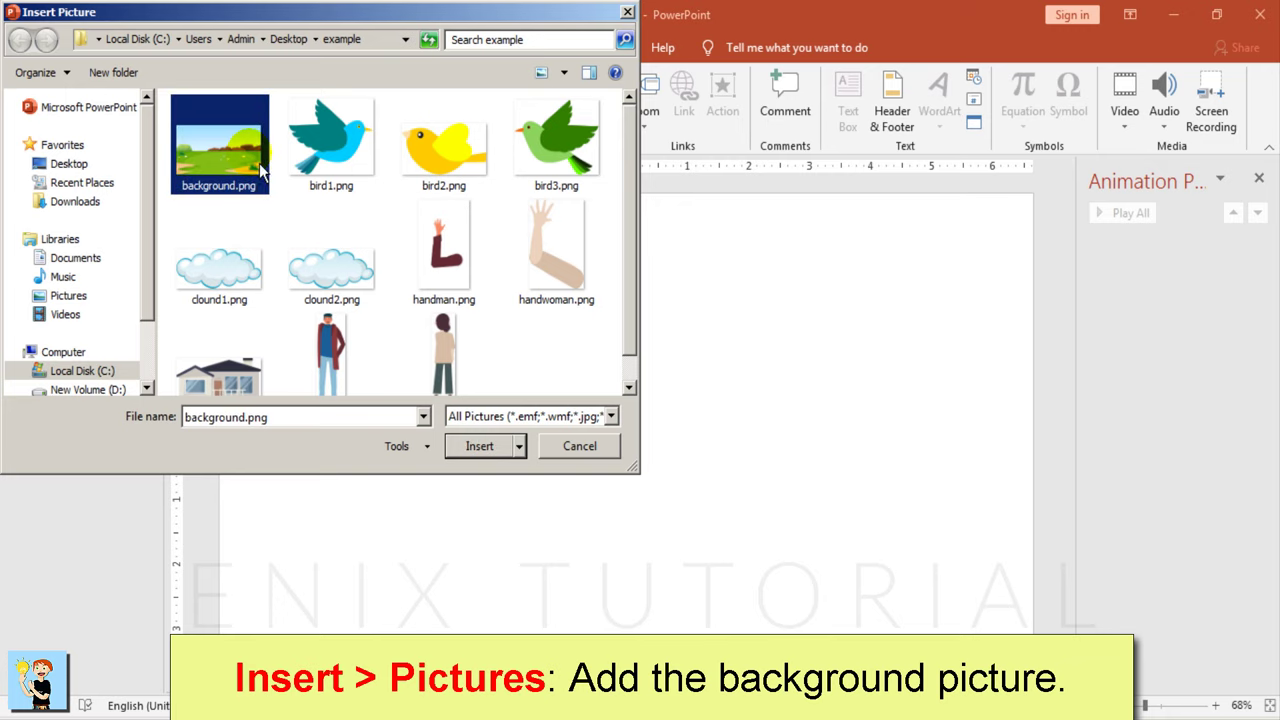
left_click(470, 458)
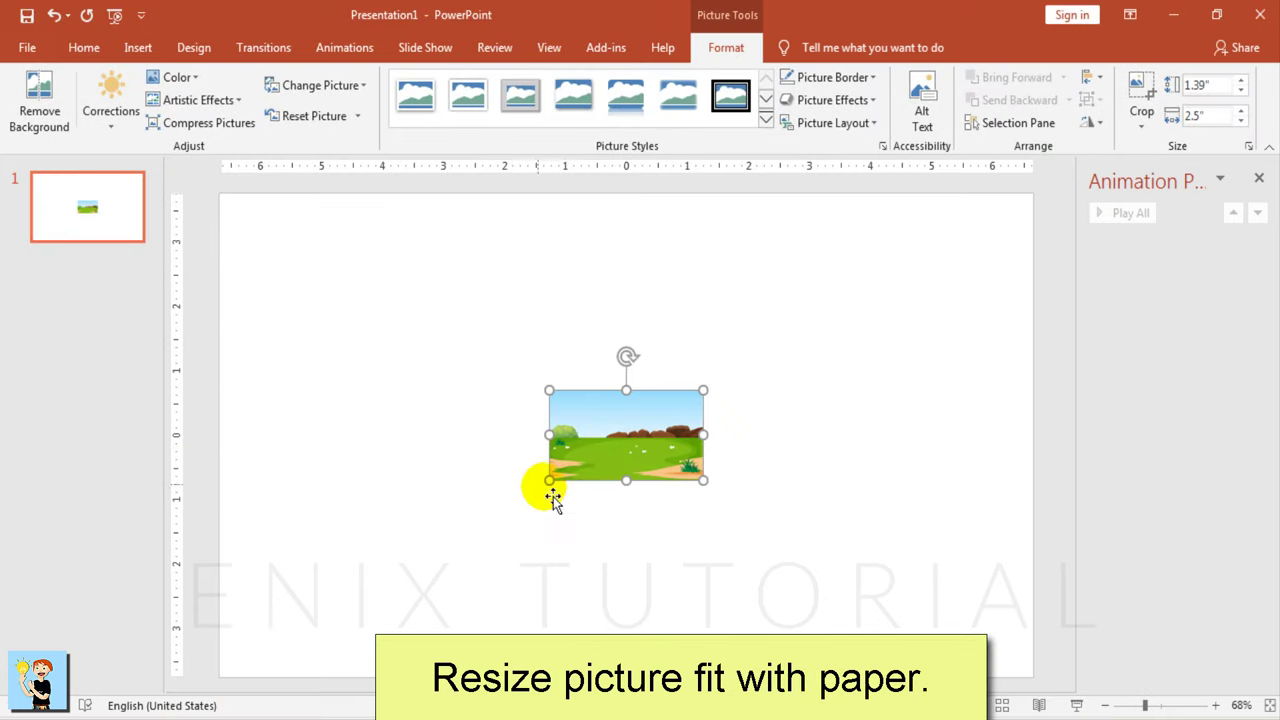
left_click_drag(549, 480, 219, 673)
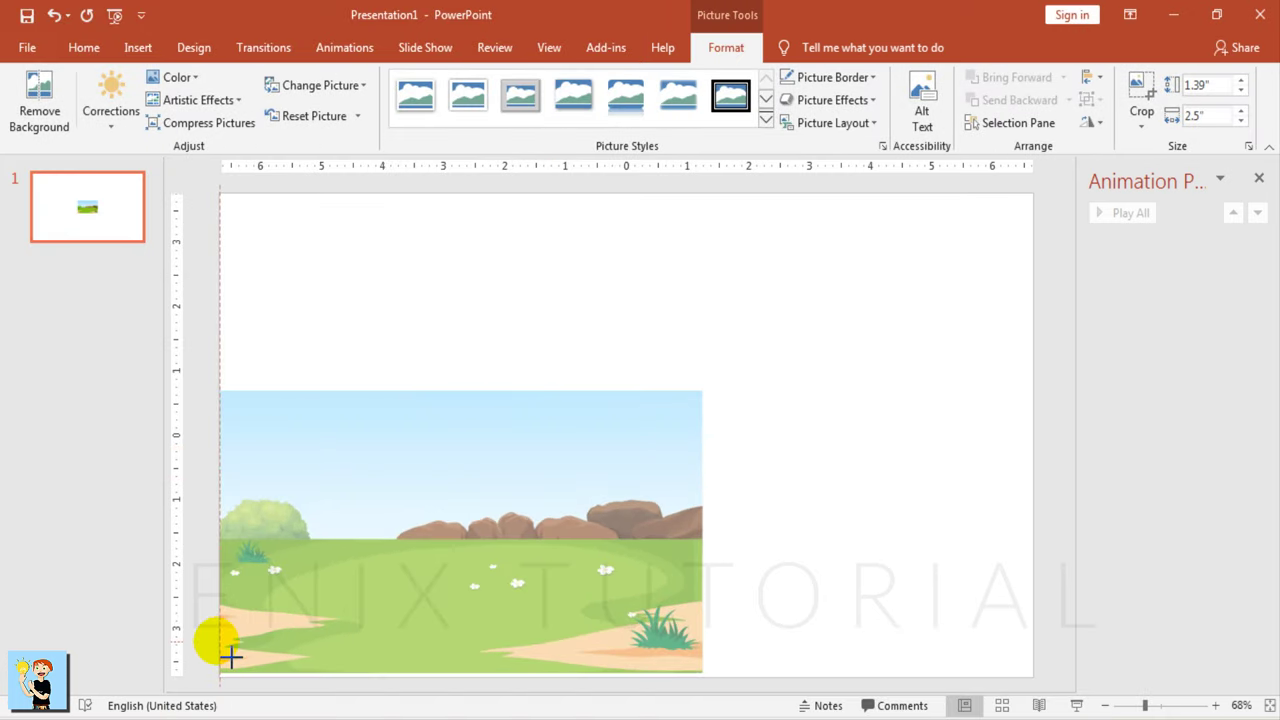
left_click(697, 410)
mouse_move(717, 404)
left_mouse_down()
mouse_move(1043, 216)
mouse_move(1035, 199)
left_mouse_up()
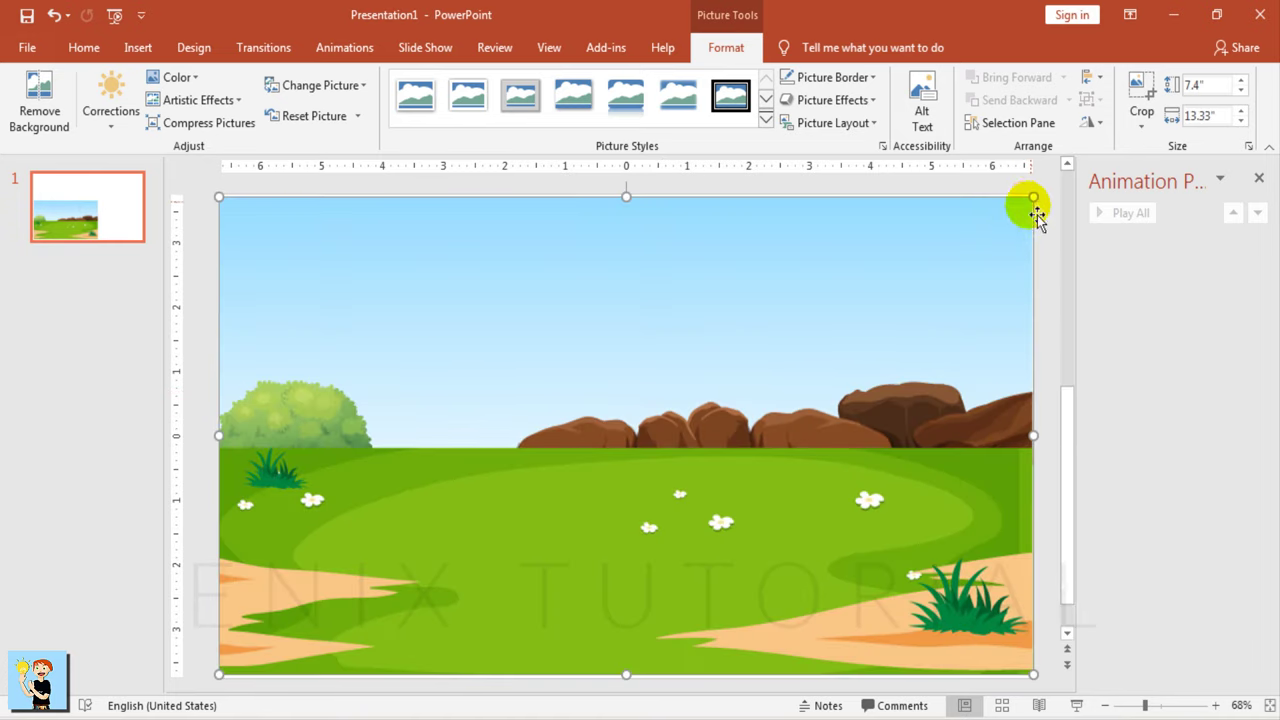
Step: Crop the background picture to a 16:9 aspect ratio and adjust it to fit the slide exactly
left_click(1156, 137)
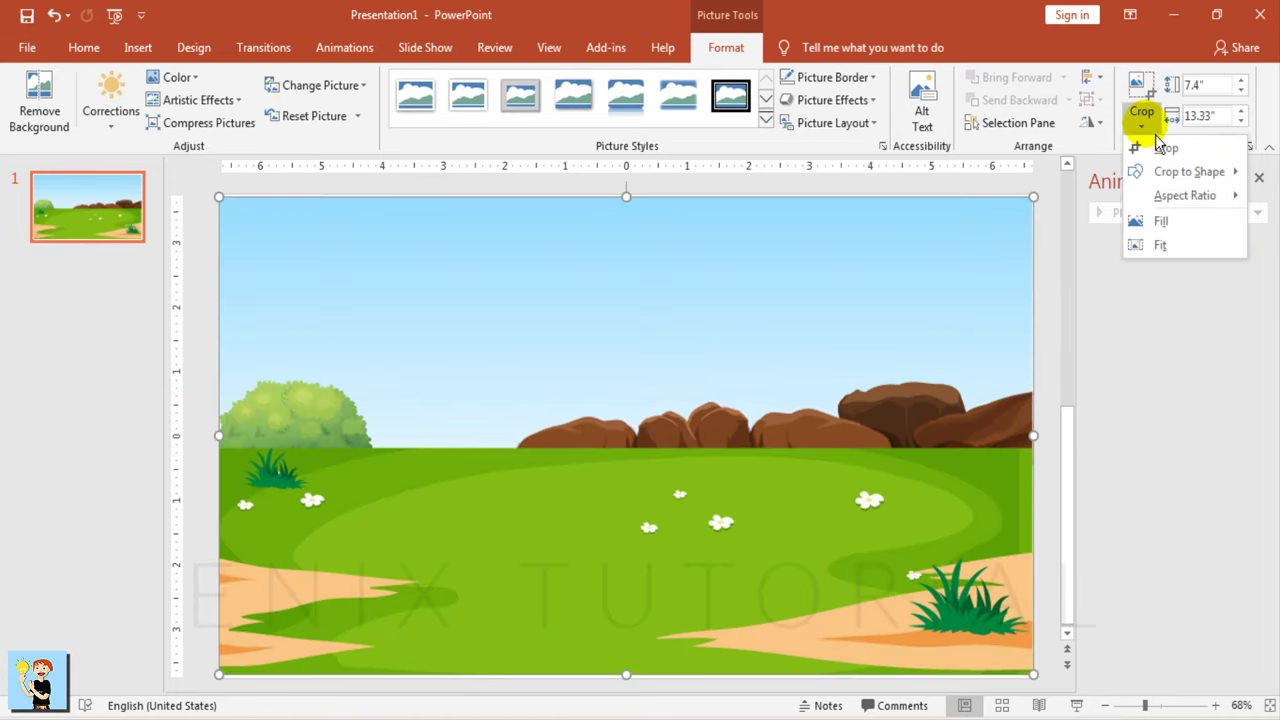
mouse_move(1195, 198)
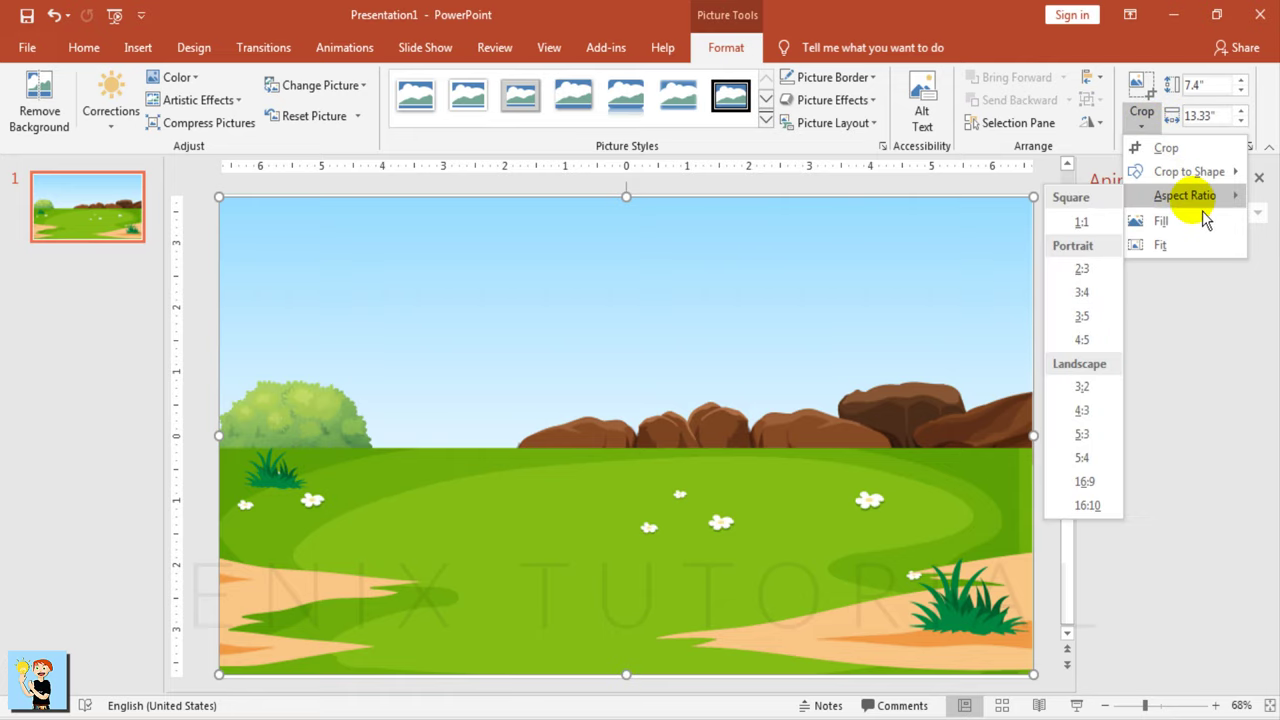
left_click(1110, 489)
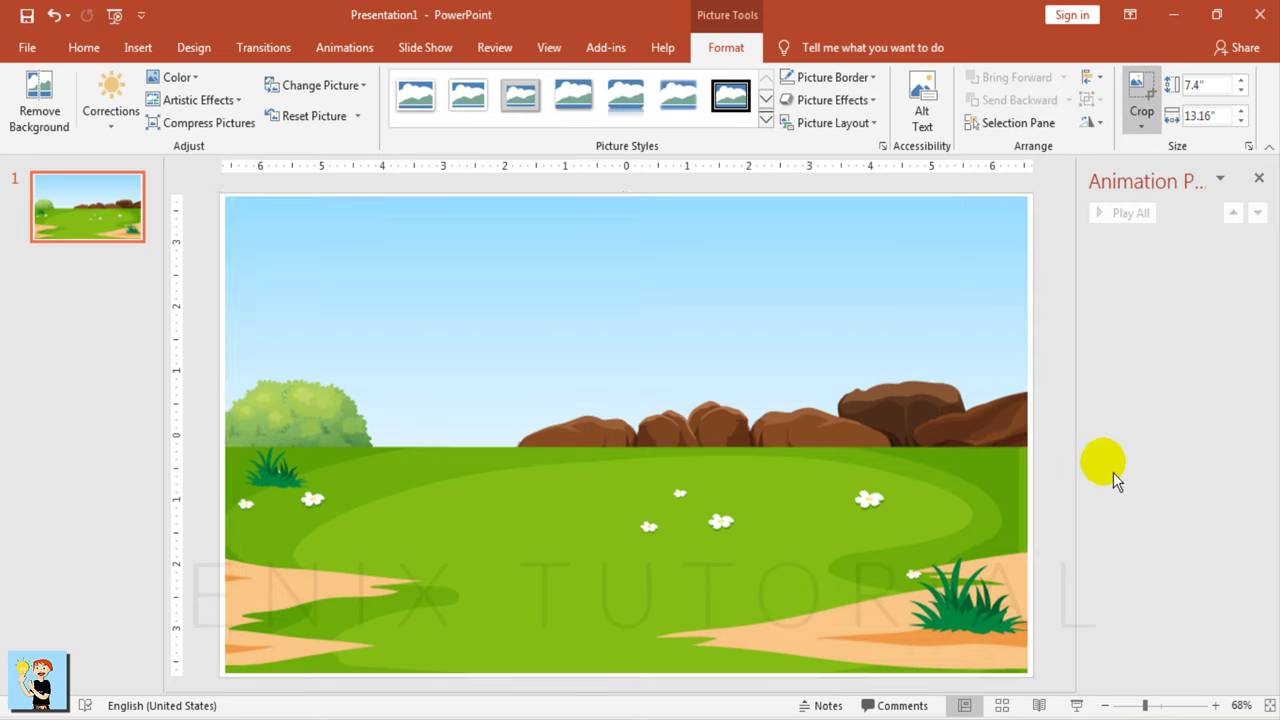
left_click(1113, 472)
left_click_drag(848, 402, 854, 416)
left_click_drag(1025, 678, 1040, 688)
left_click(1060, 635)
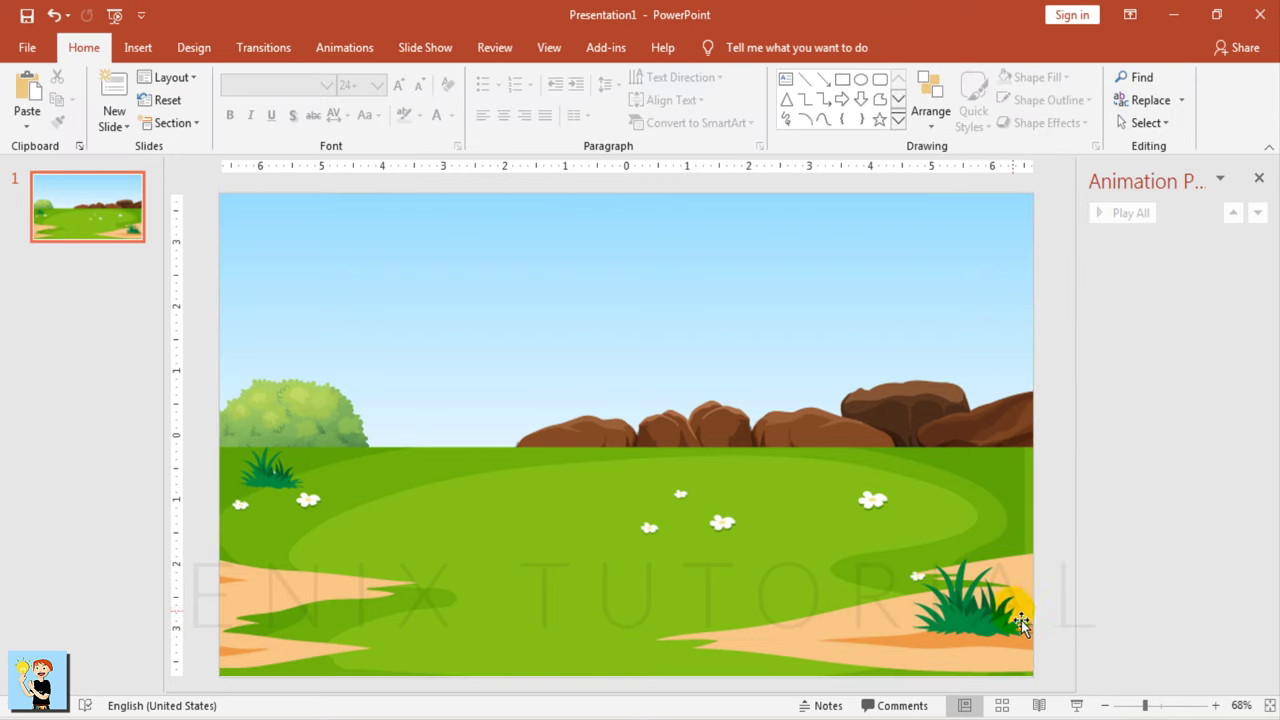
Step: Insert house.png, move it to the top-left of the slide and enlarge it
left_click(138, 47)
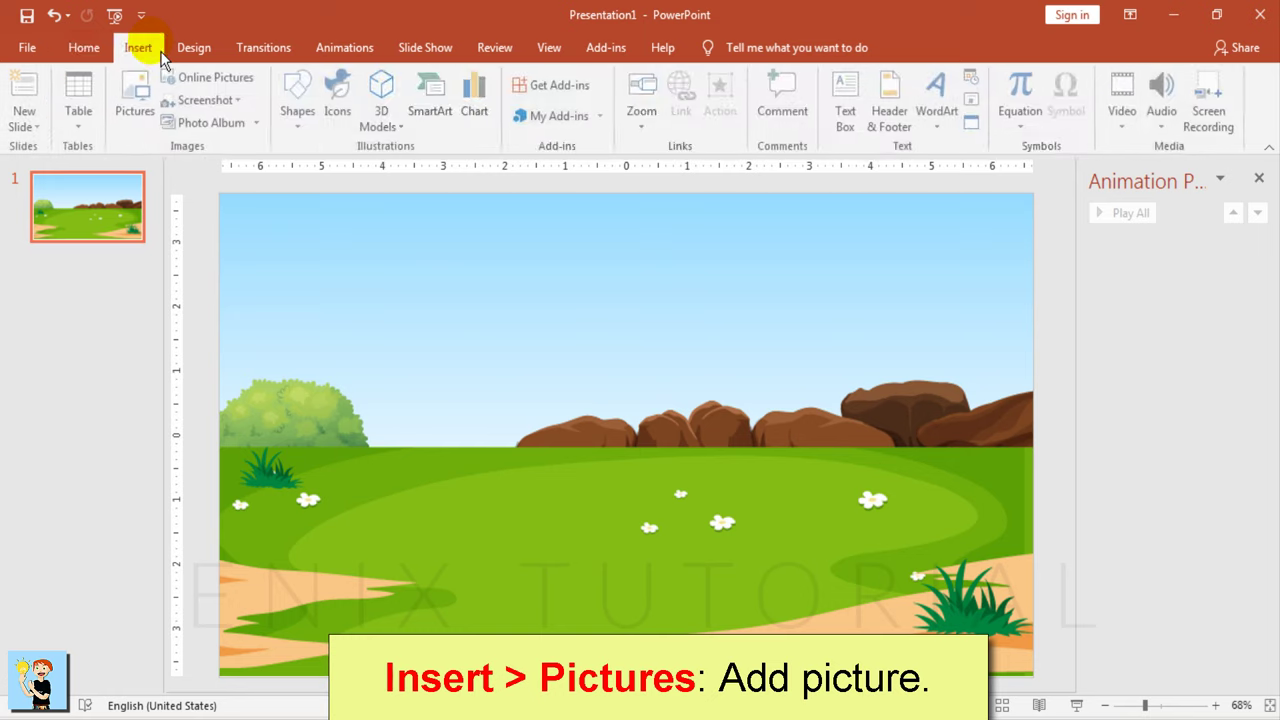
left_click(140, 105)
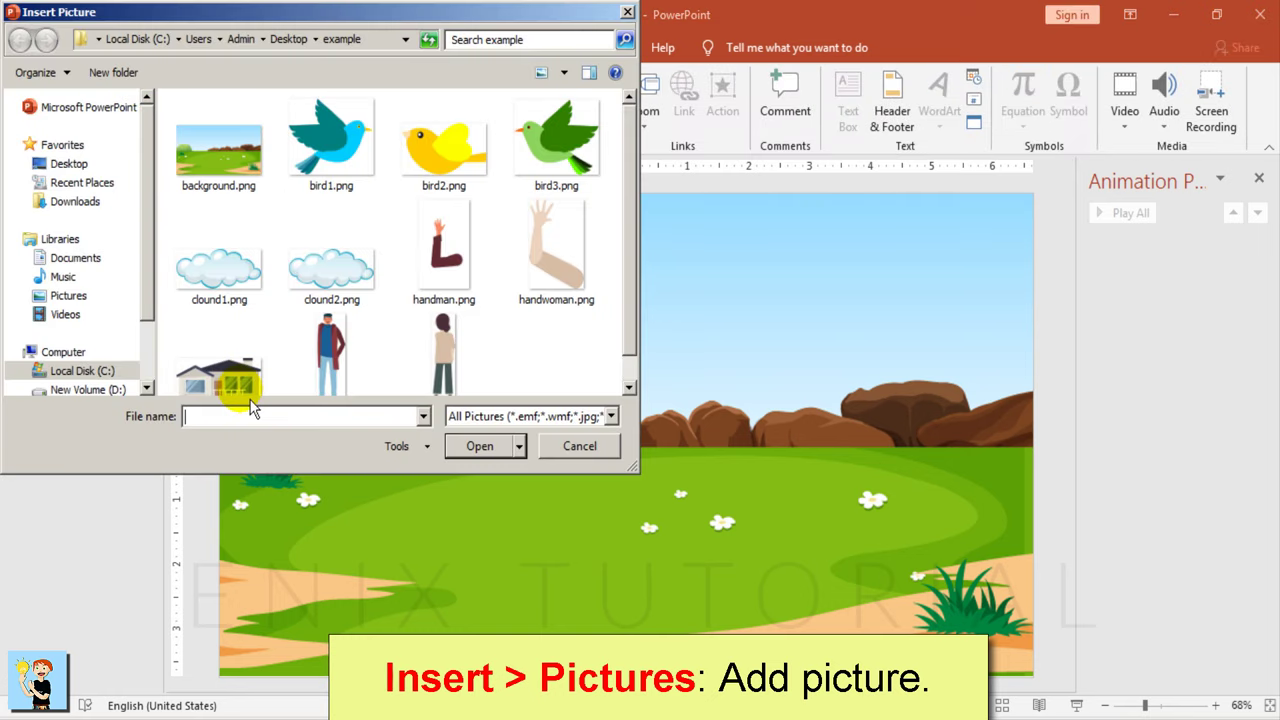
left_click(220, 378)
left_click(491, 457)
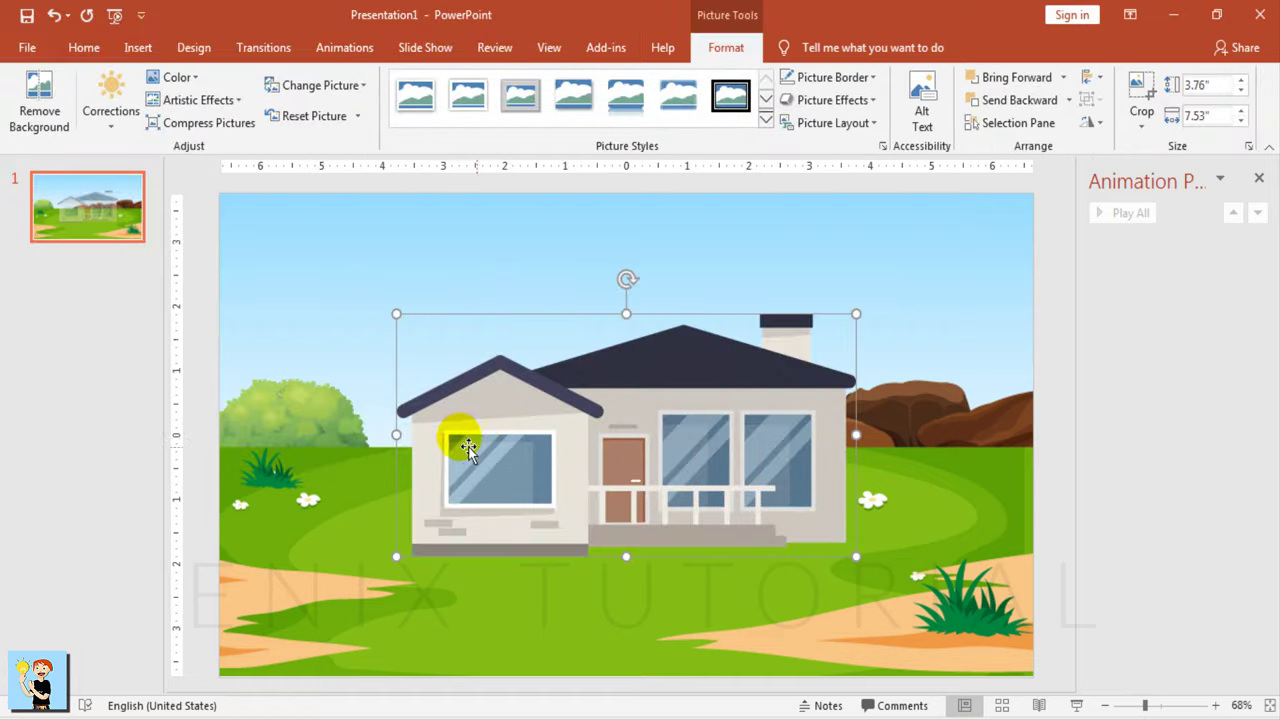
left_click_drag(563, 447, 388, 355)
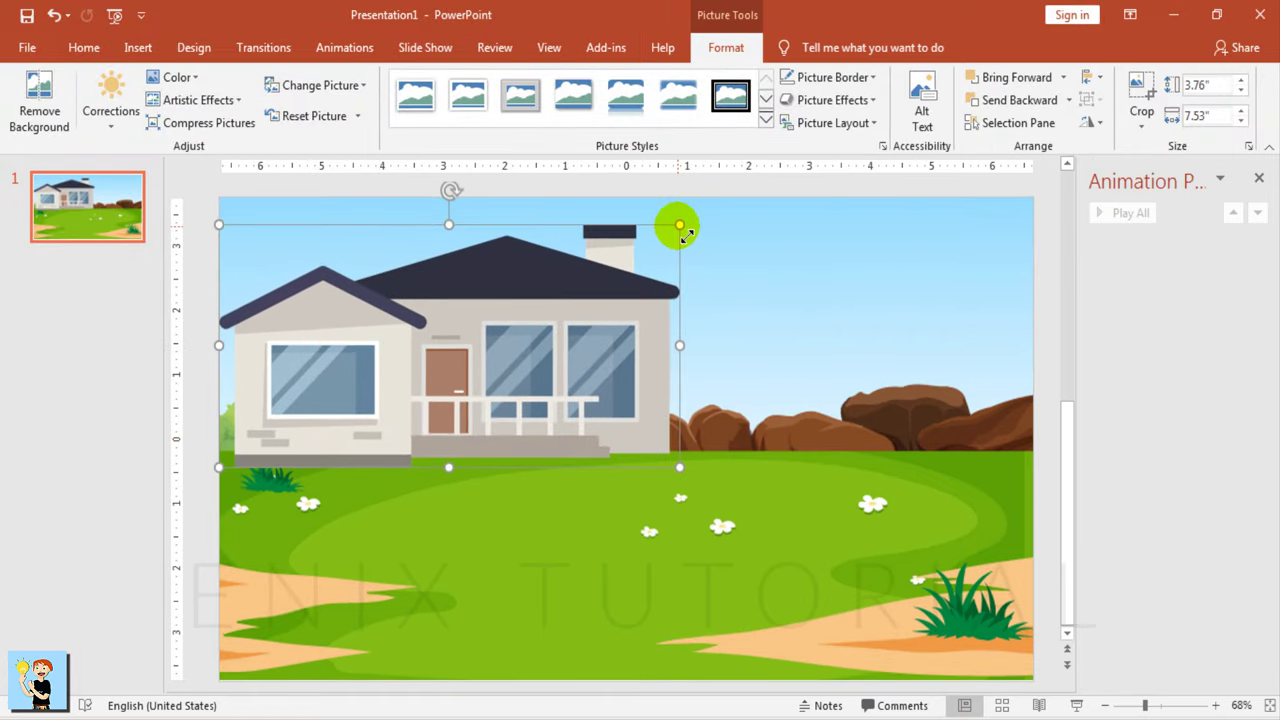
mouse_move(678, 223)
left_mouse_down()
mouse_move(720, 222)
mouse_move(712, 207)
left_mouse_up()
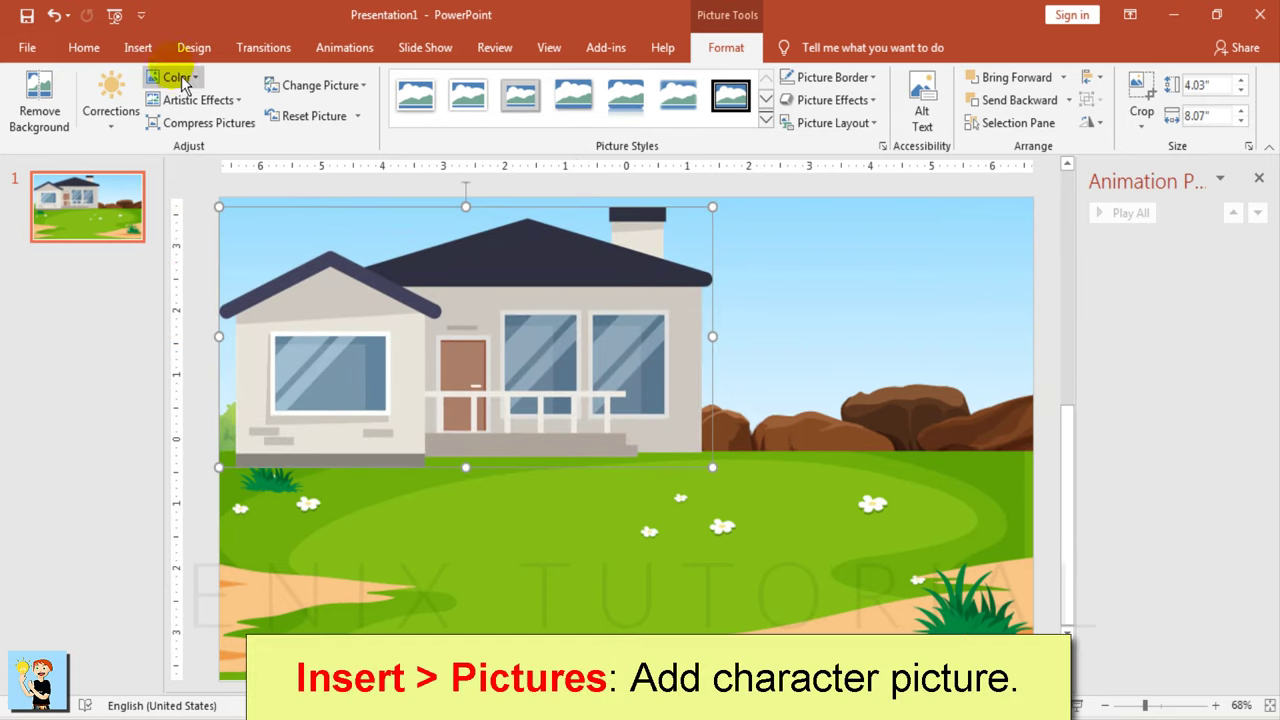
Step: Insert man.png, shrink it to 3.32" by 1.12" and place it before the house's left window
left_click(140, 48)
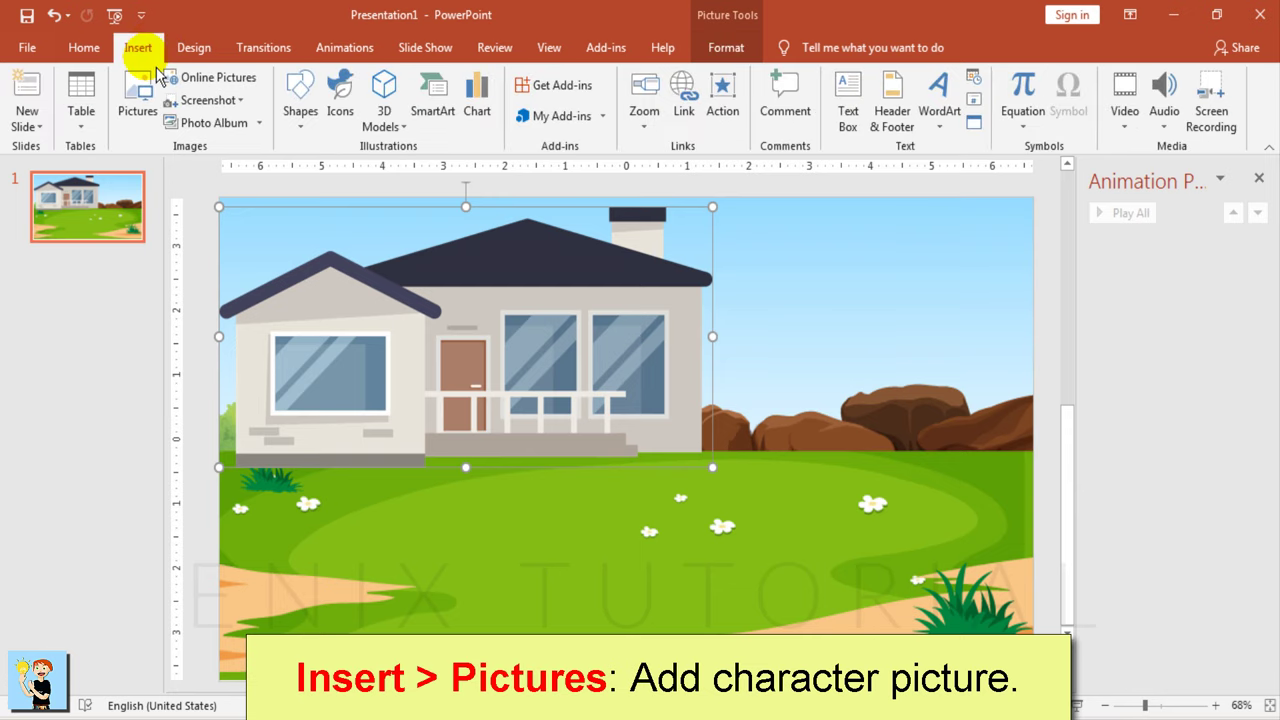
left_click(137, 97)
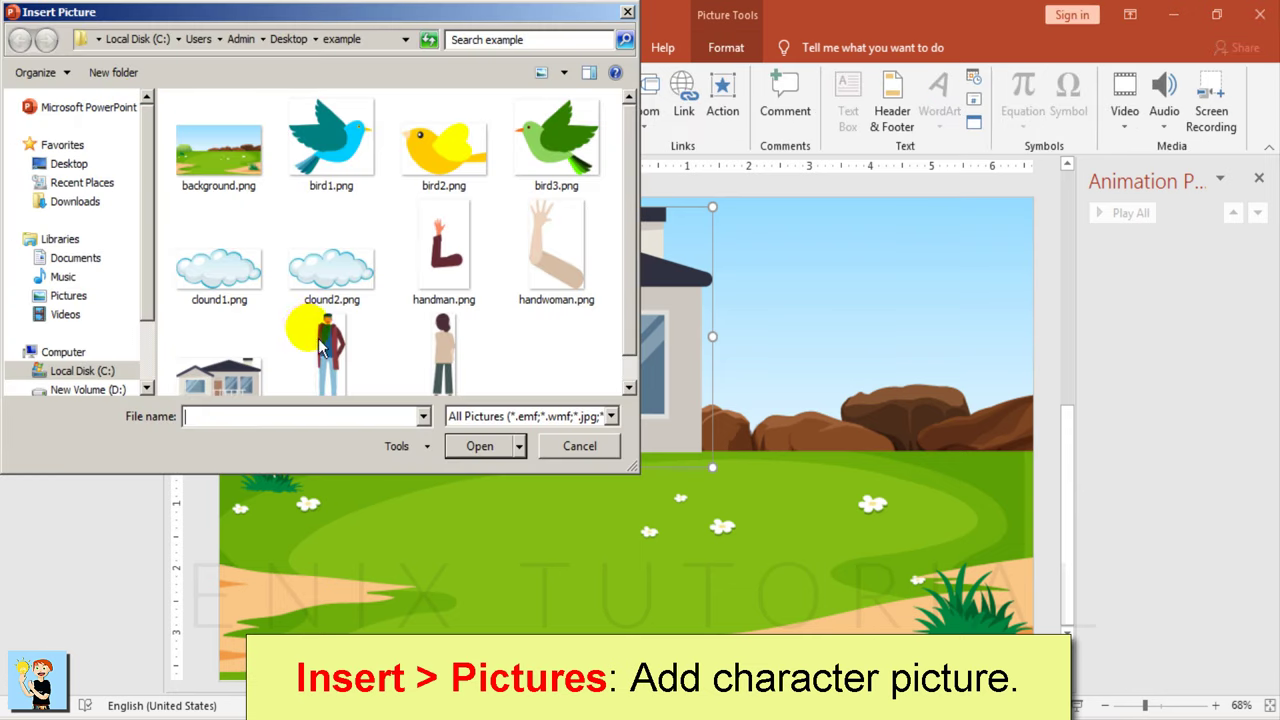
left_click(321, 346)
left_click(482, 446)
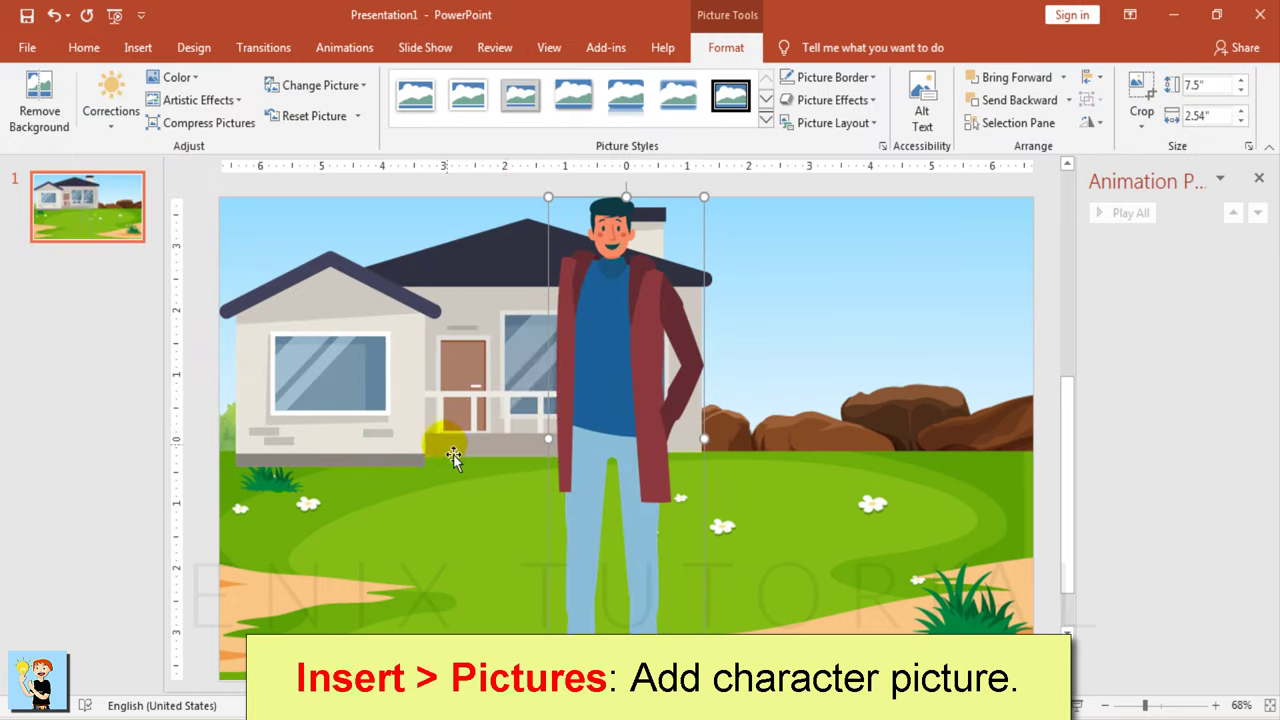
mouse_move(700, 194)
left_mouse_down()
mouse_move(595, 362)
mouse_move(589, 468)
left_mouse_up()
left_click_drag(587, 530, 386, 388)
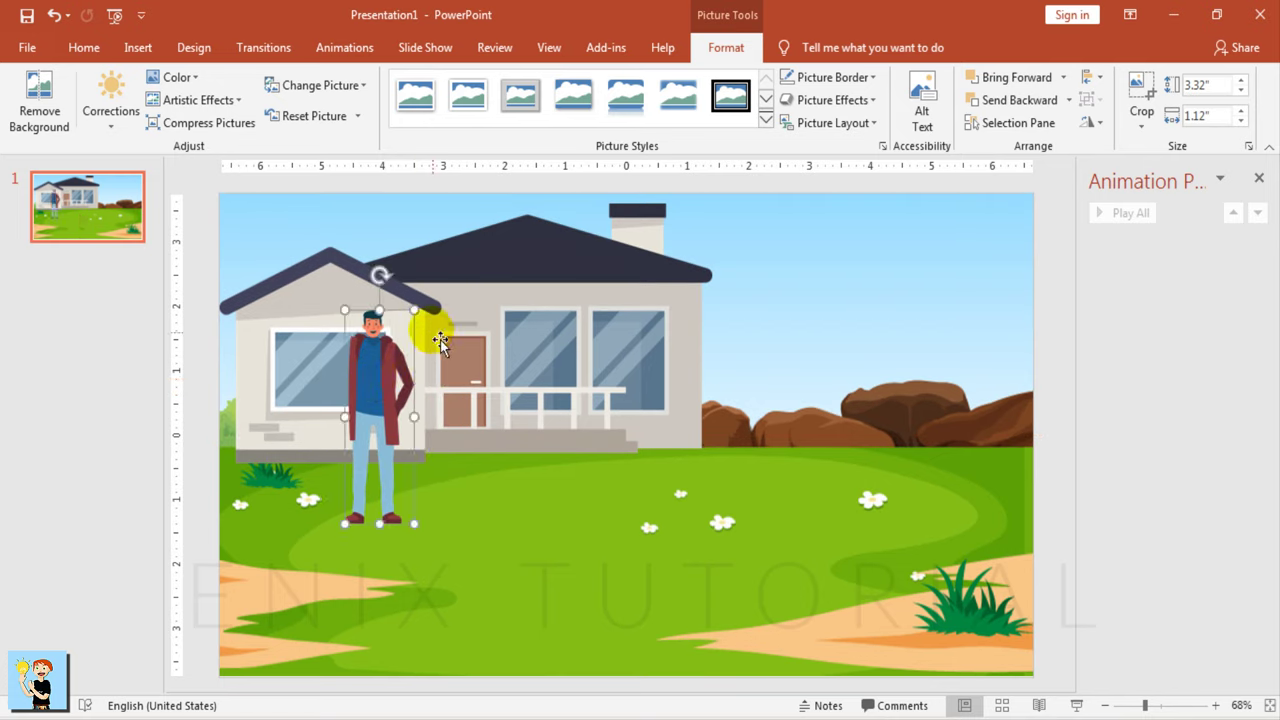
Step: Insert handman.png, resize it to 1.9" by 1.14" and position it on the man's shoulder
left_click(140, 48)
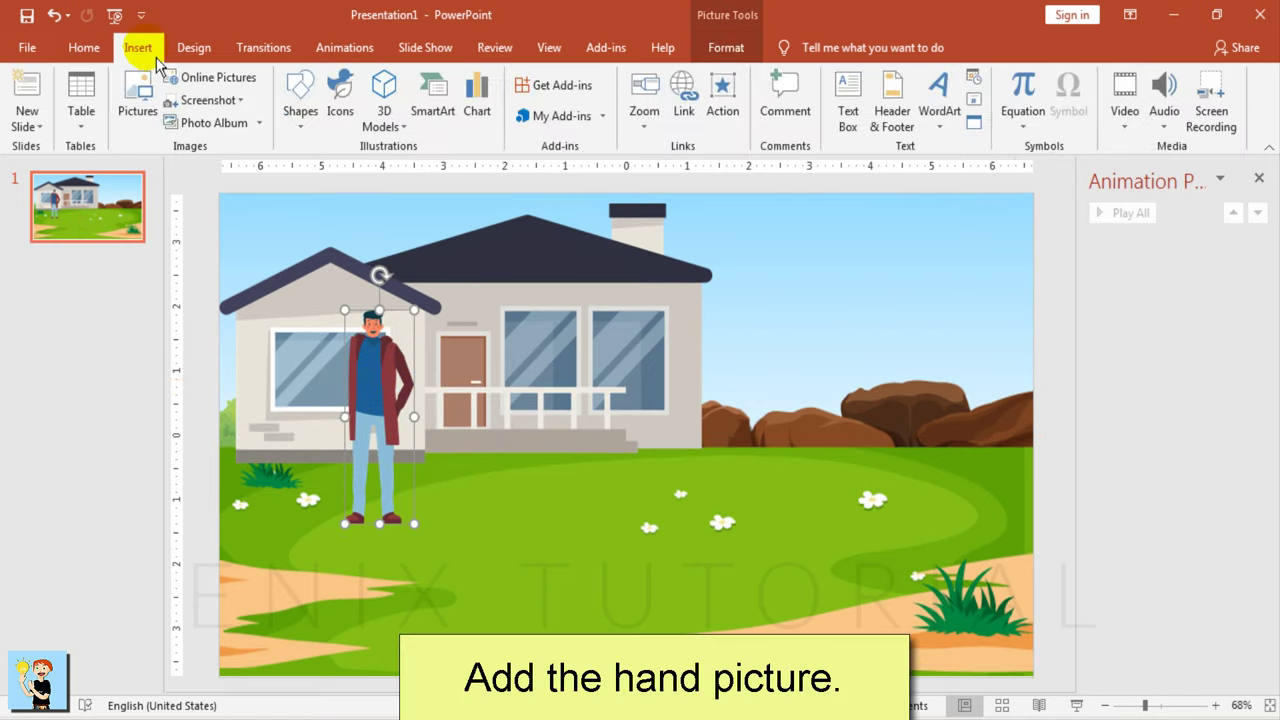
left_click(140, 95)
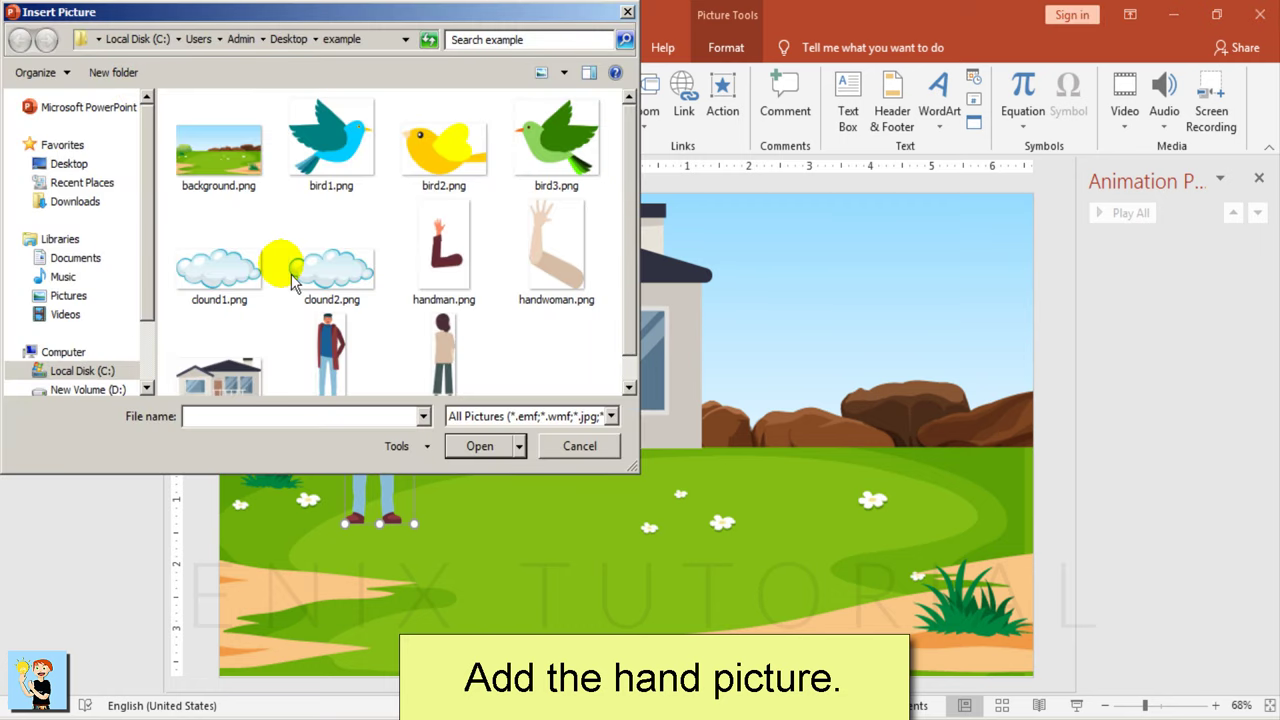
left_click(458, 280)
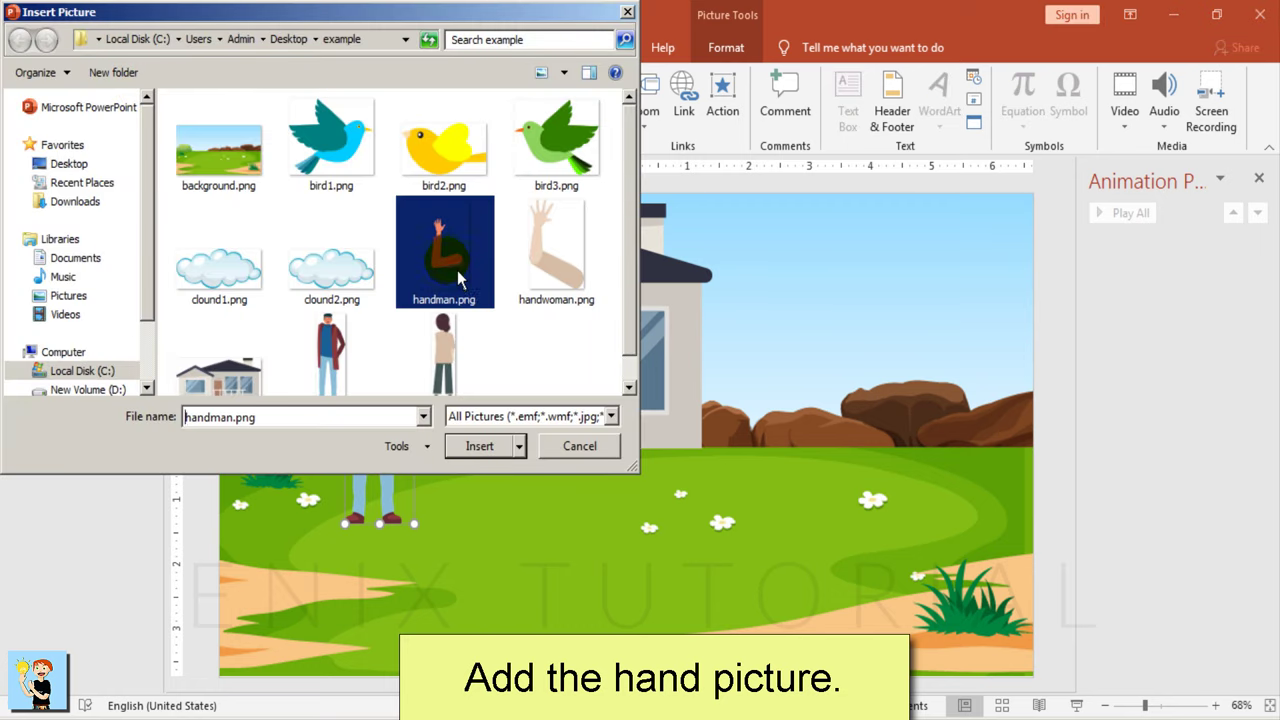
left_click(488, 450)
left_click_drag(718, 273, 604, 461)
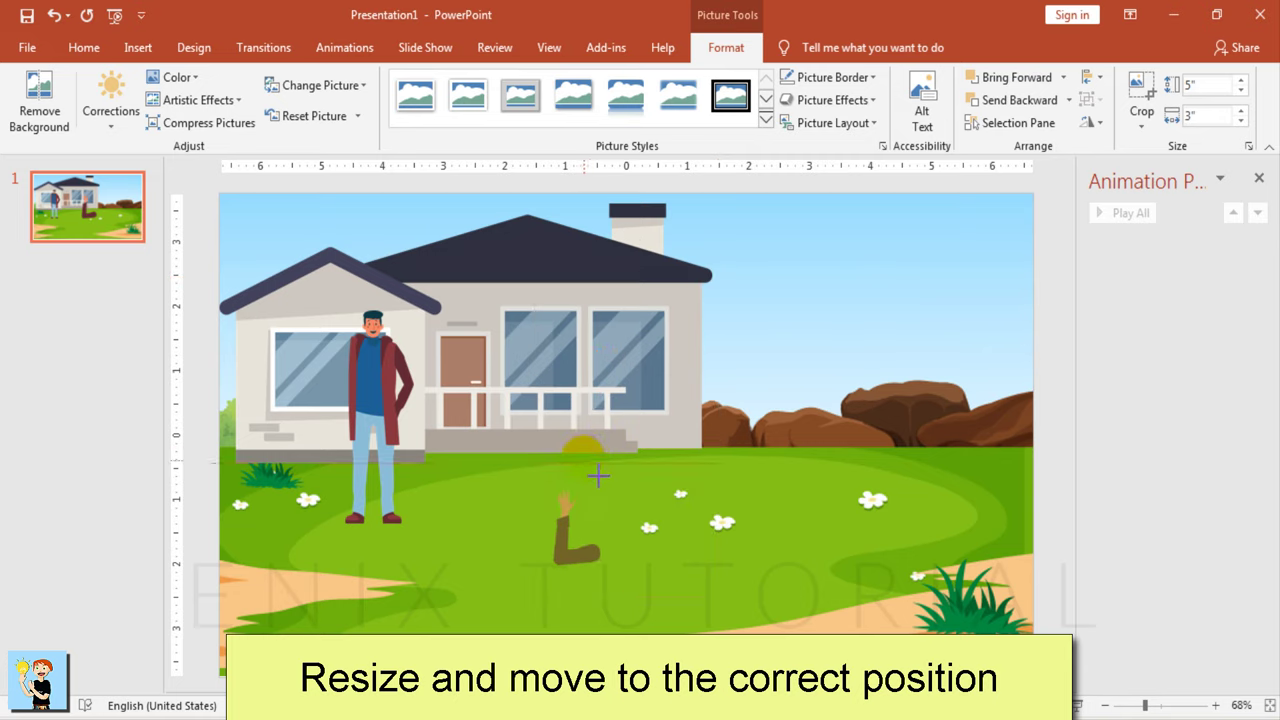
mouse_move(574, 543)
left_mouse_down()
mouse_move(334, 347)
mouse_move(333, 325)
left_mouse_up()
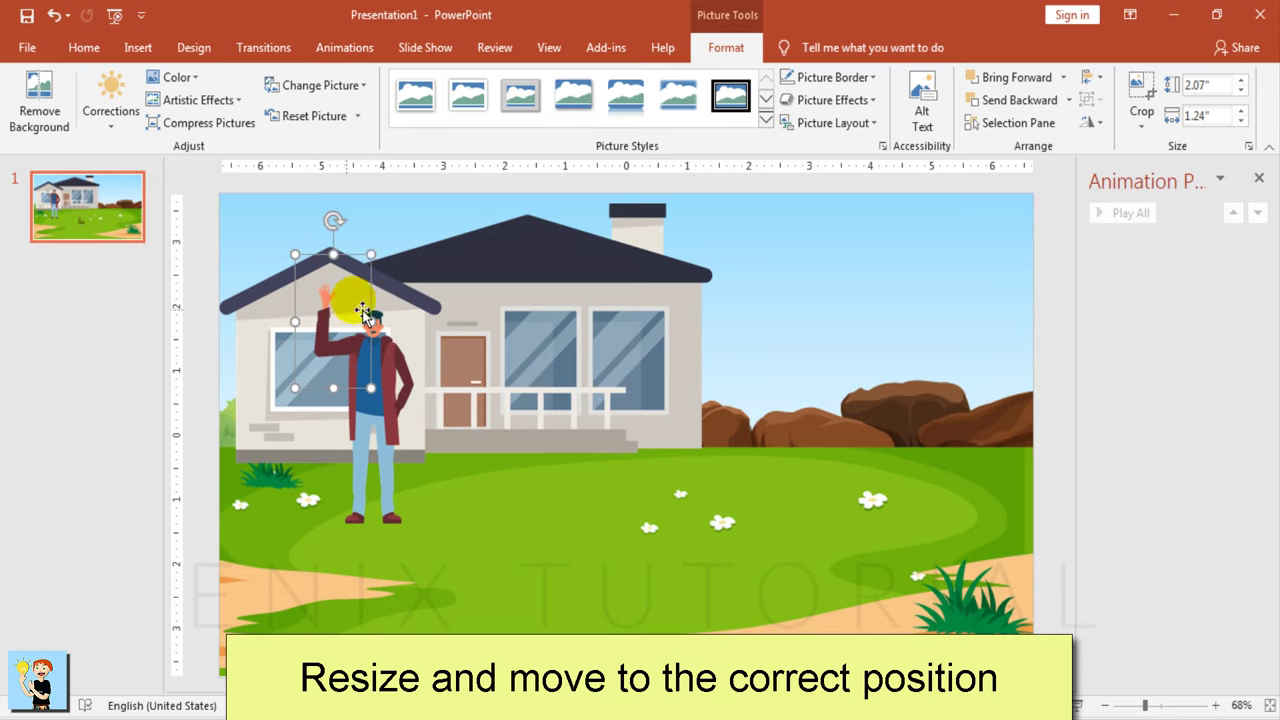
left_click_drag(379, 262, 373, 272)
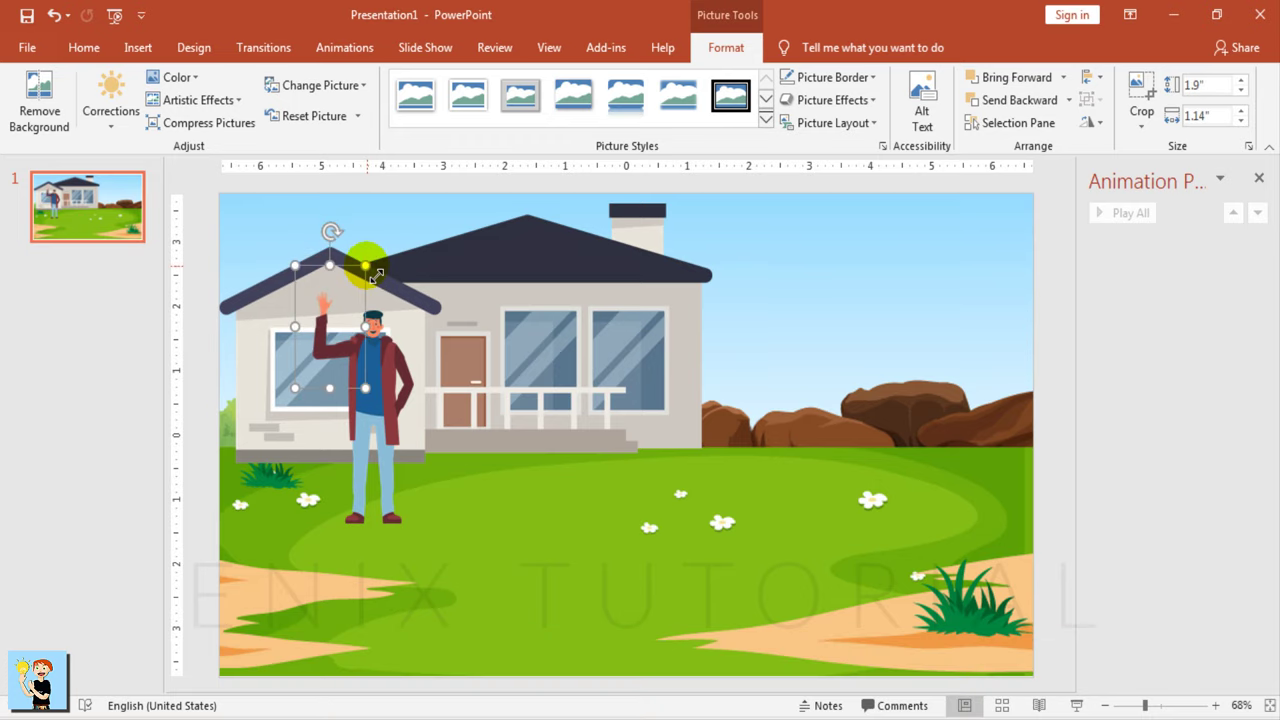
left_click(342, 358)
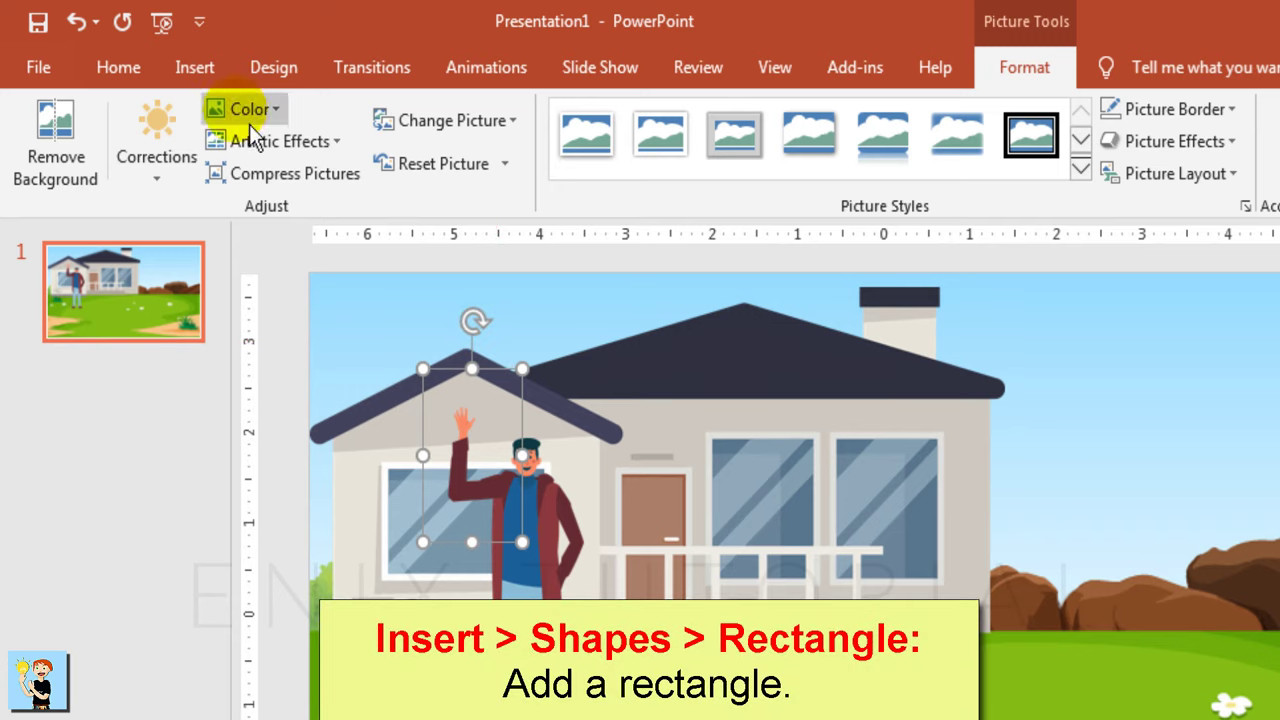
Step: Draw a rectangle over the man's body
left_click(210, 76)
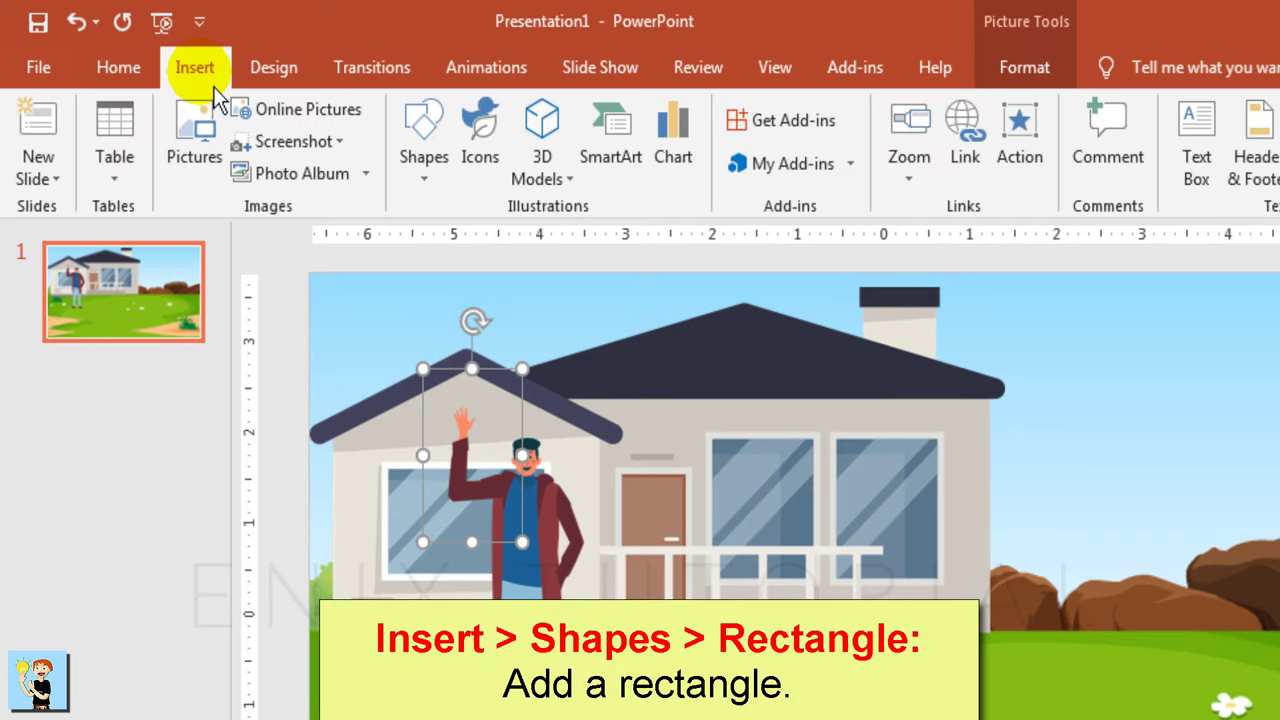
left_click(421, 172)
left_click(411, 380)
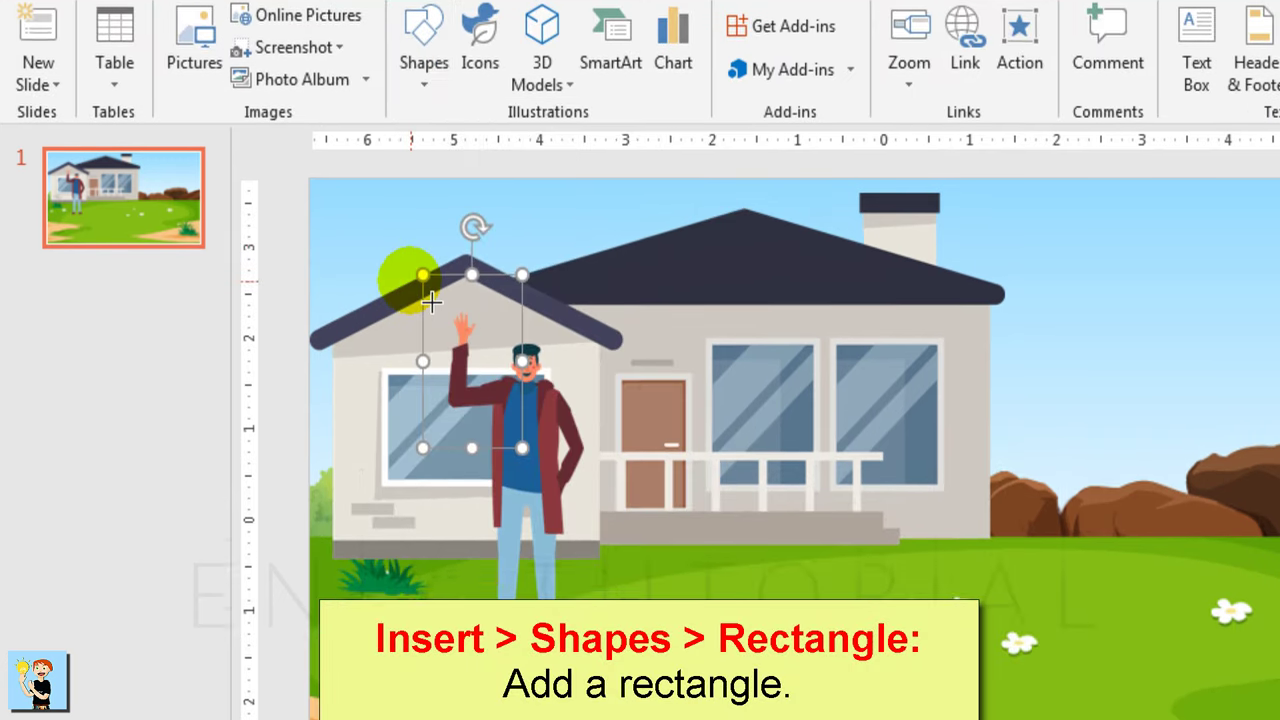
left_click_drag(487, 293, 594, 480)
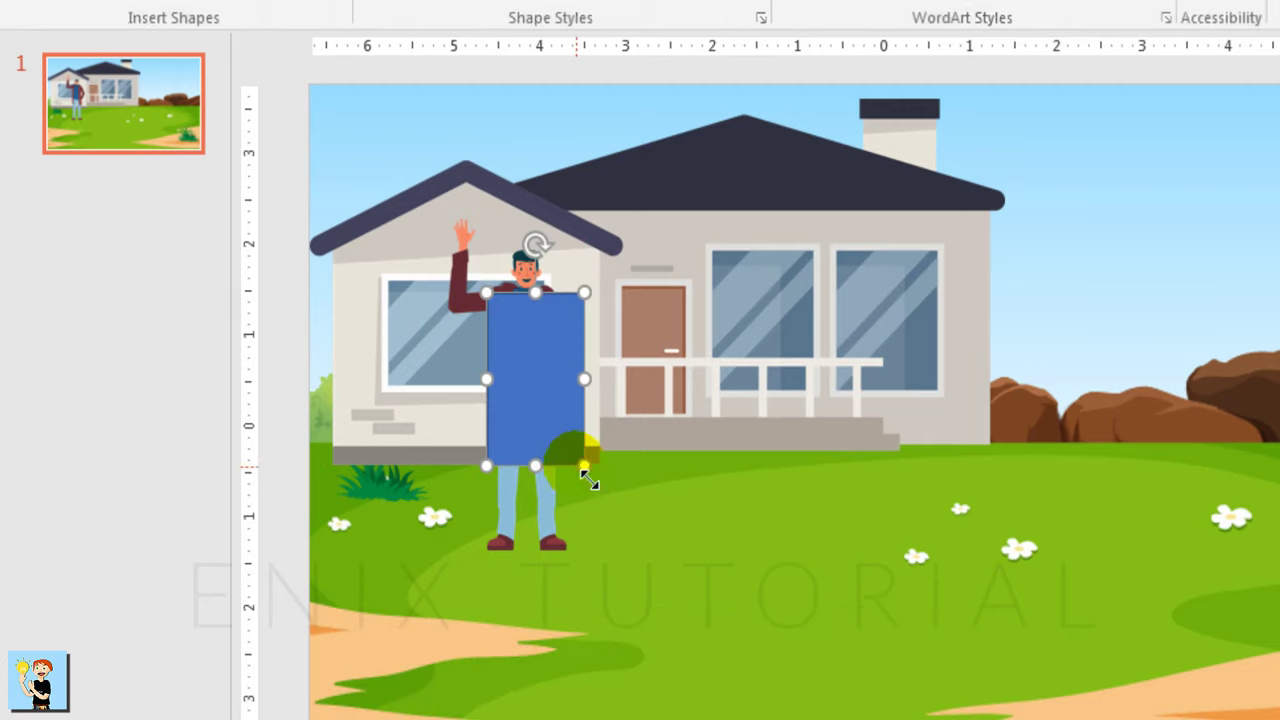
Step: Group the man's raised hand picture with the rectangle
left_click(476, 300, "shift")
right_click(476, 298)
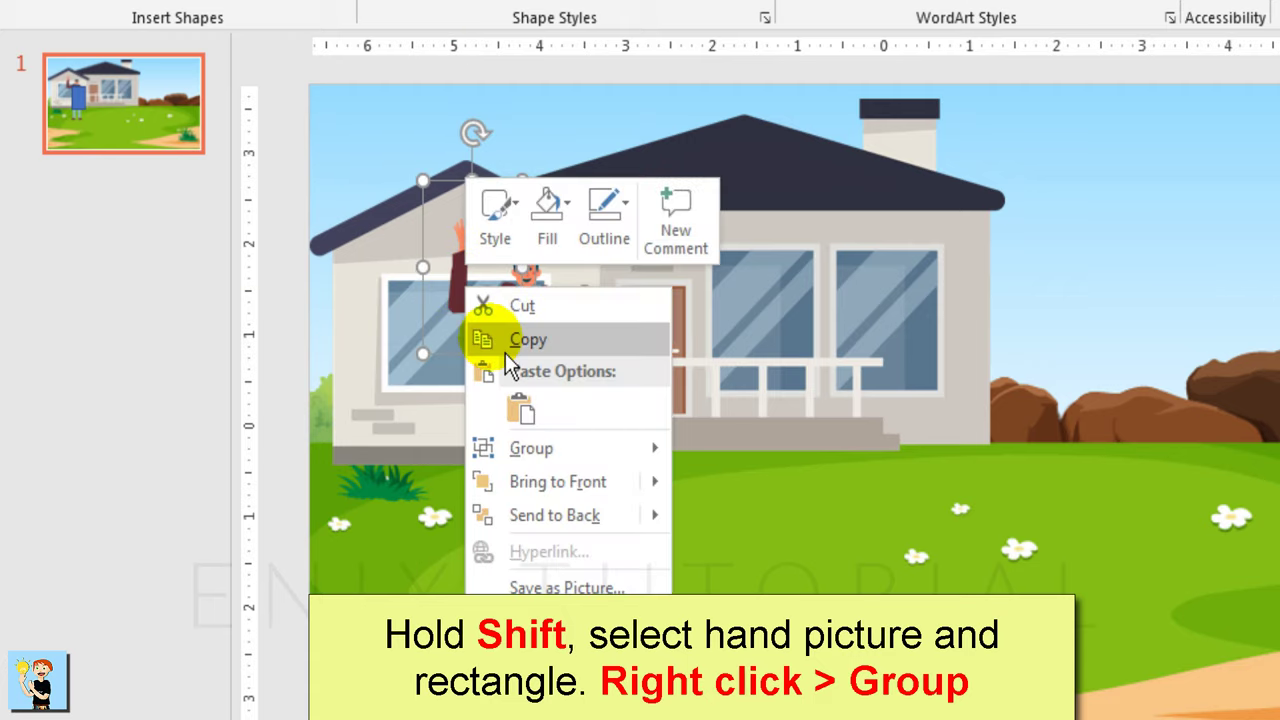
mouse_move(613, 461)
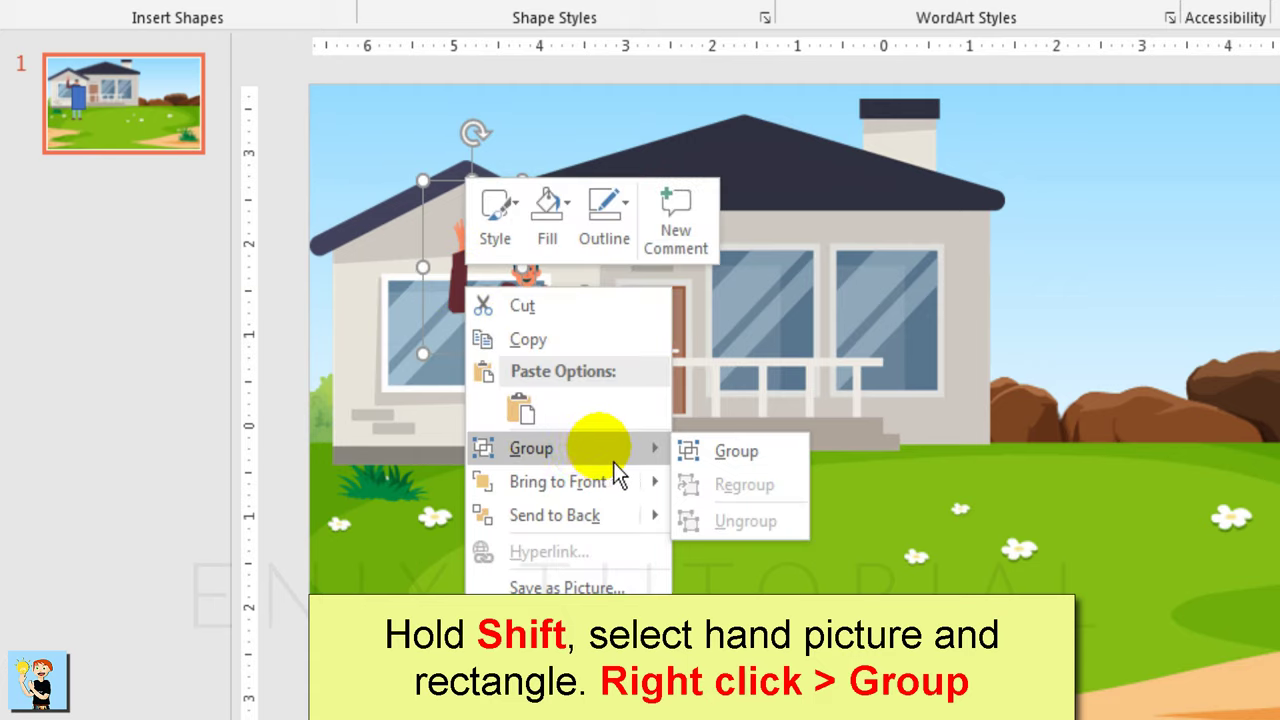
left_click(734, 458)
Step: Set the rectangle inside the group to No Fill and No Outline
left_click(449, 382)
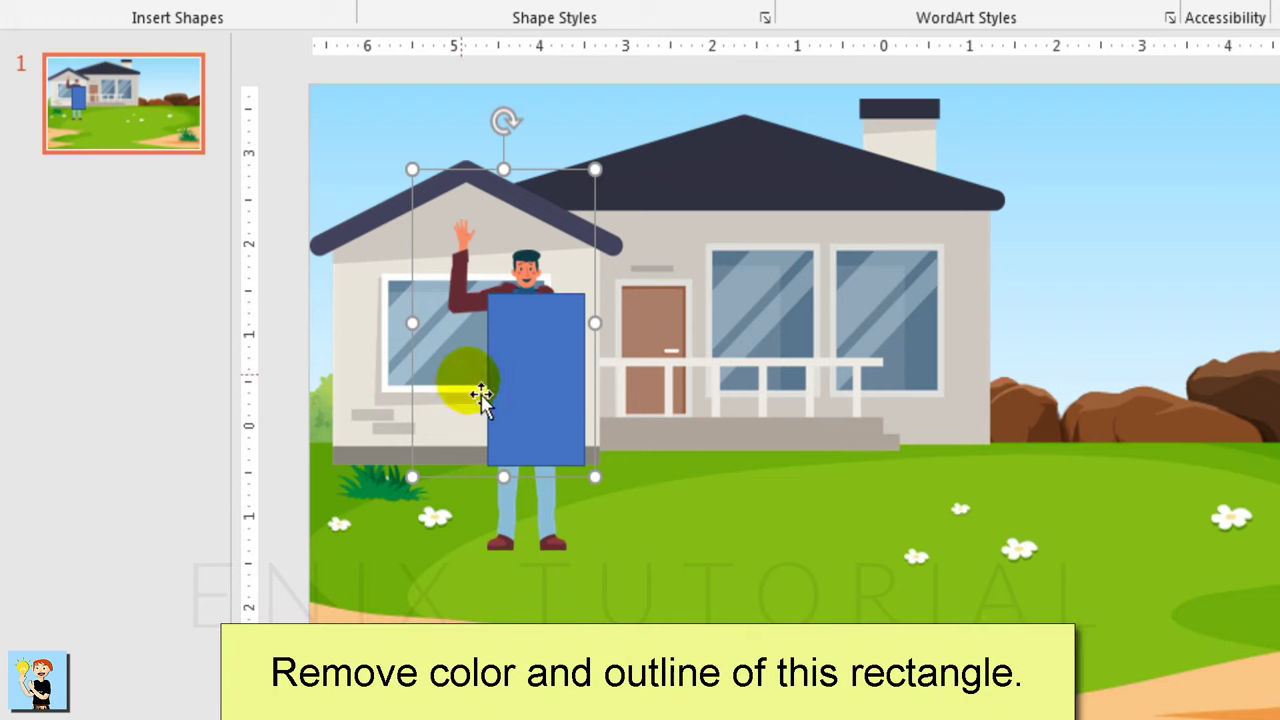
left_click(551, 394)
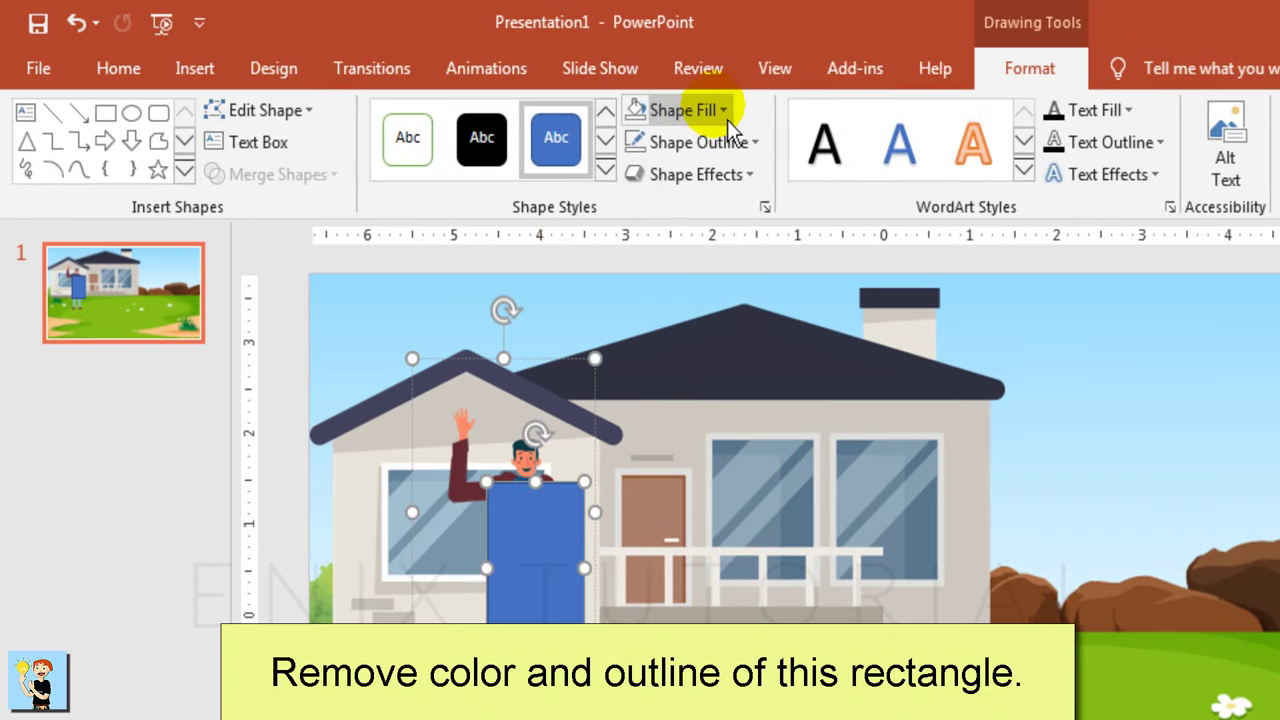
left_click(727, 120)
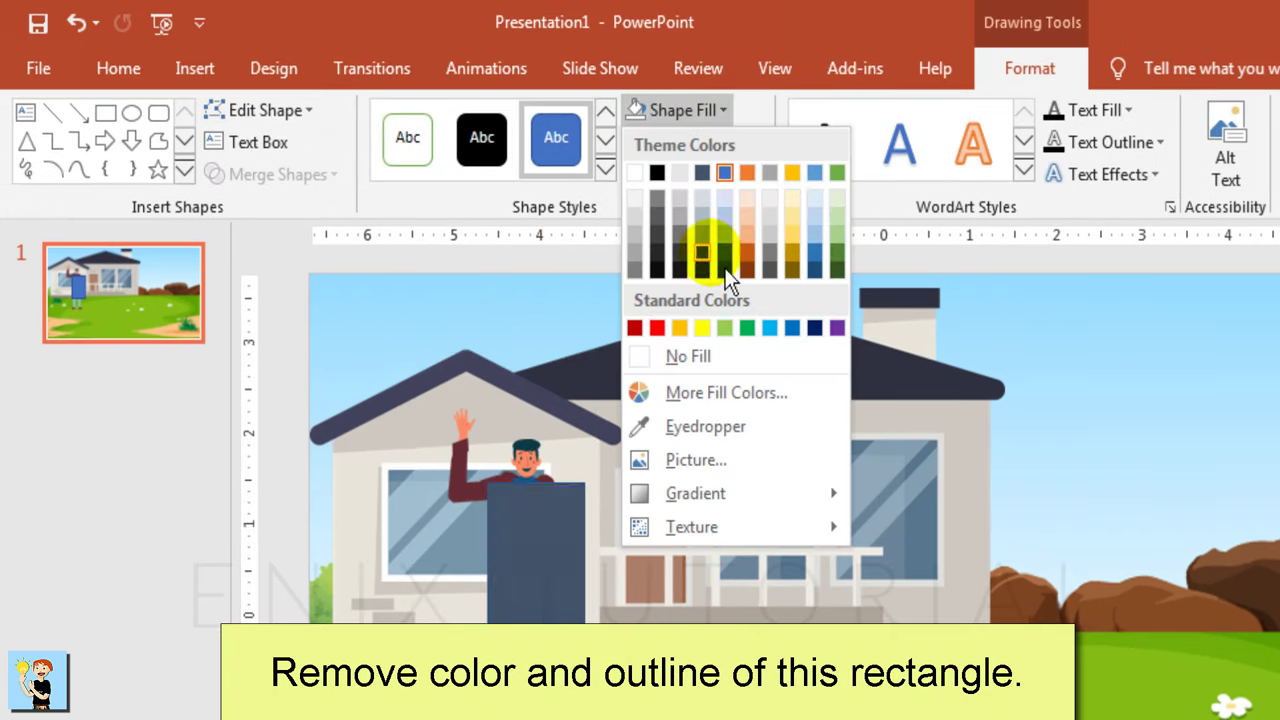
left_click(724, 362)
left_click(735, 142)
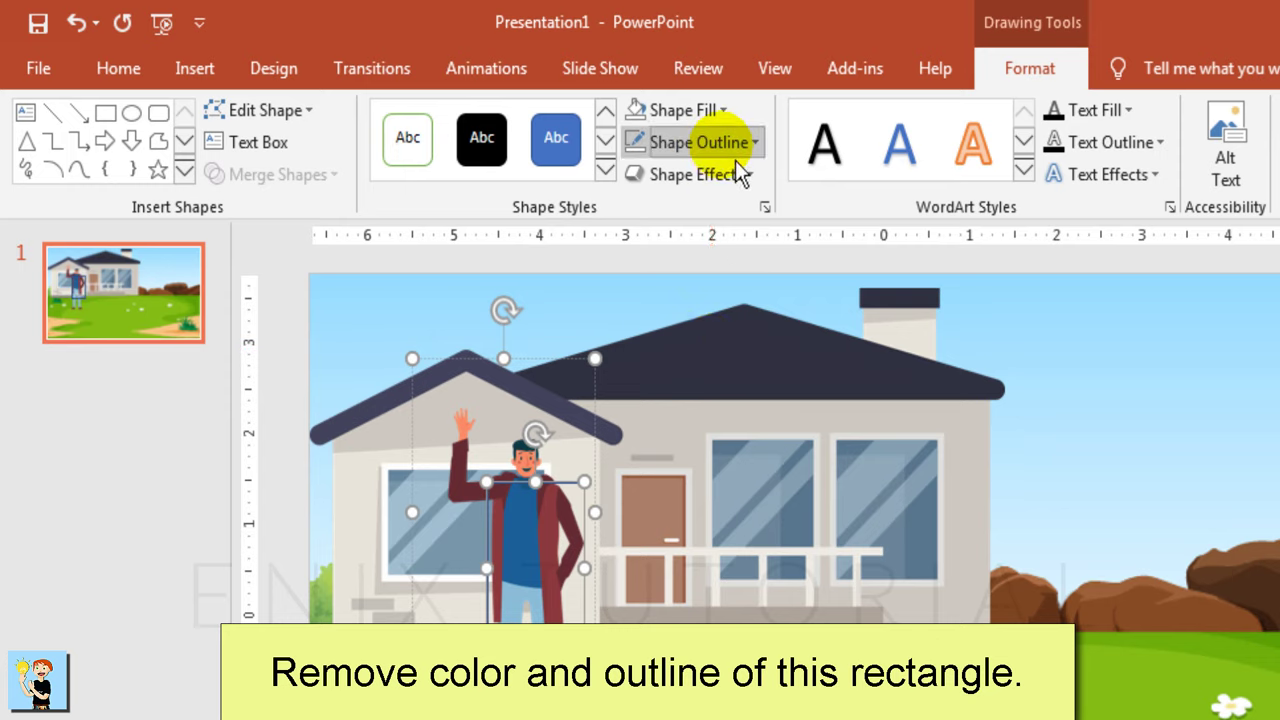
left_click(712, 390)
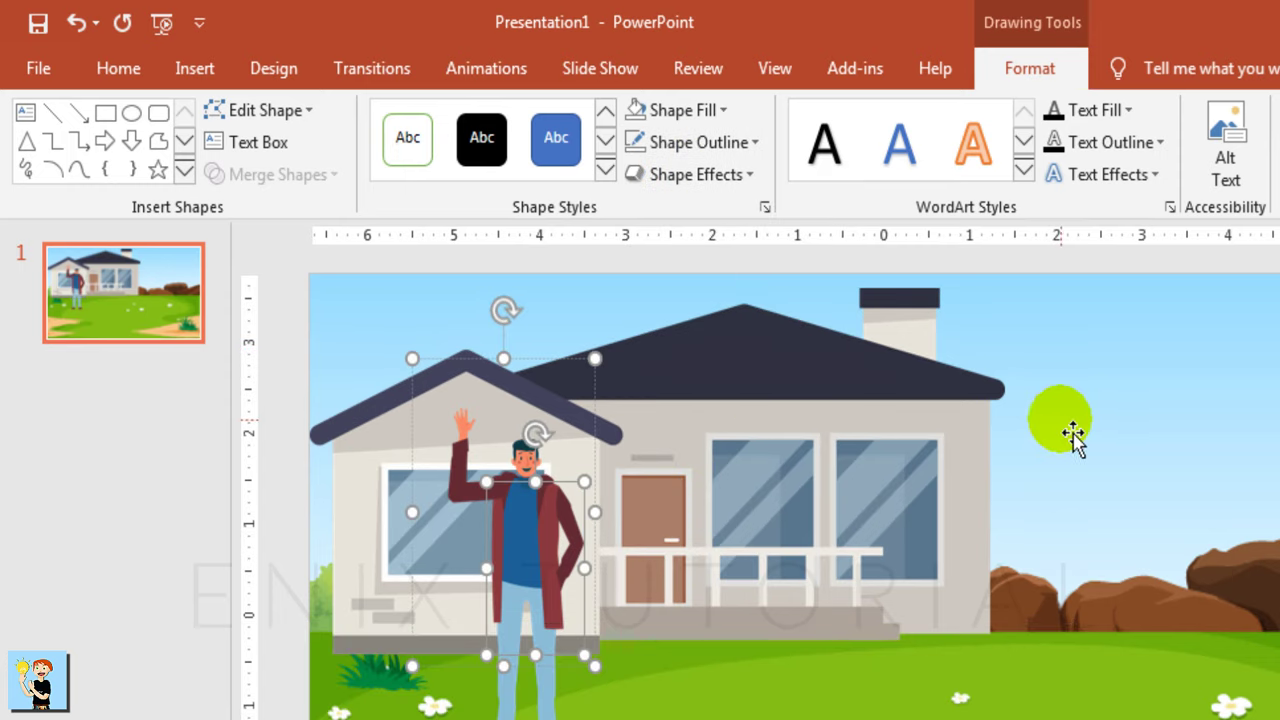
left_click(1052, 448)
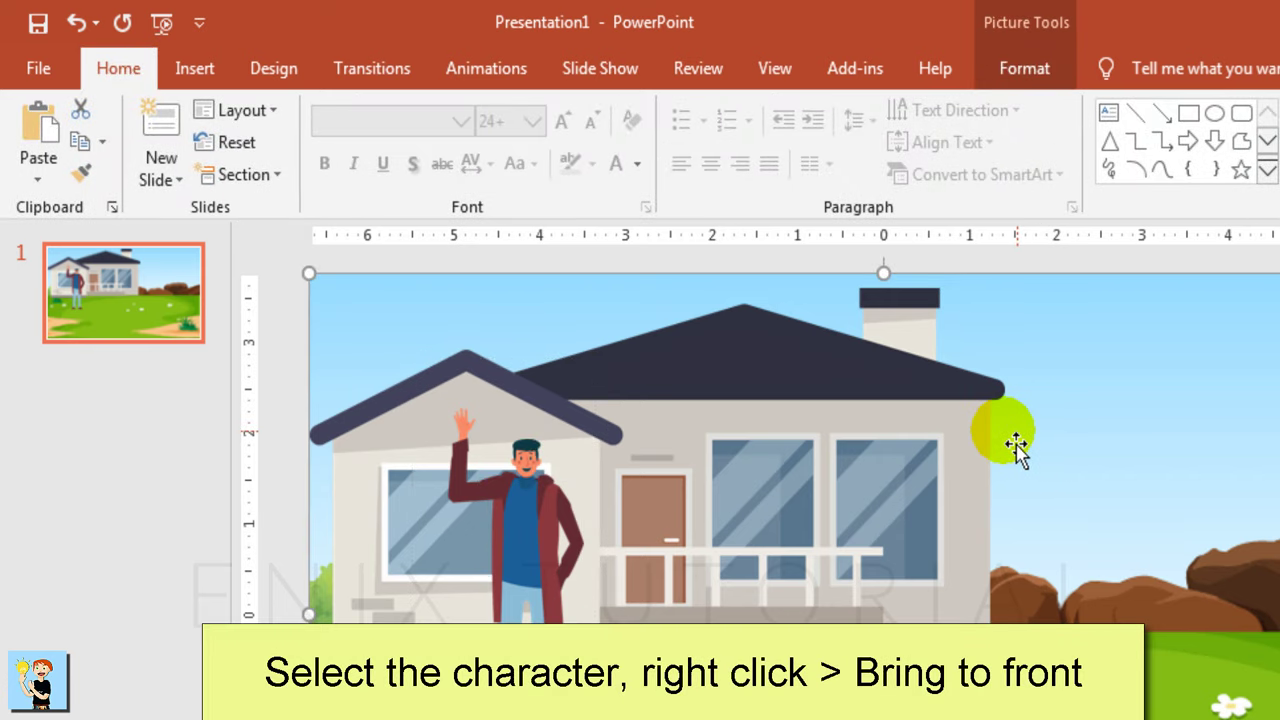
Step: Bring the man picture to the front, above the grouped arm and rectangle
left_click(567, 540)
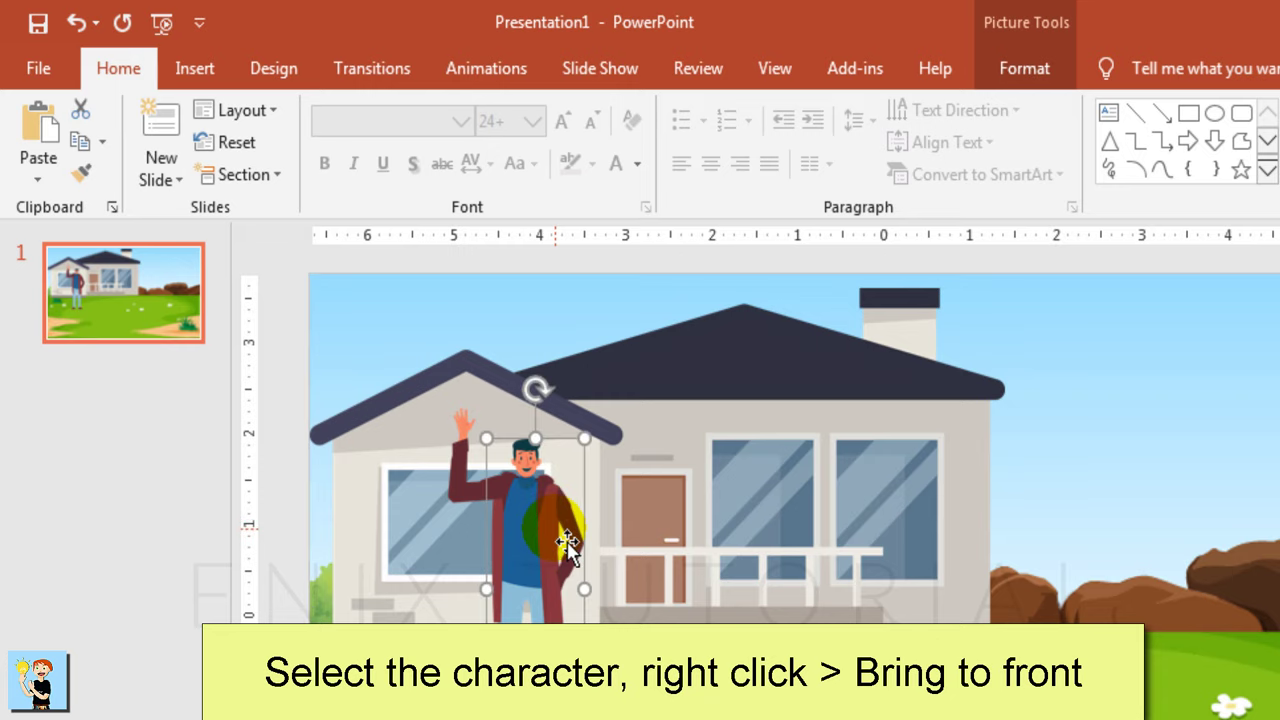
right_click(567, 541)
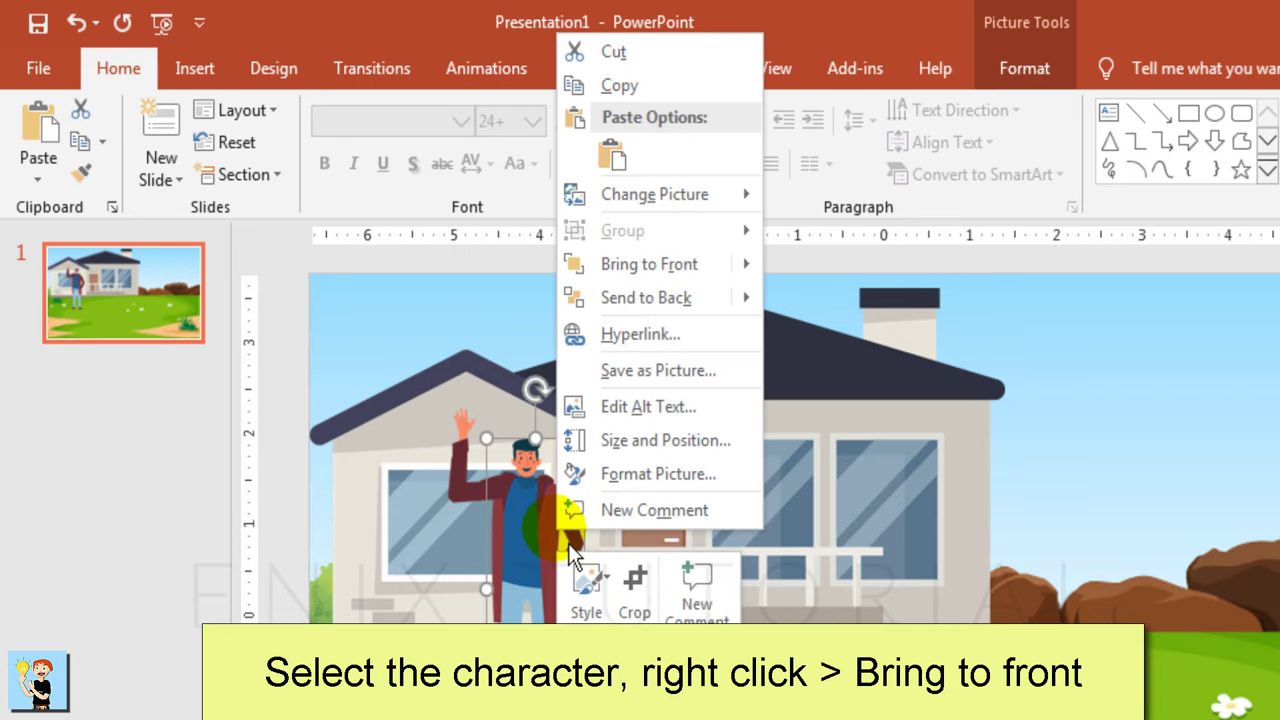
left_click(679, 280)
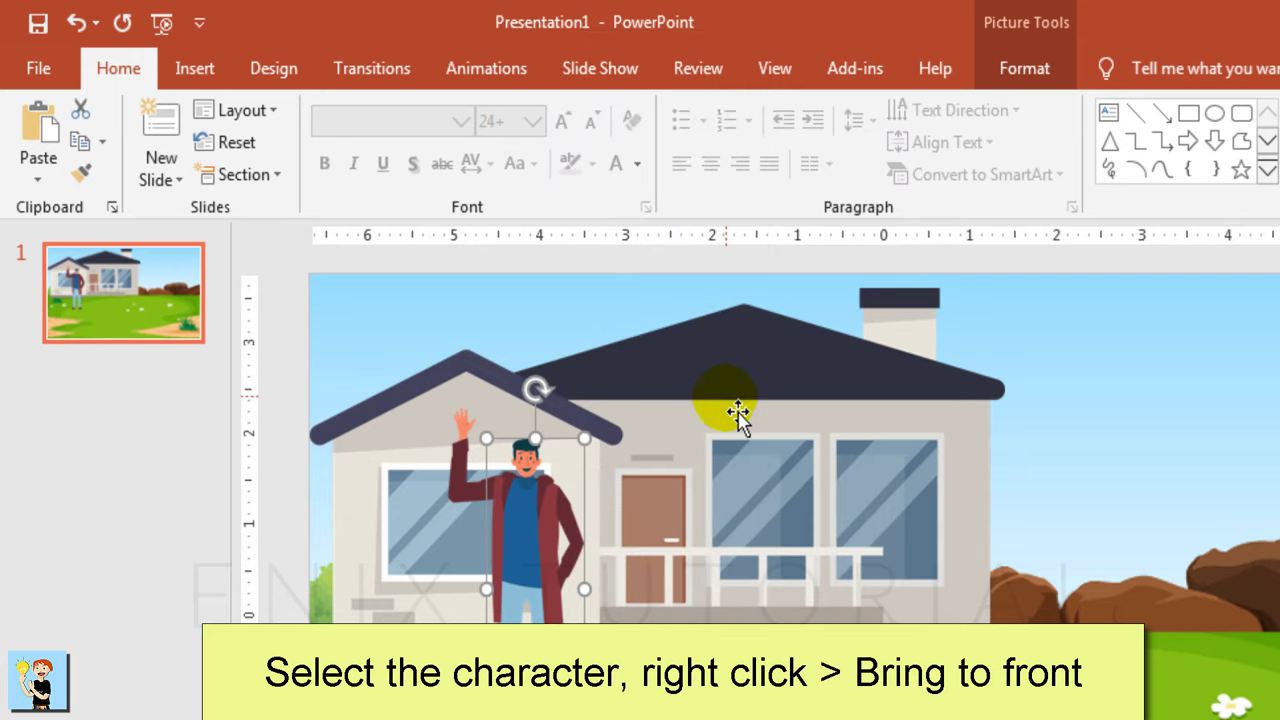
Step: Insert woman.png, shrink it to 4.85" by 1.34" and move her to the right of the lawn
left_click(302, 712)
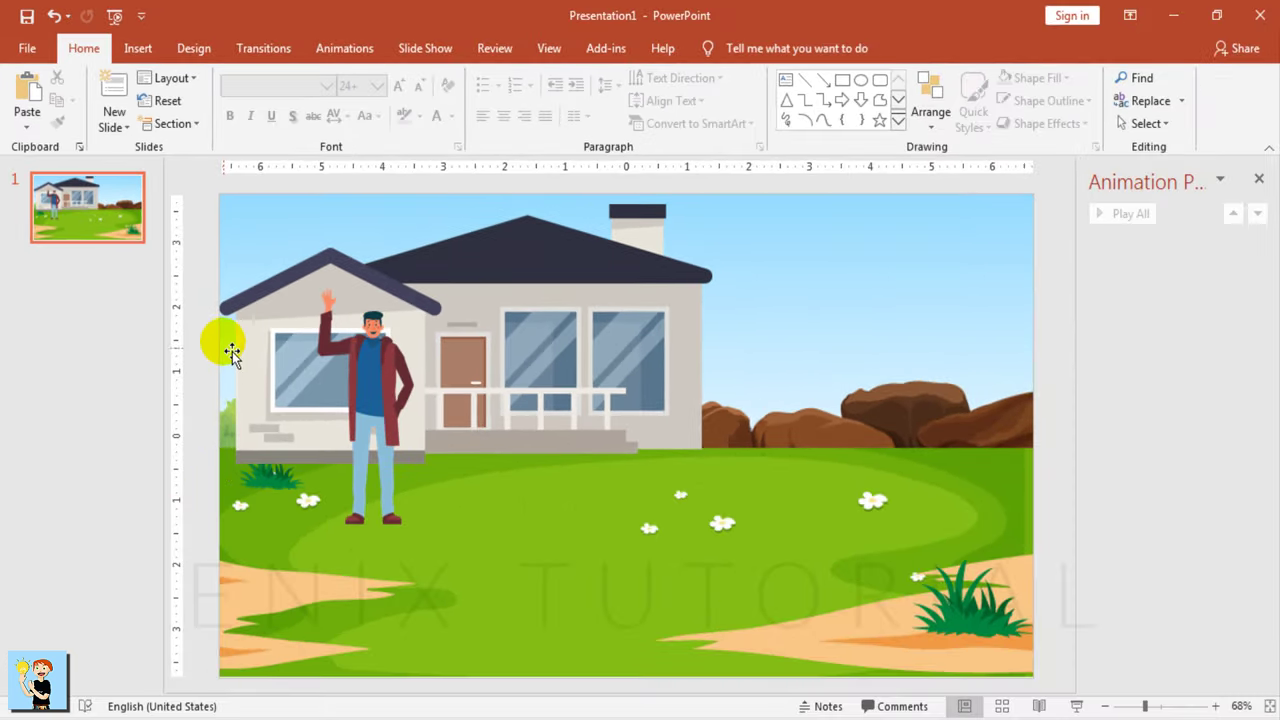
left_click(140, 50)
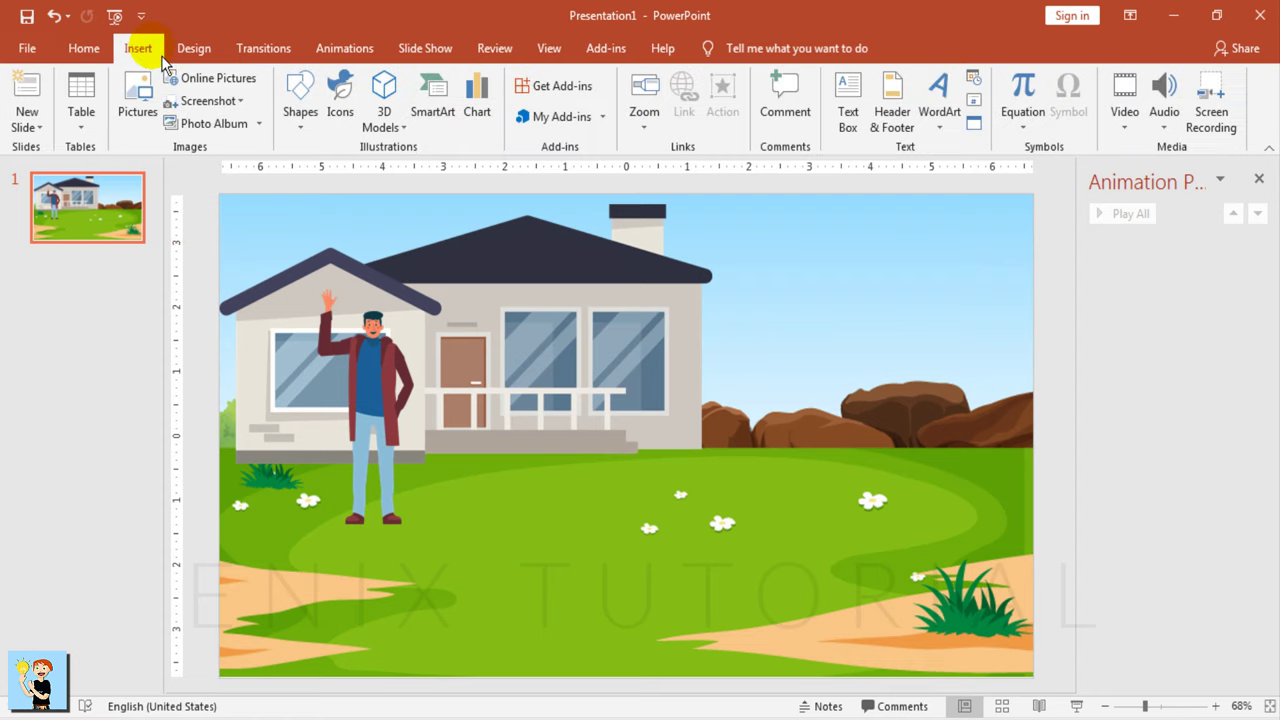
left_click(136, 92)
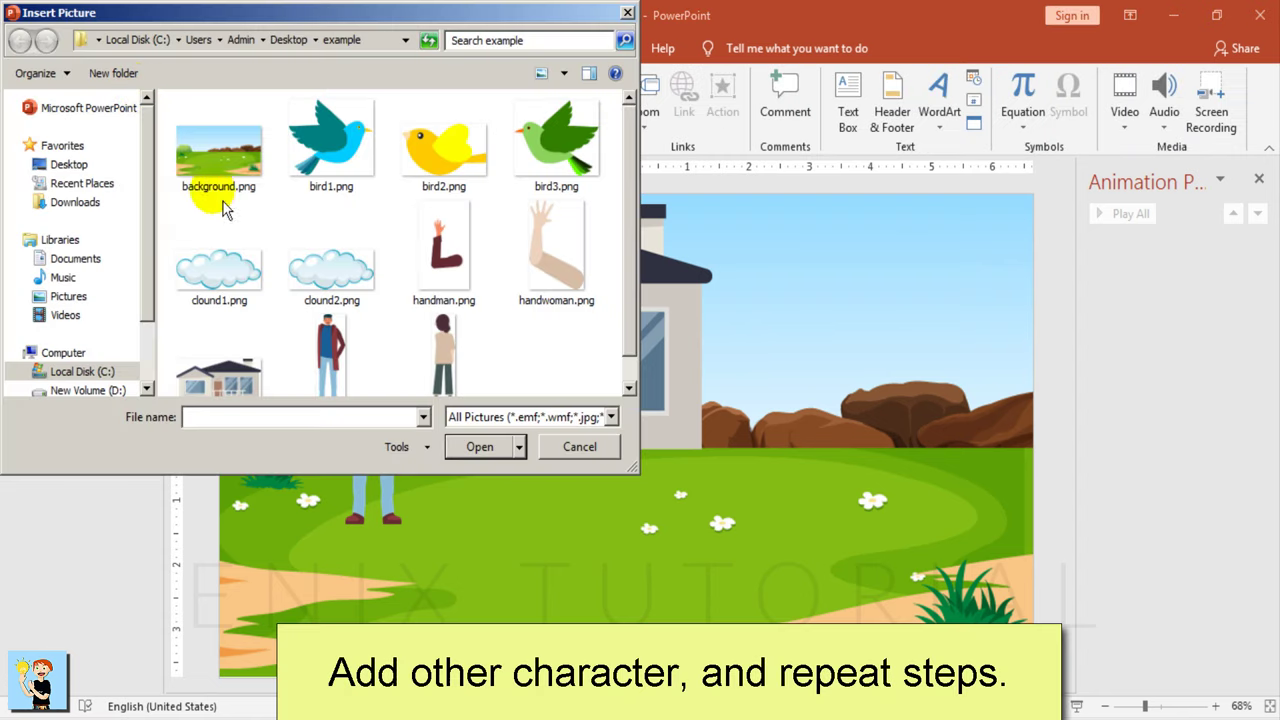
left_click(441, 366)
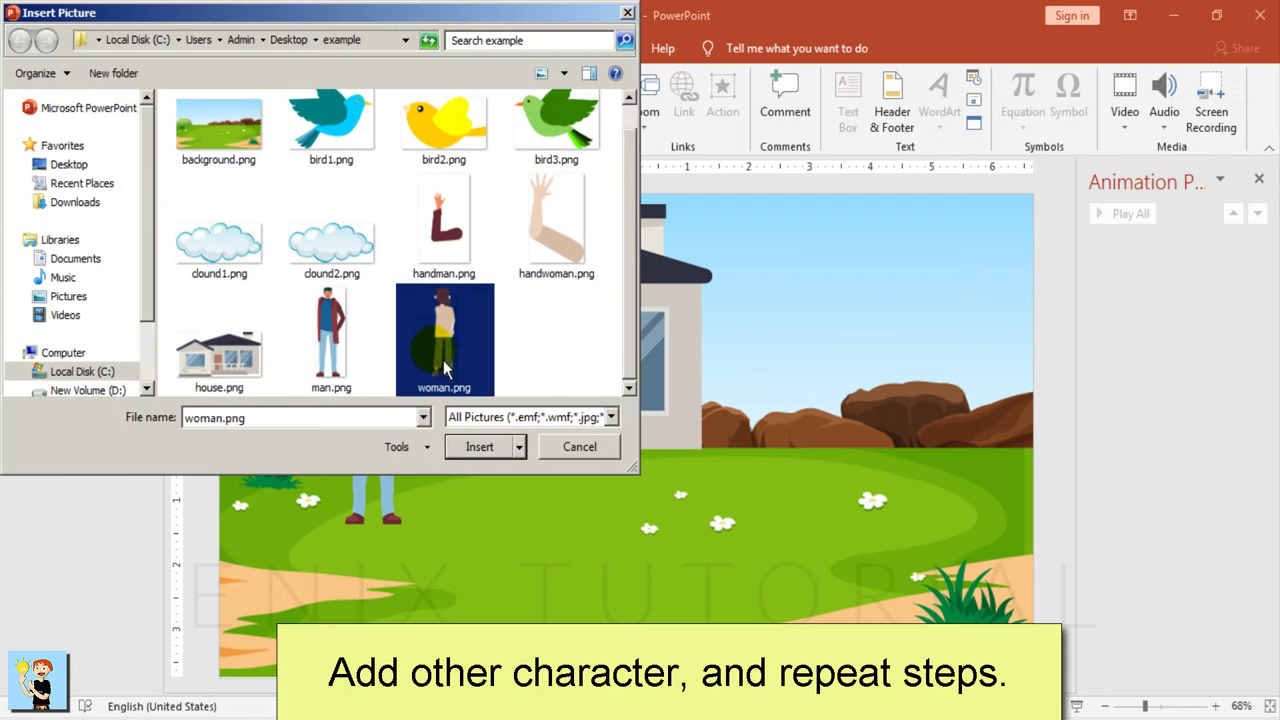
left_click(502, 456)
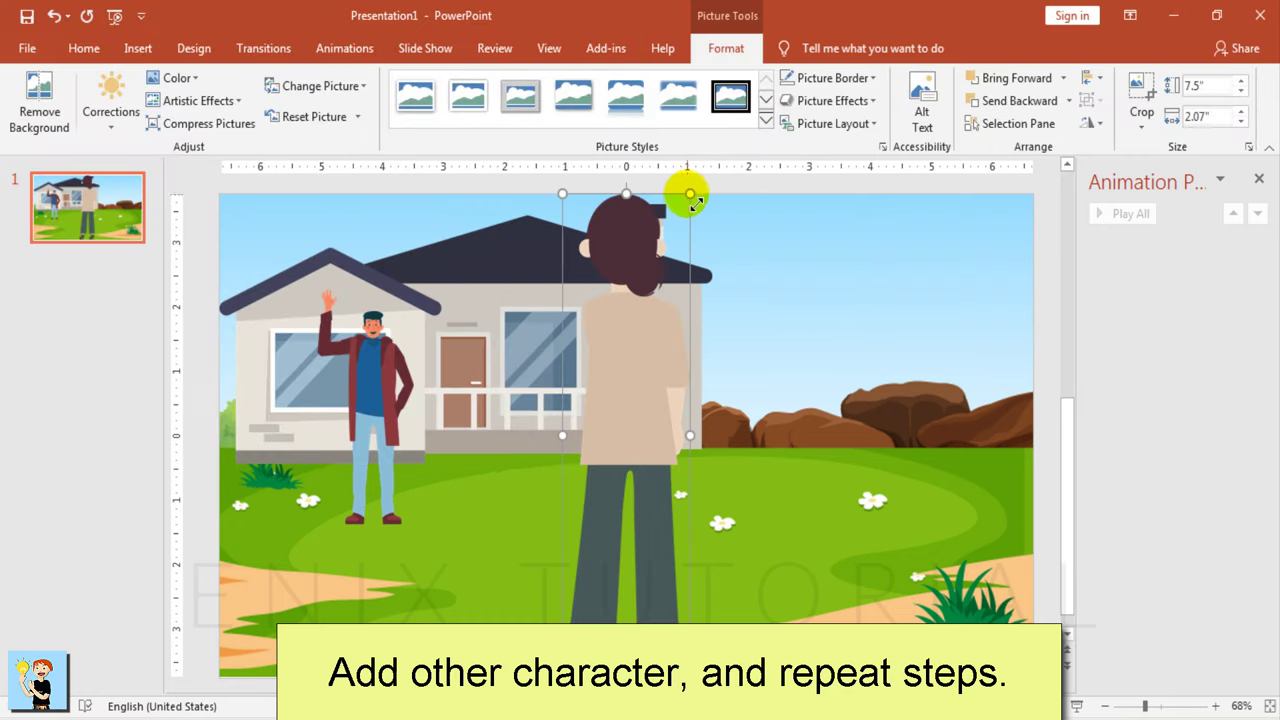
left_click_drag(686, 190, 640, 362)
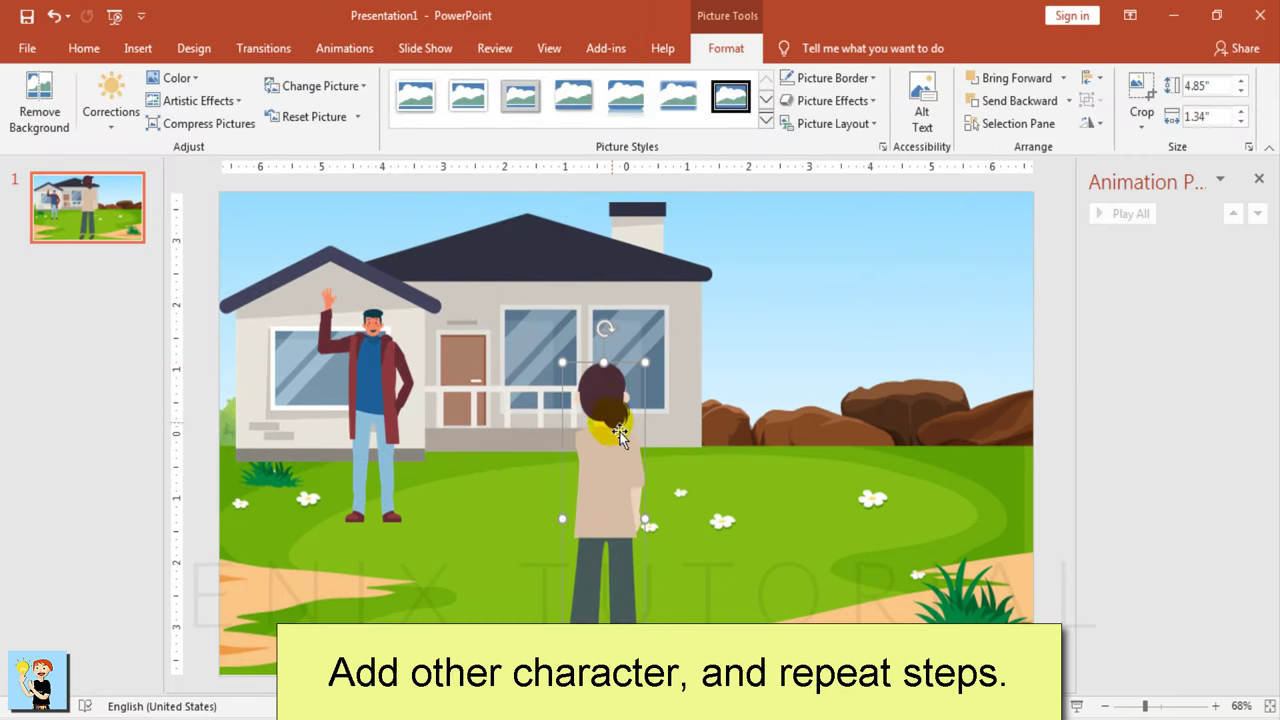
mouse_move(612, 428)
left_mouse_down()
mouse_move(870, 455)
mouse_move(870, 435)
left_mouse_up()
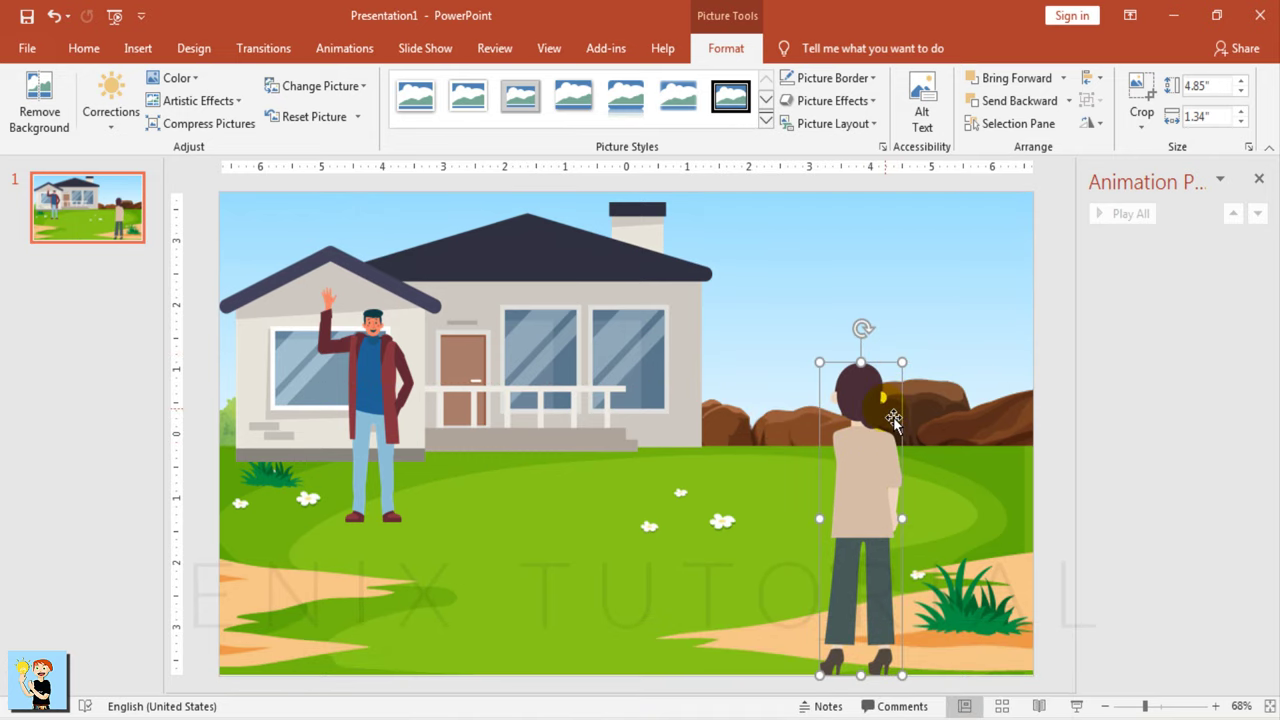
Step: Insert handwoman.png, shrink it to 1.54" by 0.99" and place it on the woman's shoulder
left_click(140, 50)
left_click(138, 90)
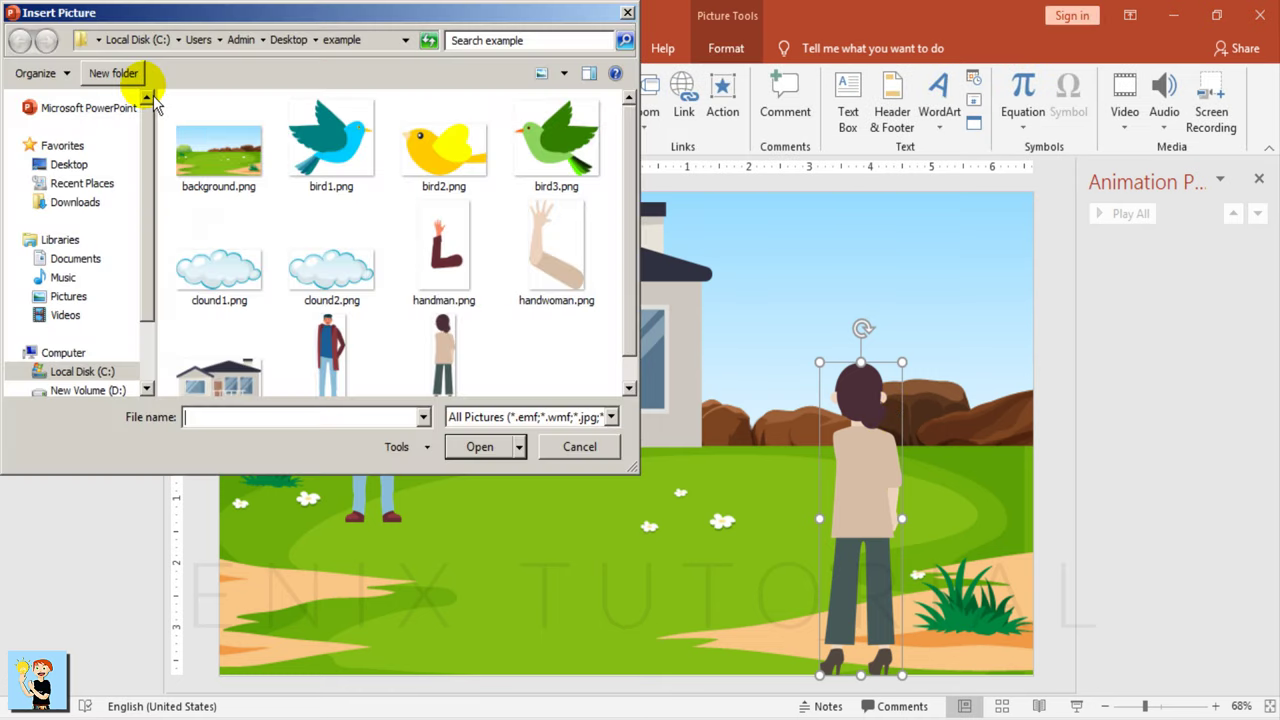
left_click(560, 295)
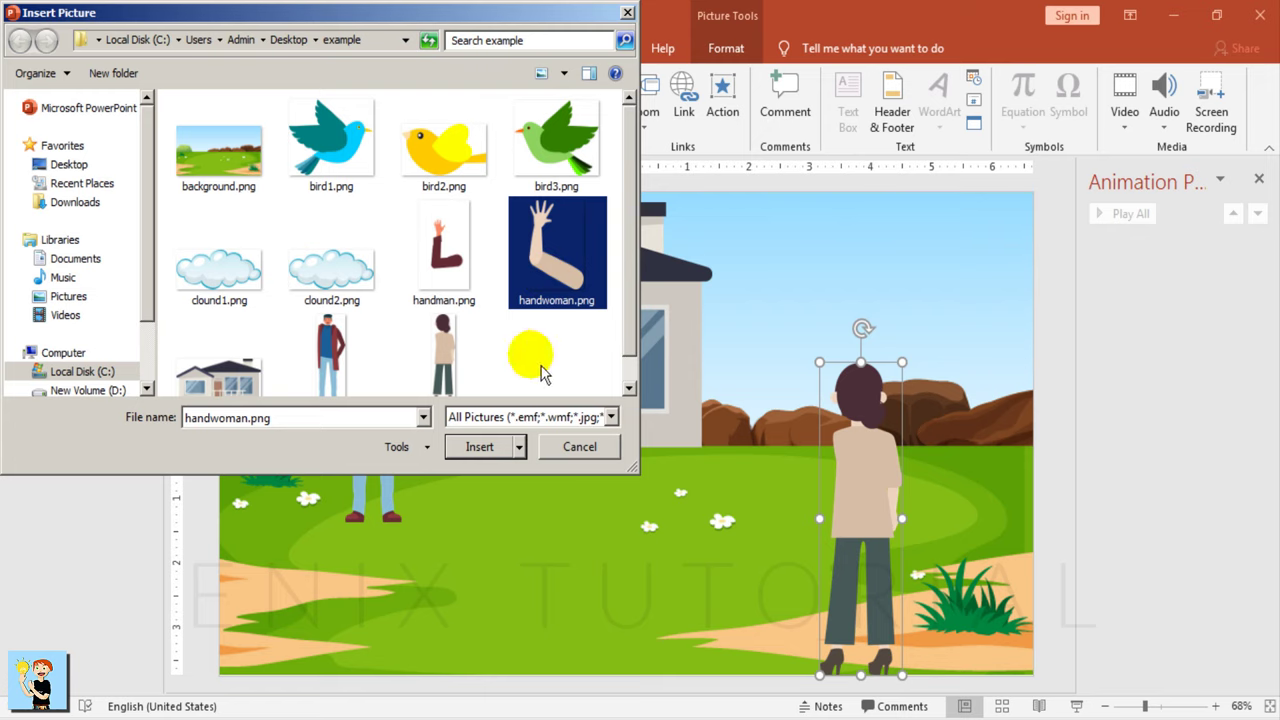
left_click(496, 453)
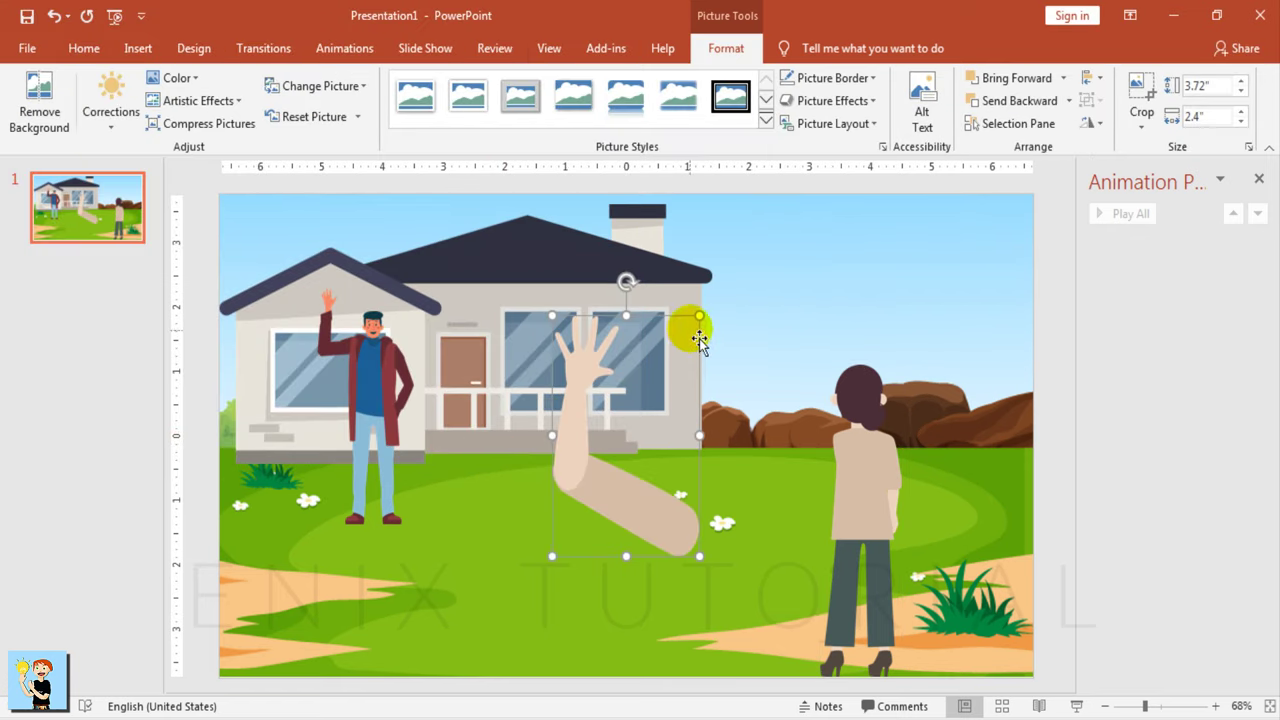
mouse_move(691, 334)
left_mouse_down()
mouse_move(622, 430)
mouse_move(580, 457)
left_mouse_up()
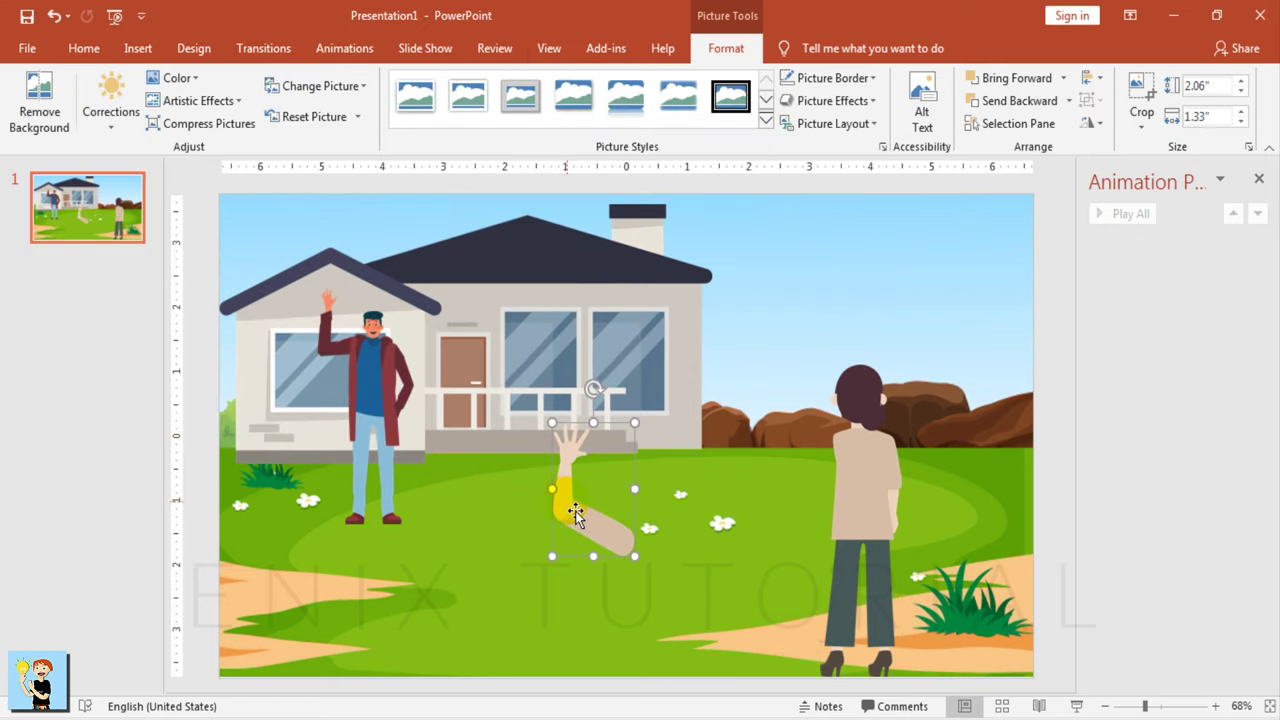
left_click_drag(566, 509, 790, 420)
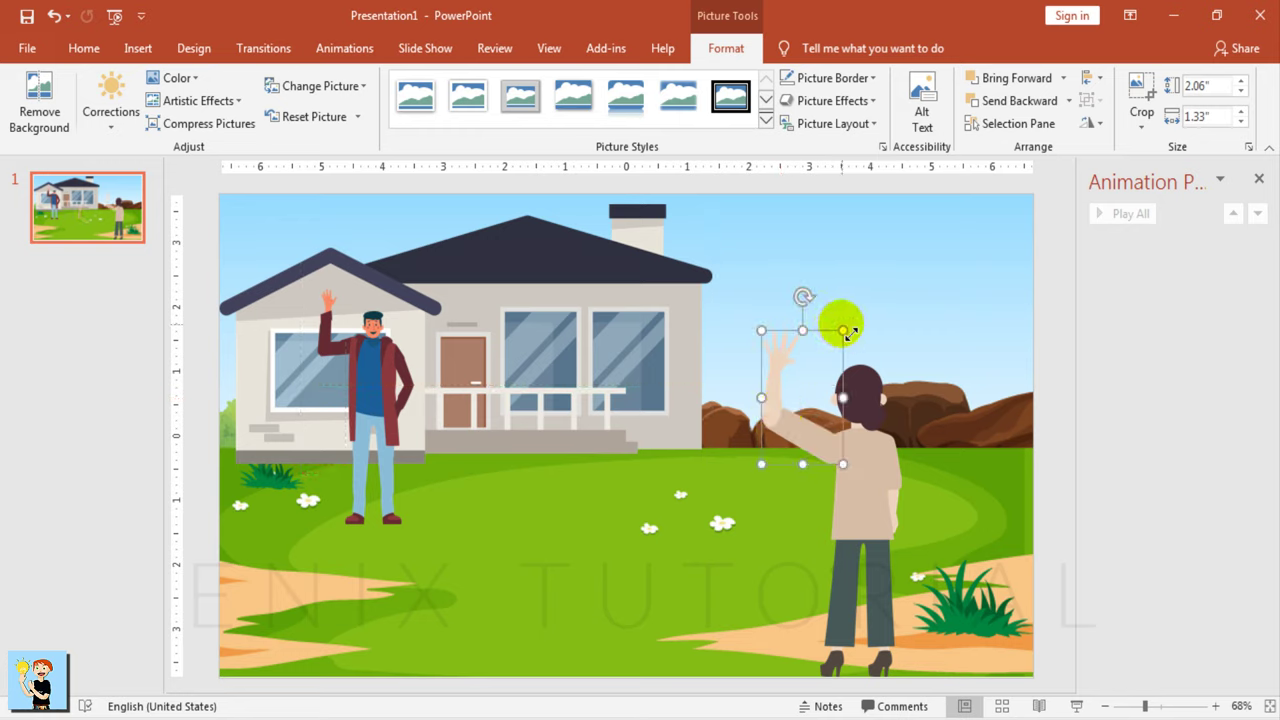
left_click_drag(843, 330, 822, 364)
left_click_drag(797, 443, 815, 436)
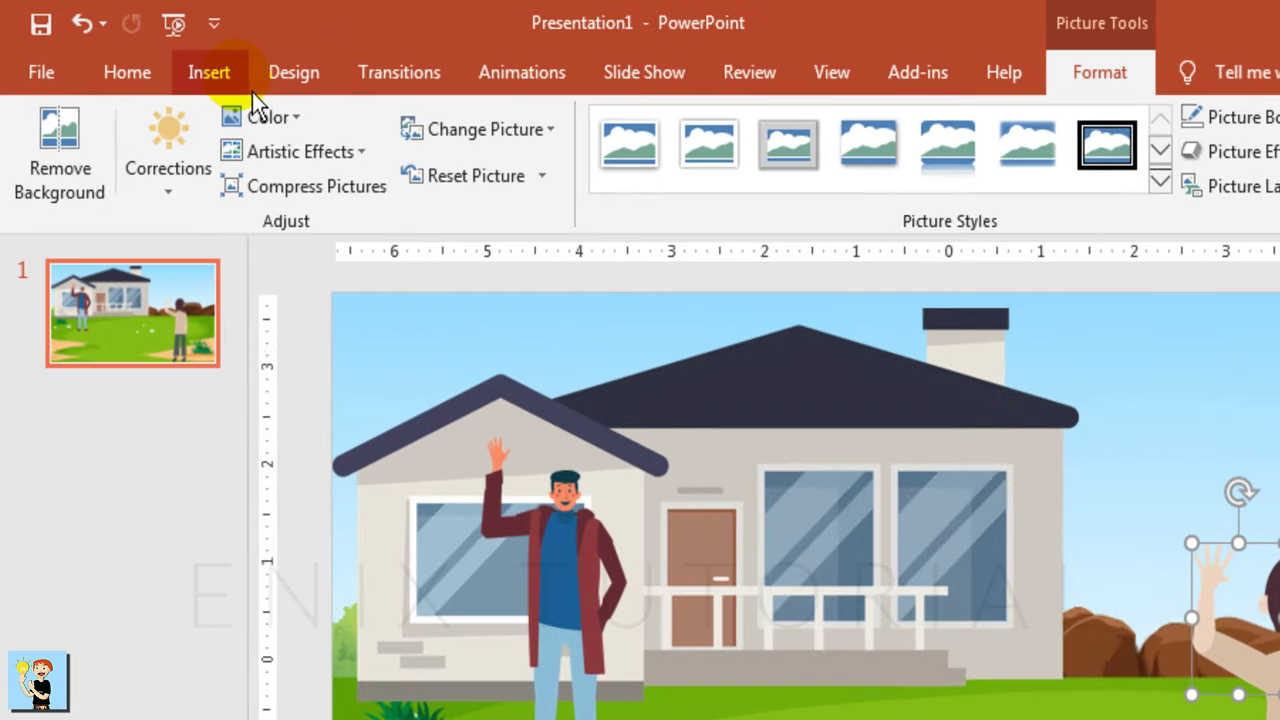
Step: Draw a rectangle covering the woman's torso
left_click(250, 89)
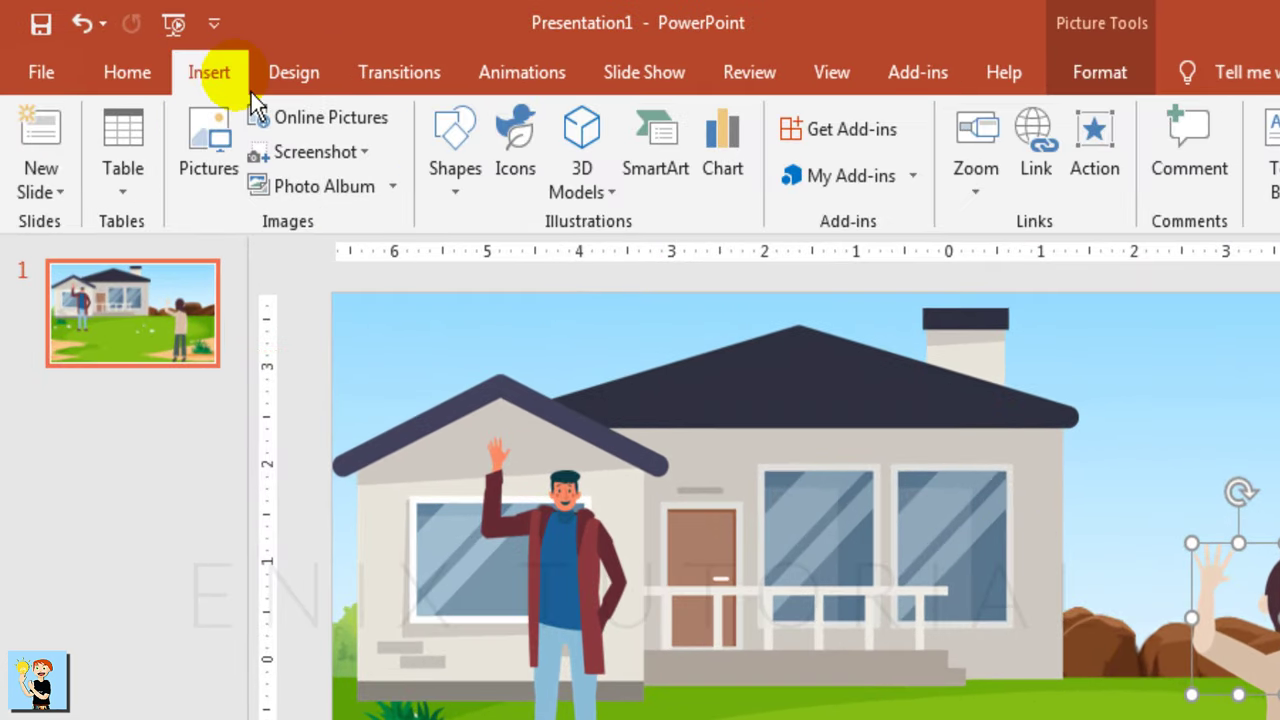
left_click(456, 190)
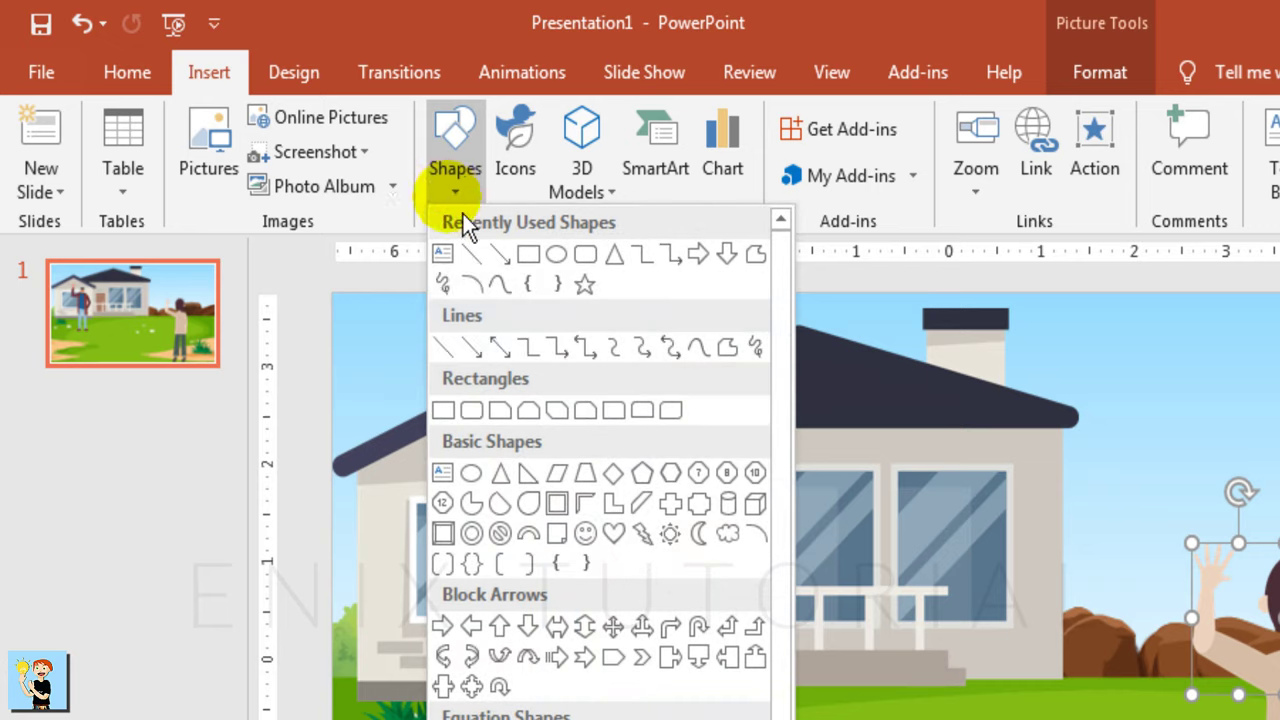
left_click(450, 403)
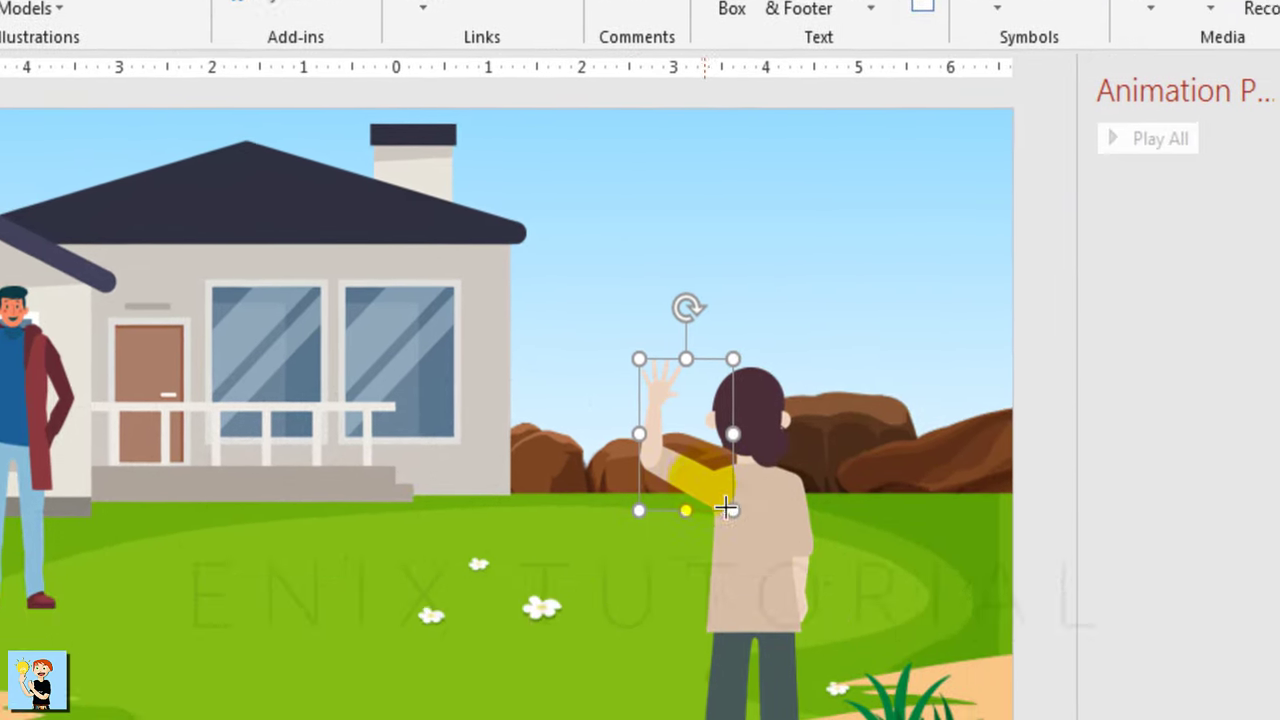
mouse_move(668, 462)
left_mouse_down()
mouse_move(758, 655)
mouse_move(703, 520)
left_mouse_up()
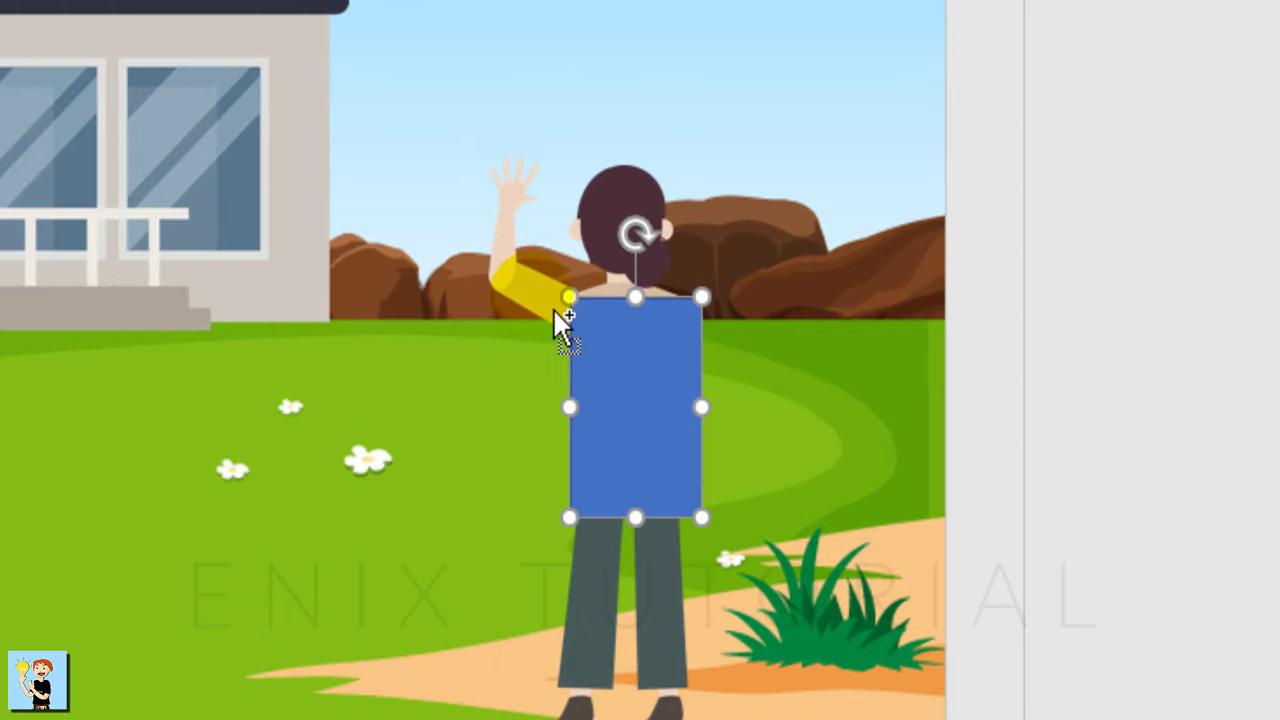
Step: Group the woman's raised arm with the torso rectangle, then select the rectangle within the group
left_click(549, 314, "shift")
scroll(551, 329, "up", 2)
right_click(550, 443)
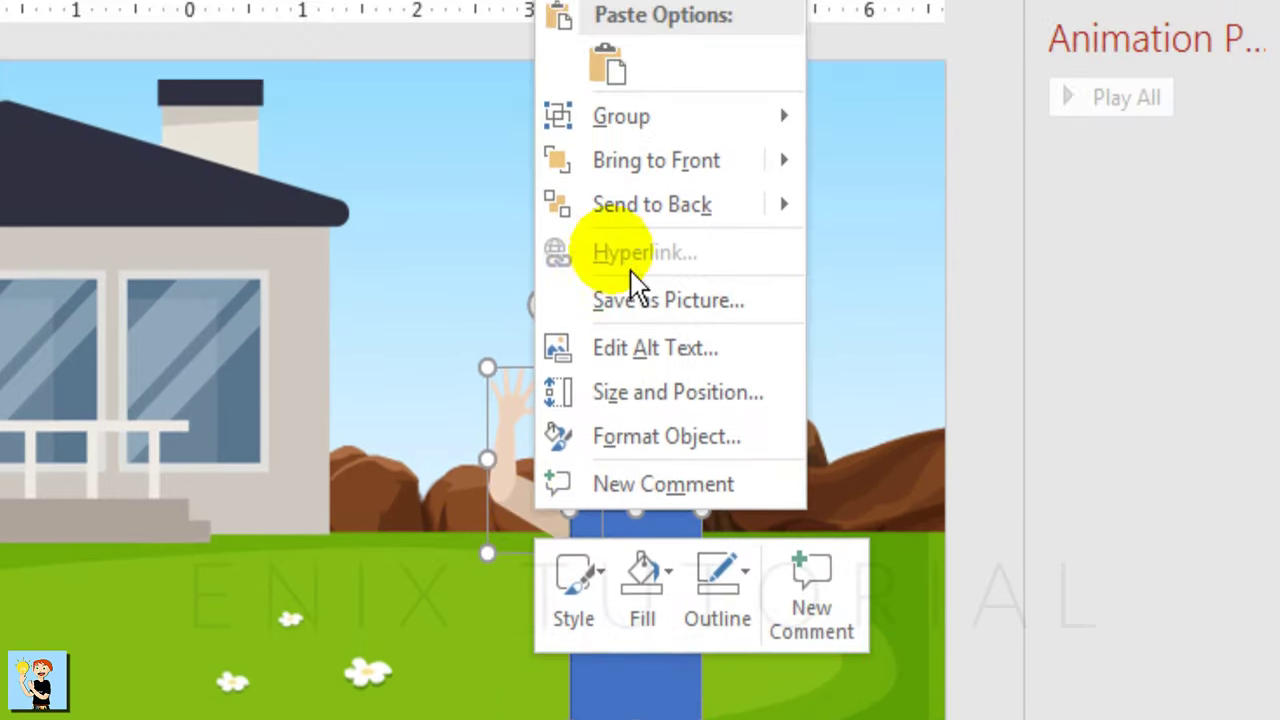
mouse_move(690, 145)
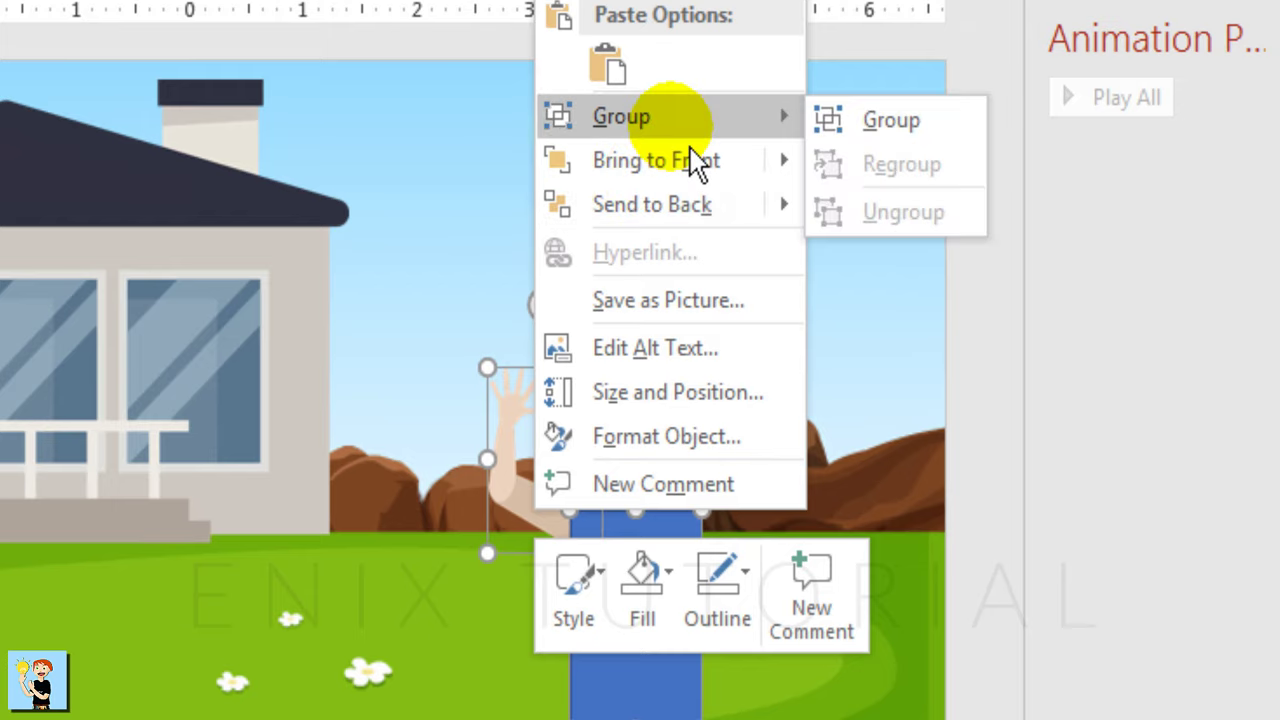
left_click(871, 134)
left_click(872, 503)
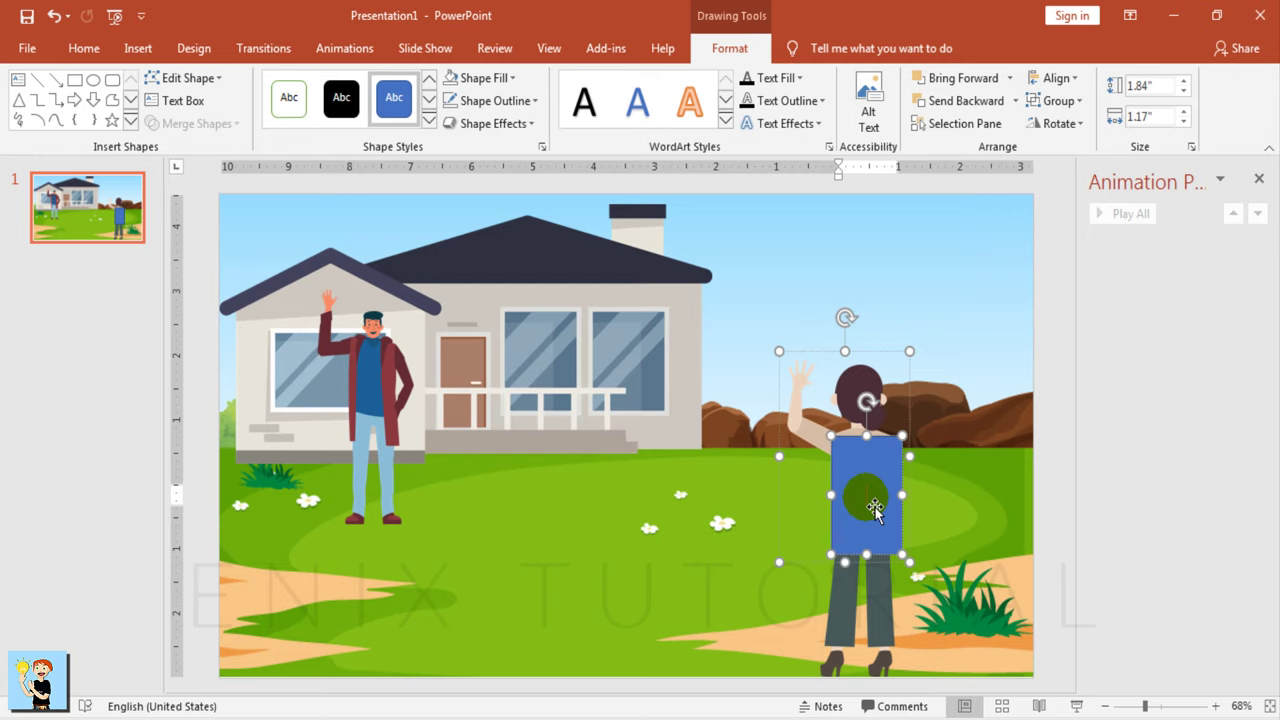
Step: Set the torso rectangle to No Fill and No Outline, then deselect it
left_click(510, 78)
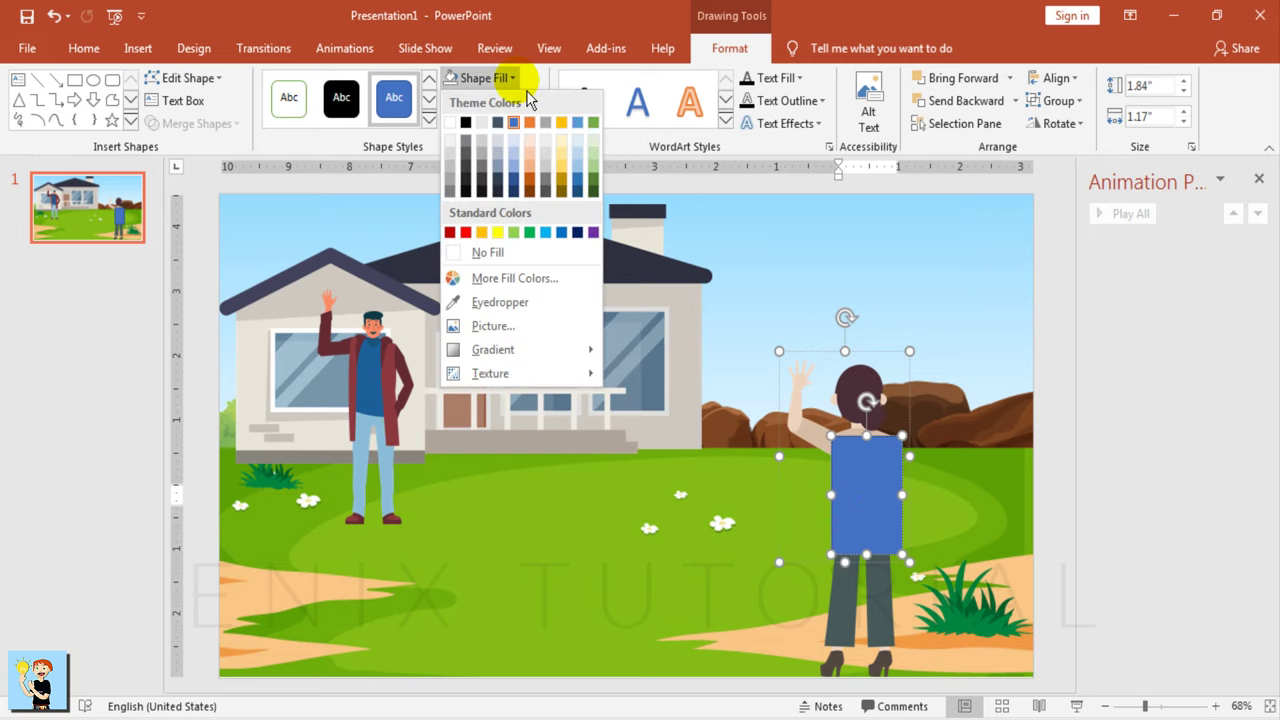
left_click(522, 259)
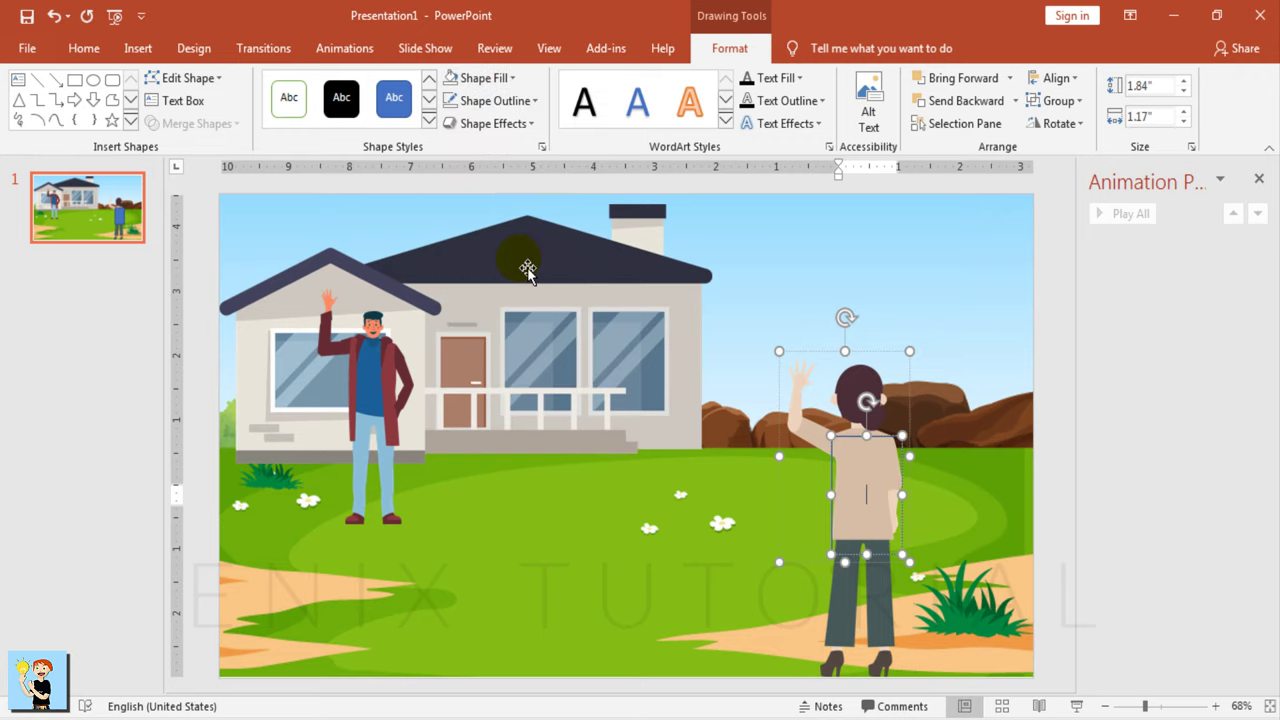
left_click(500, 100)
left_click(494, 273)
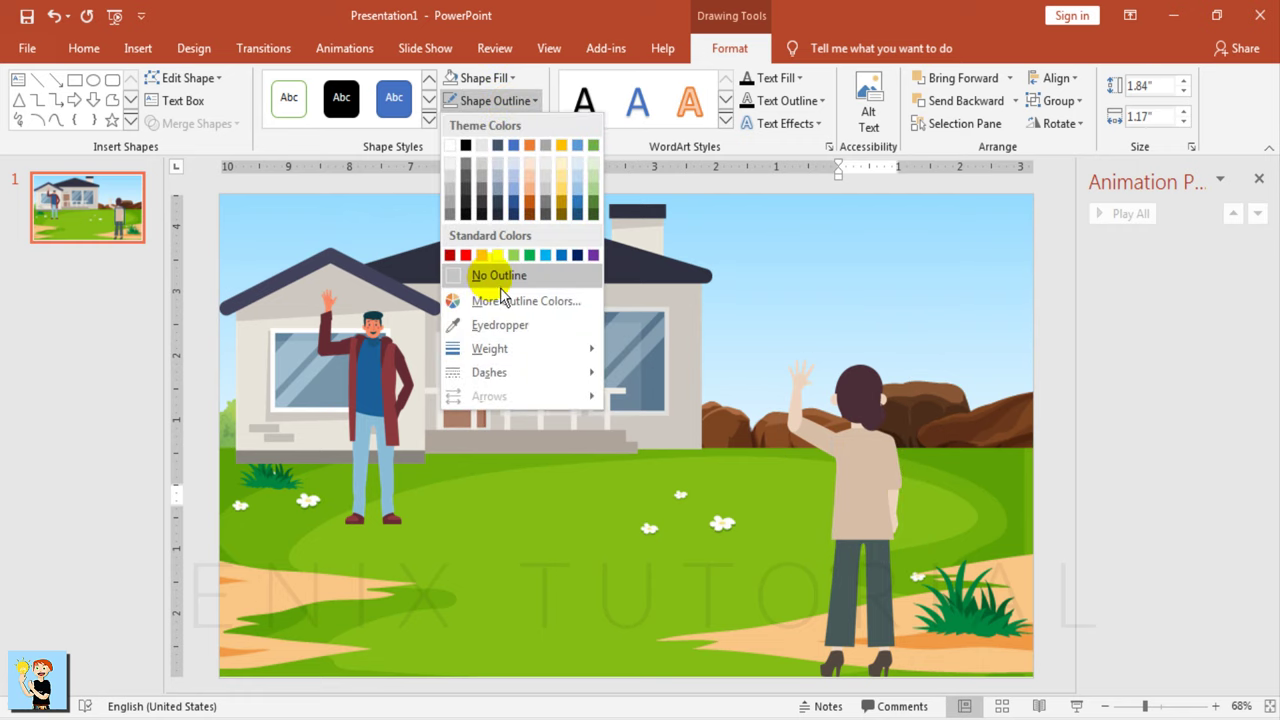
left_click(1145, 440)
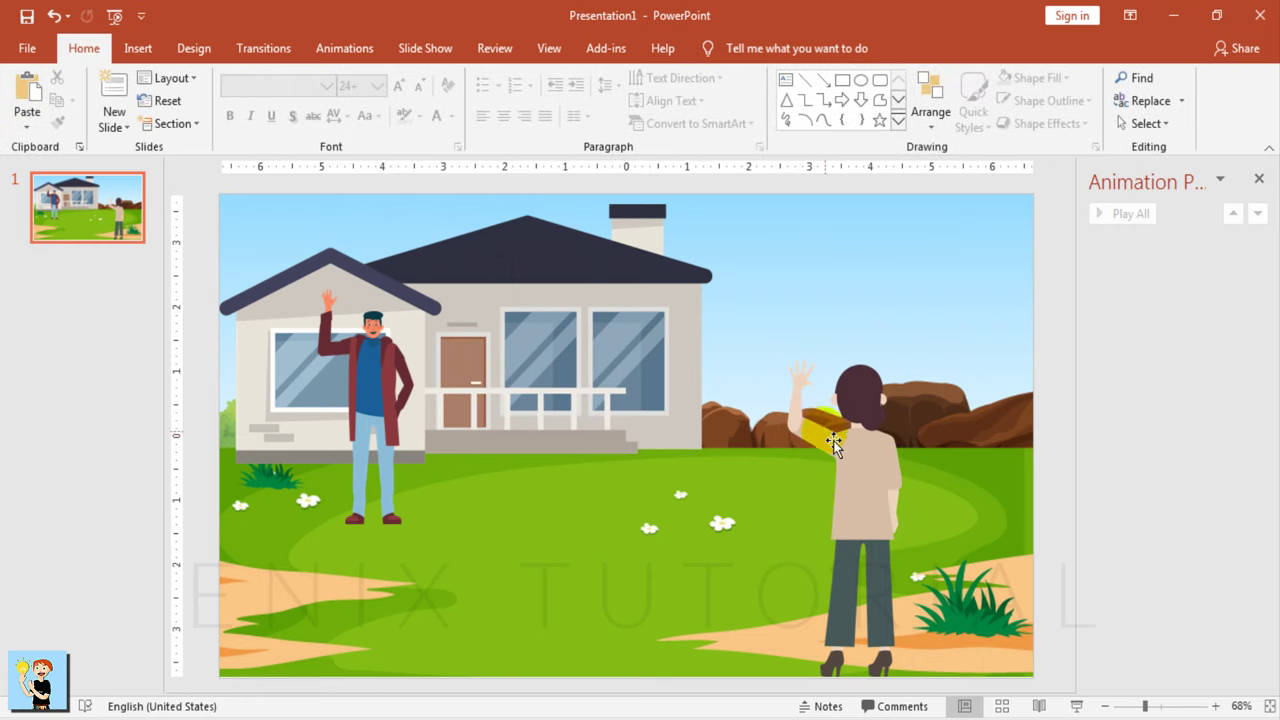
left_click_drag(820, 431, 827, 443)
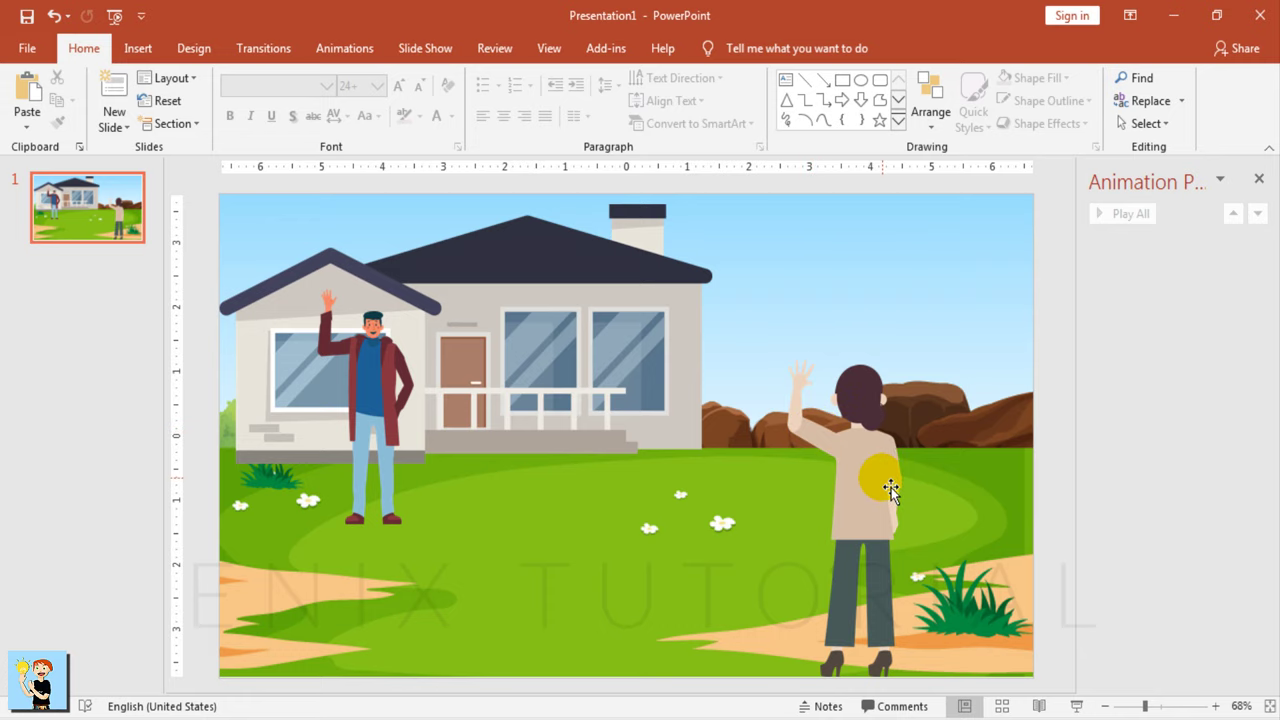
Step: Undo the accidental arm move and bring the woman's body picture to the front
key("ctrl+z")
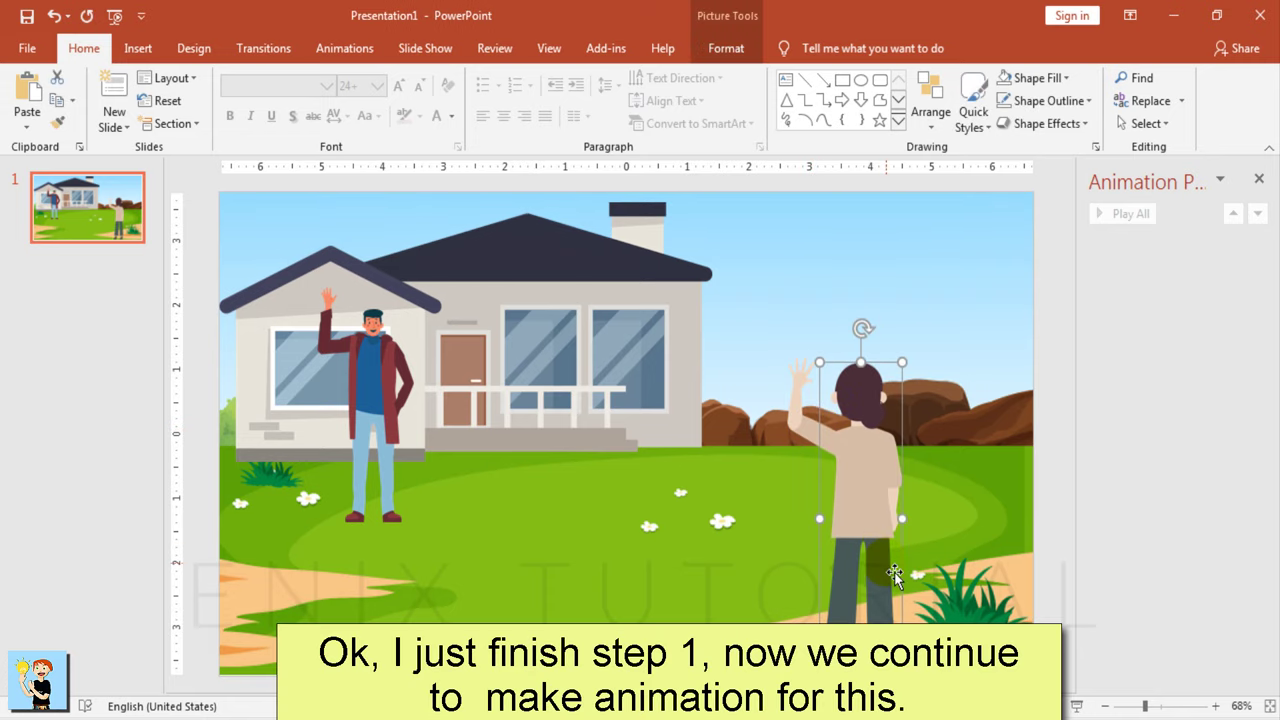
right_click(889, 575)
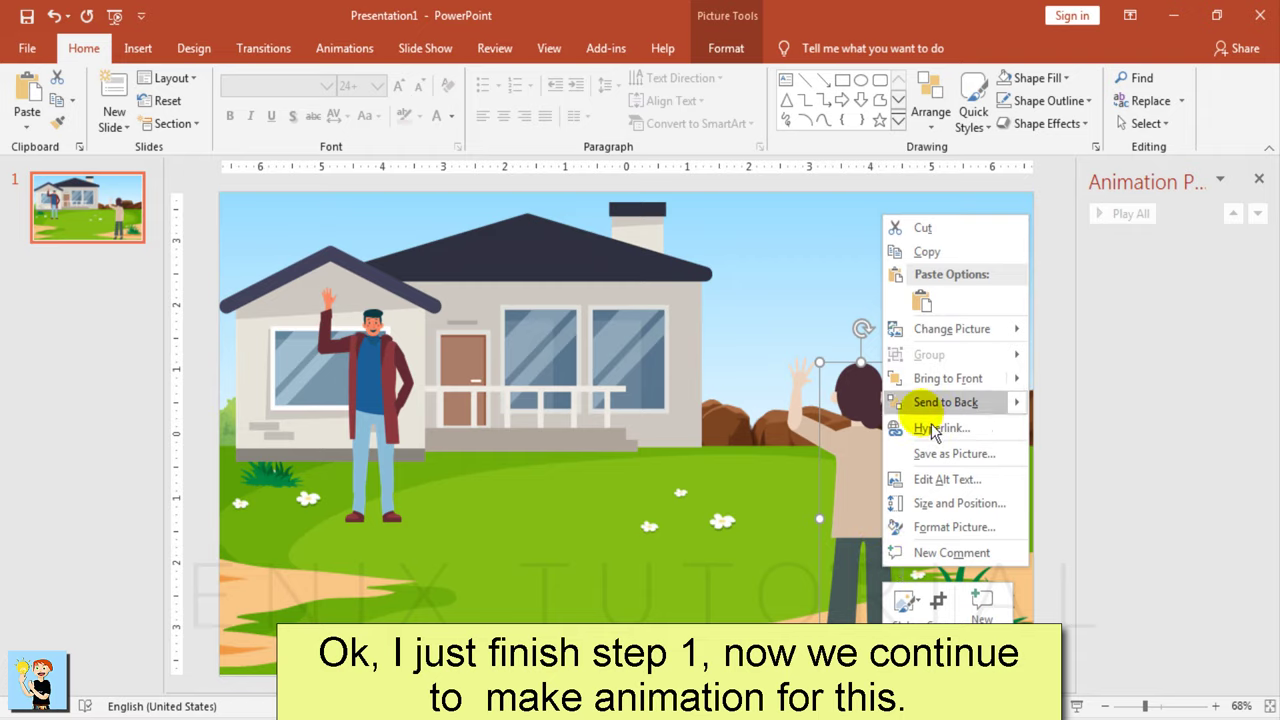
left_click(965, 390)
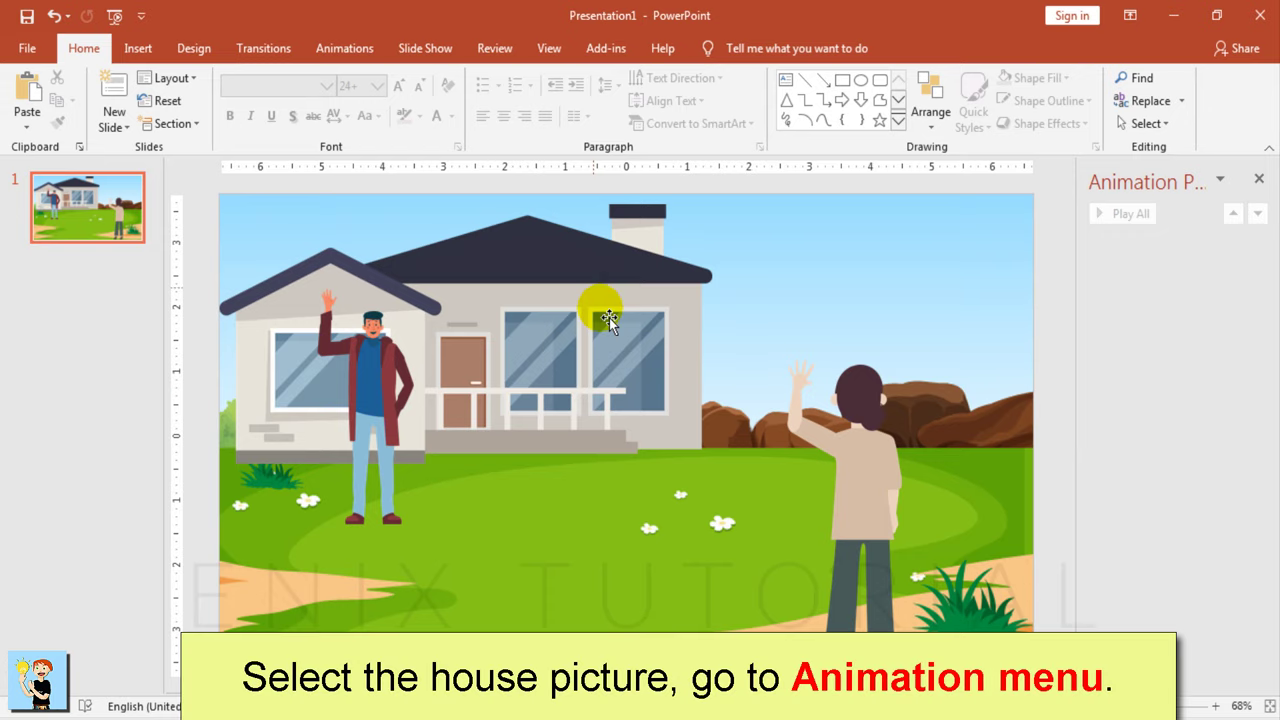
Step: Give the house picture a Fly In entrance animation
left_click(679, 285)
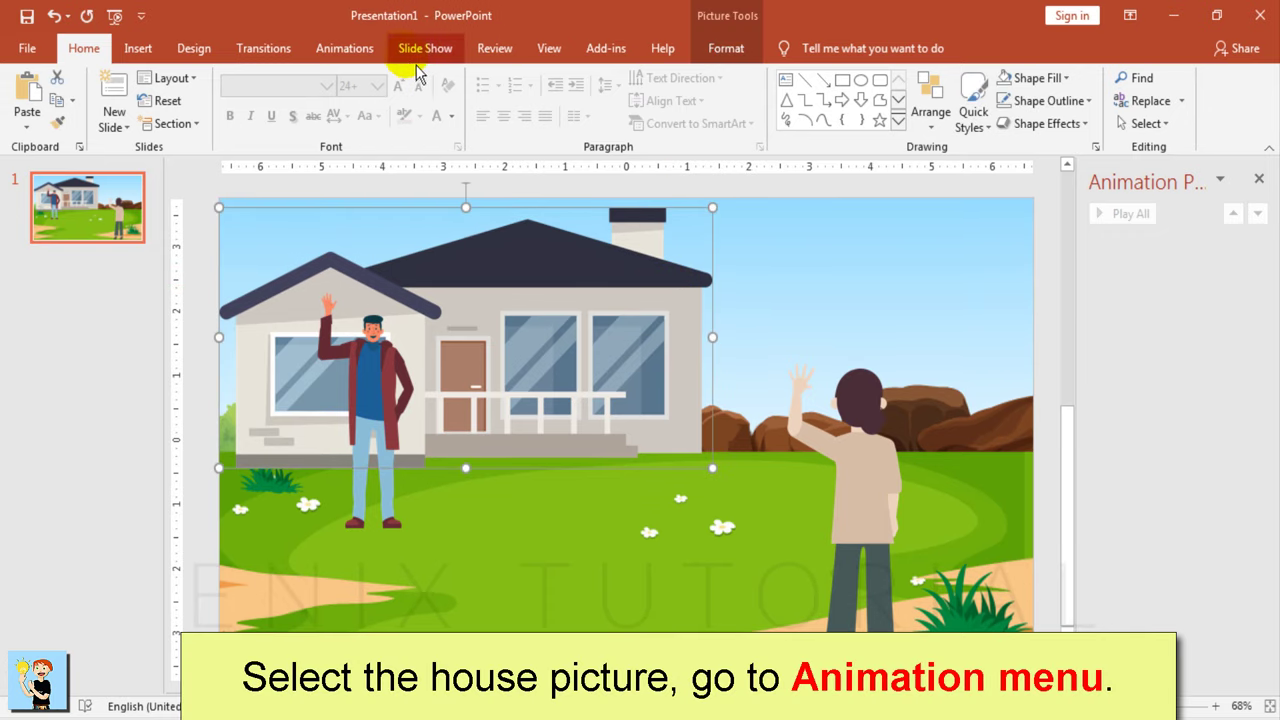
left_click(377, 55)
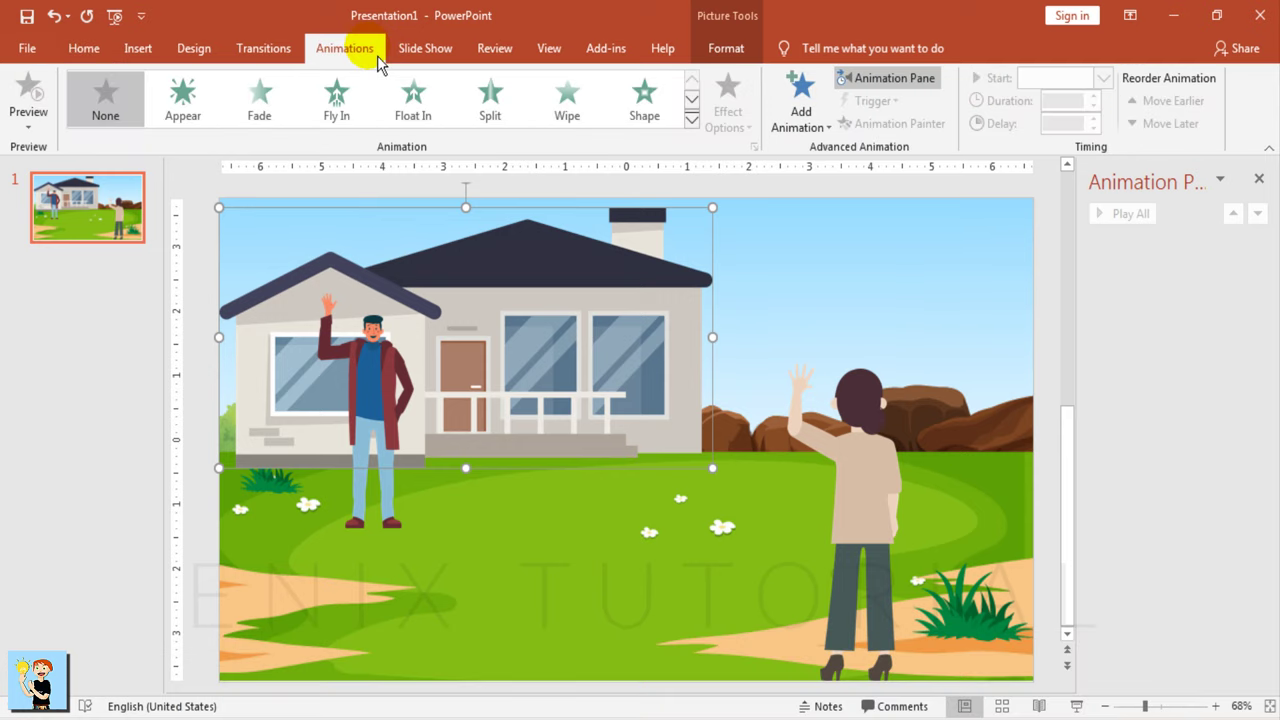
left_click(337, 104)
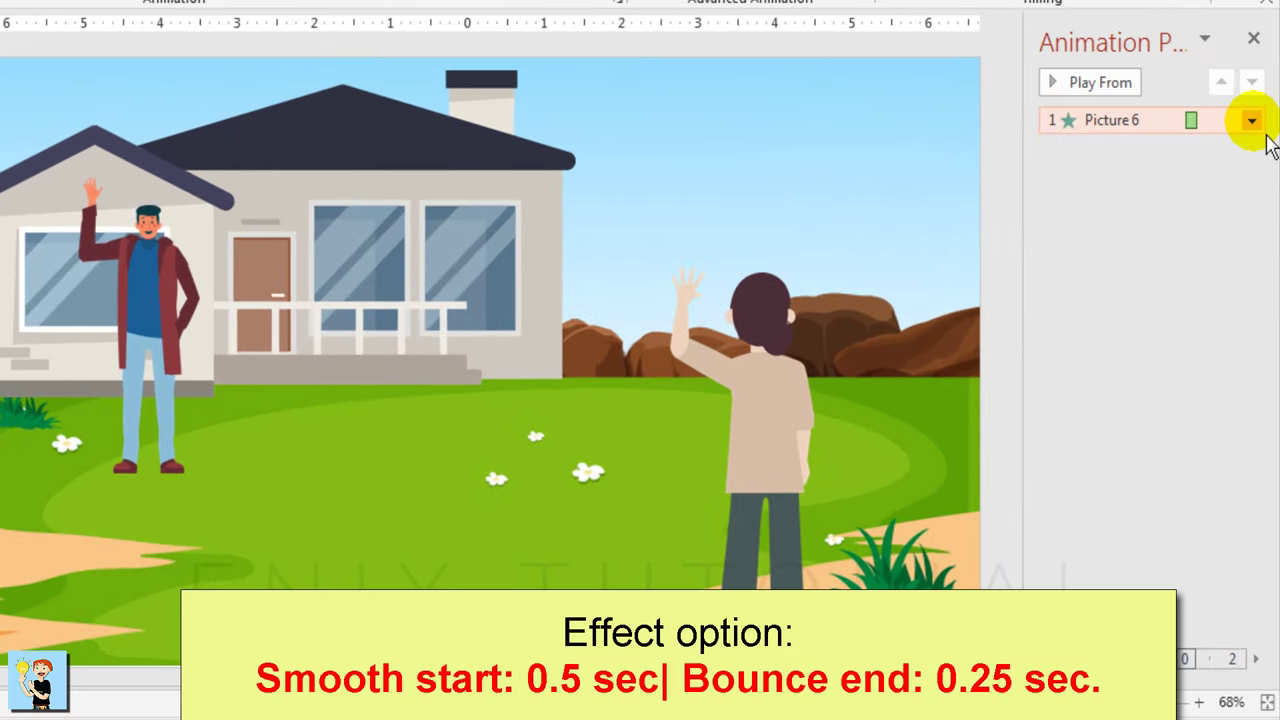
Step: In Picture 6's Fly In effect options, set a 0.5 sec smooth start and 0.25 sec bounce end
left_click(1254, 178)
left_click(1225, 238)
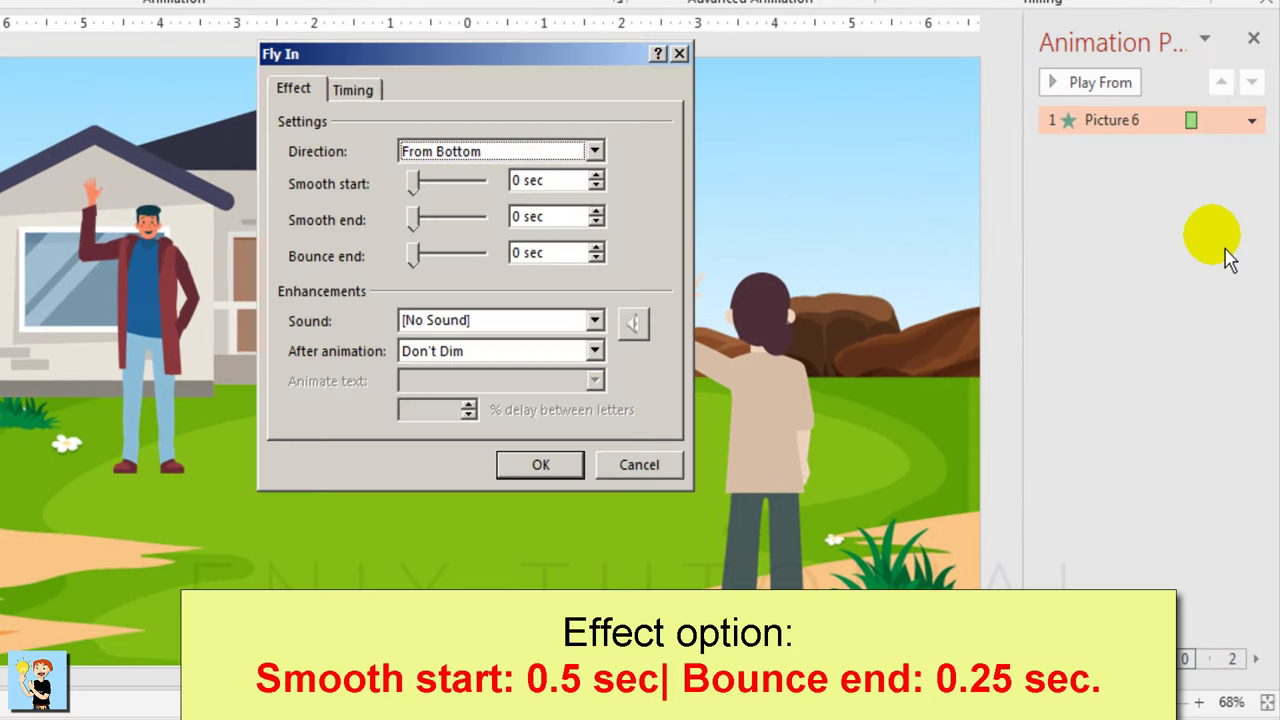
left_click_drag(498, 70, 846, 68)
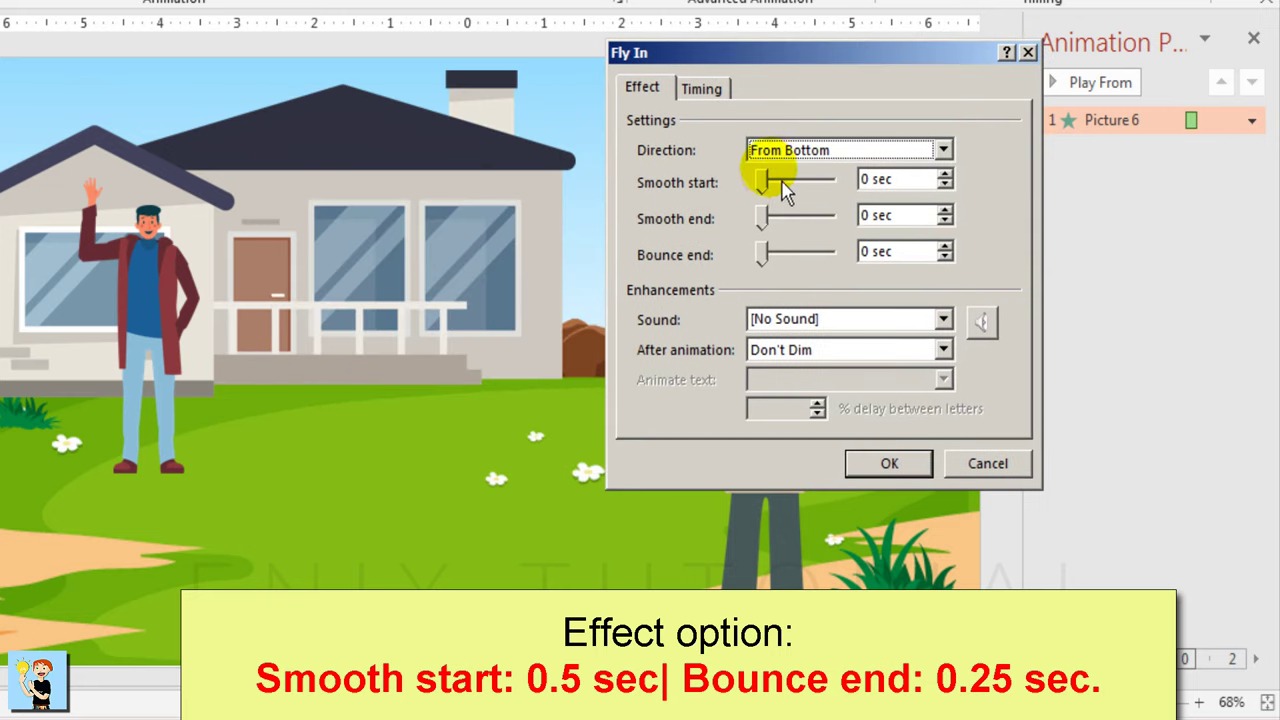
left_click_drag(762, 180, 831, 180)
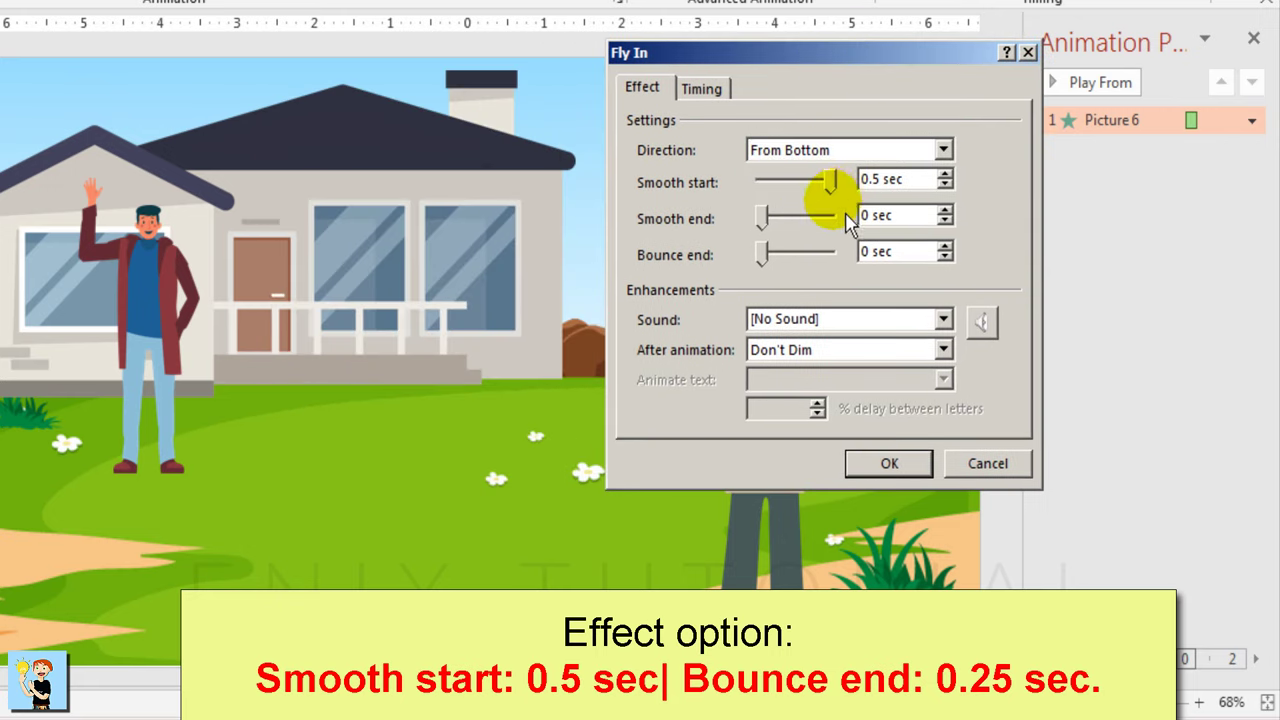
left_click_drag(779, 274, 804, 274)
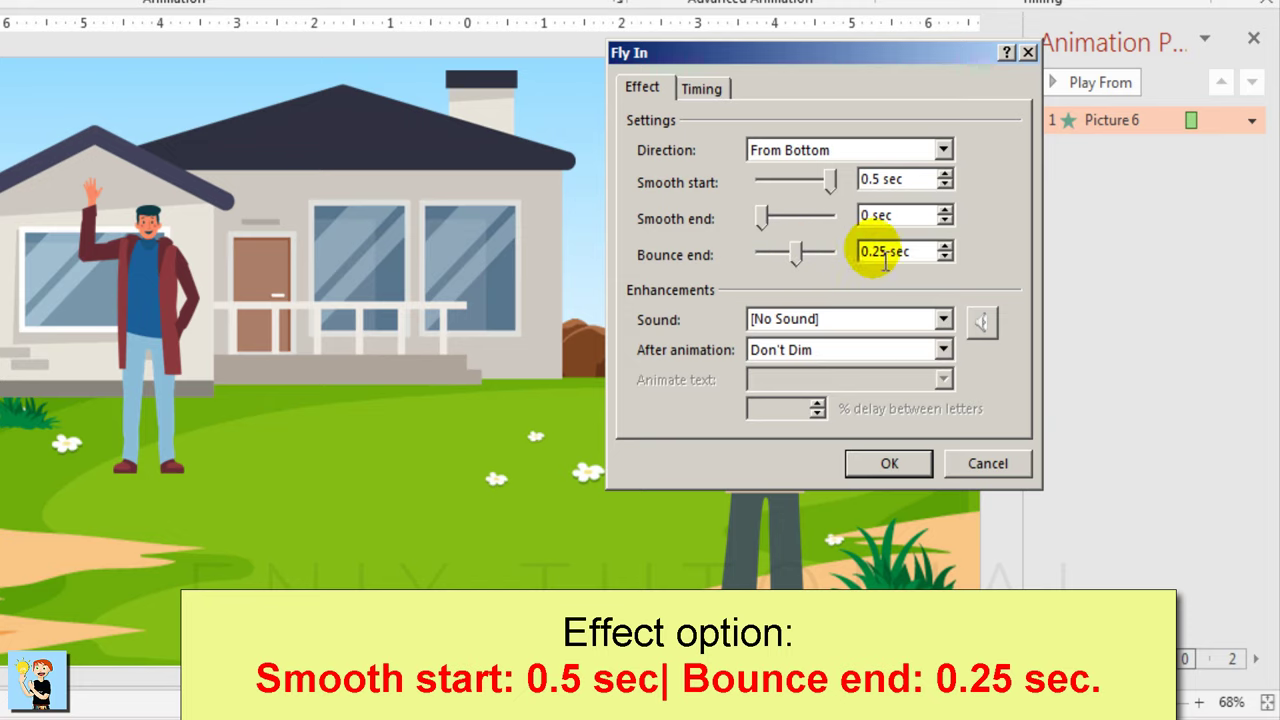
left_click(888, 462)
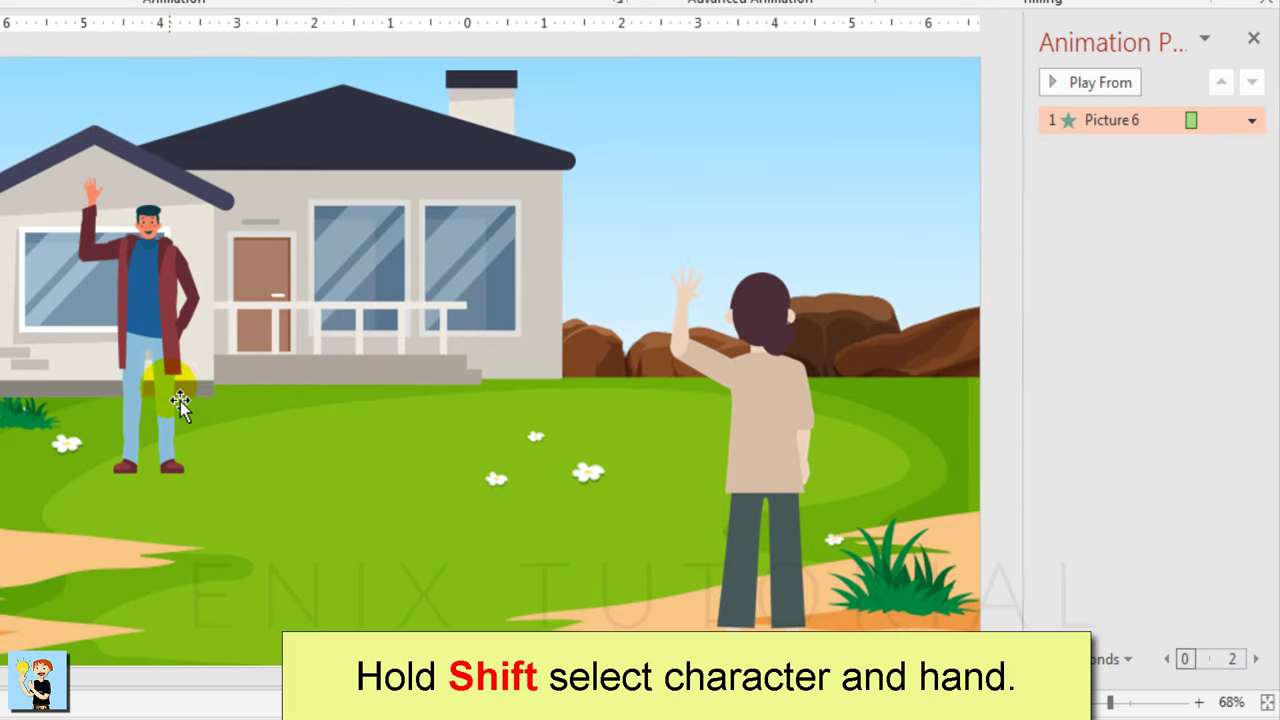
Step: Apply a Fly In entrance to the man and his raised hand together
left_click(183, 400)
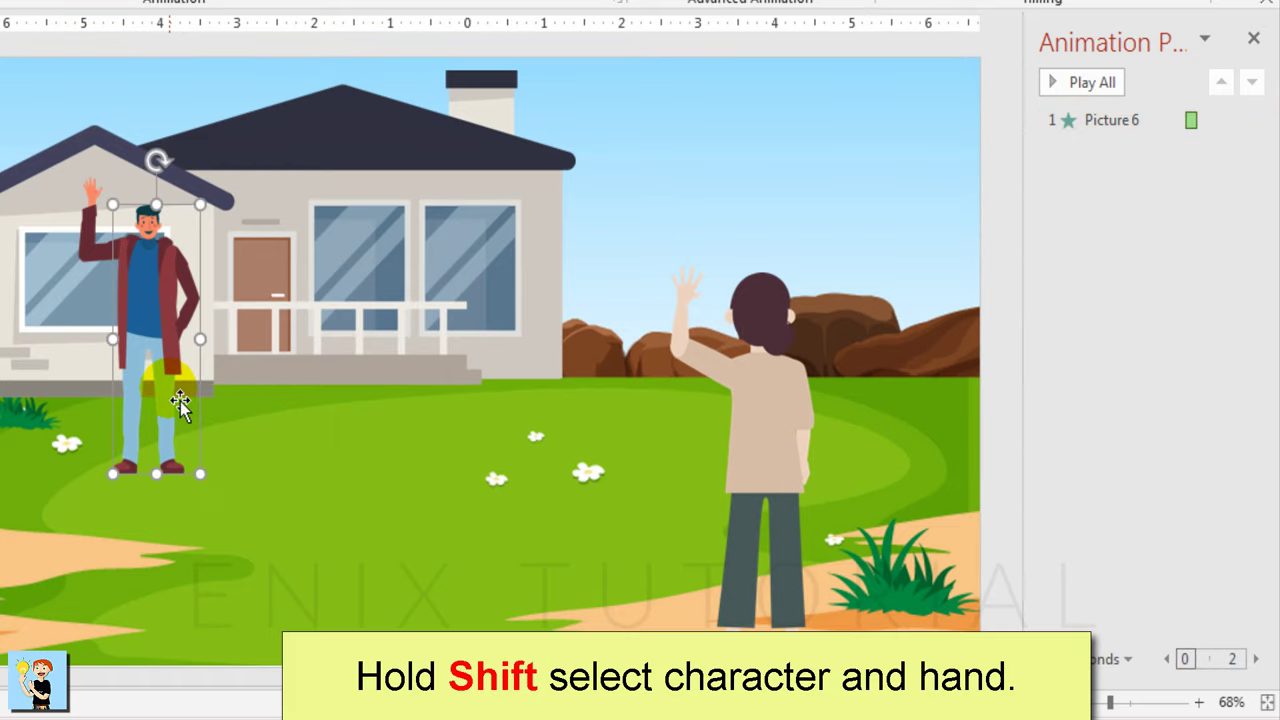
left_click(110, 250, "shift")
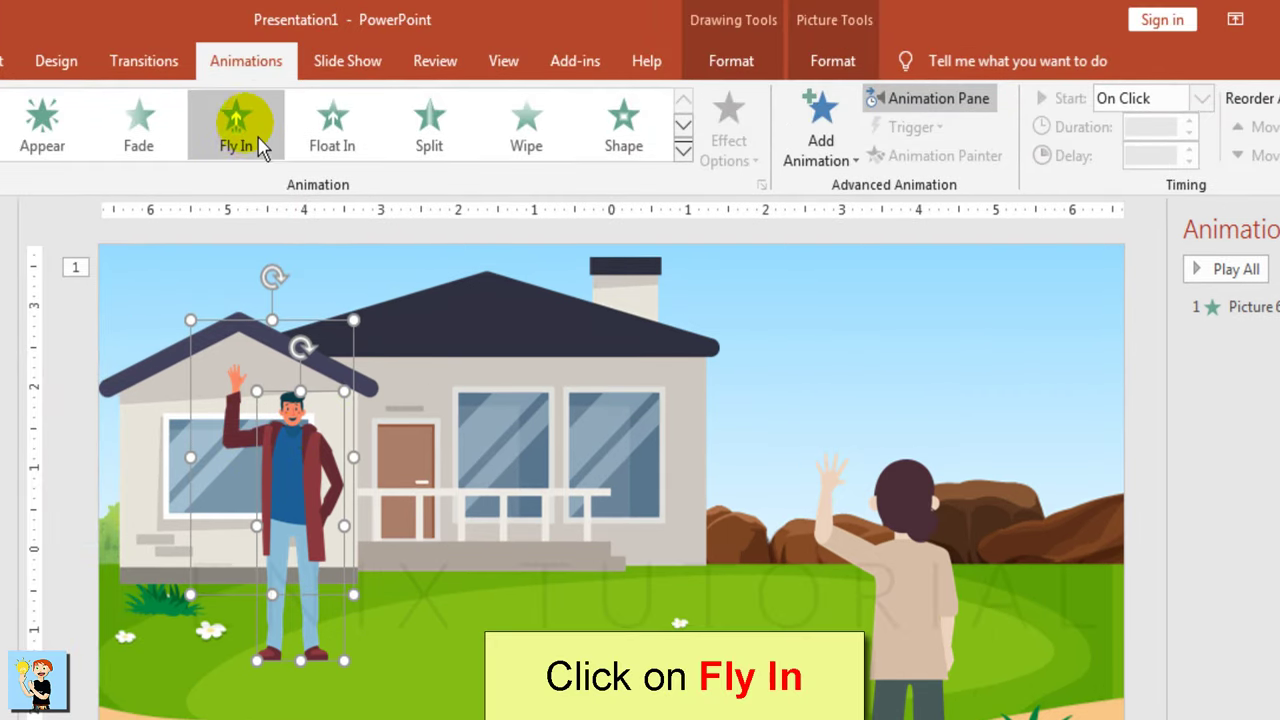
left_click(260, 150)
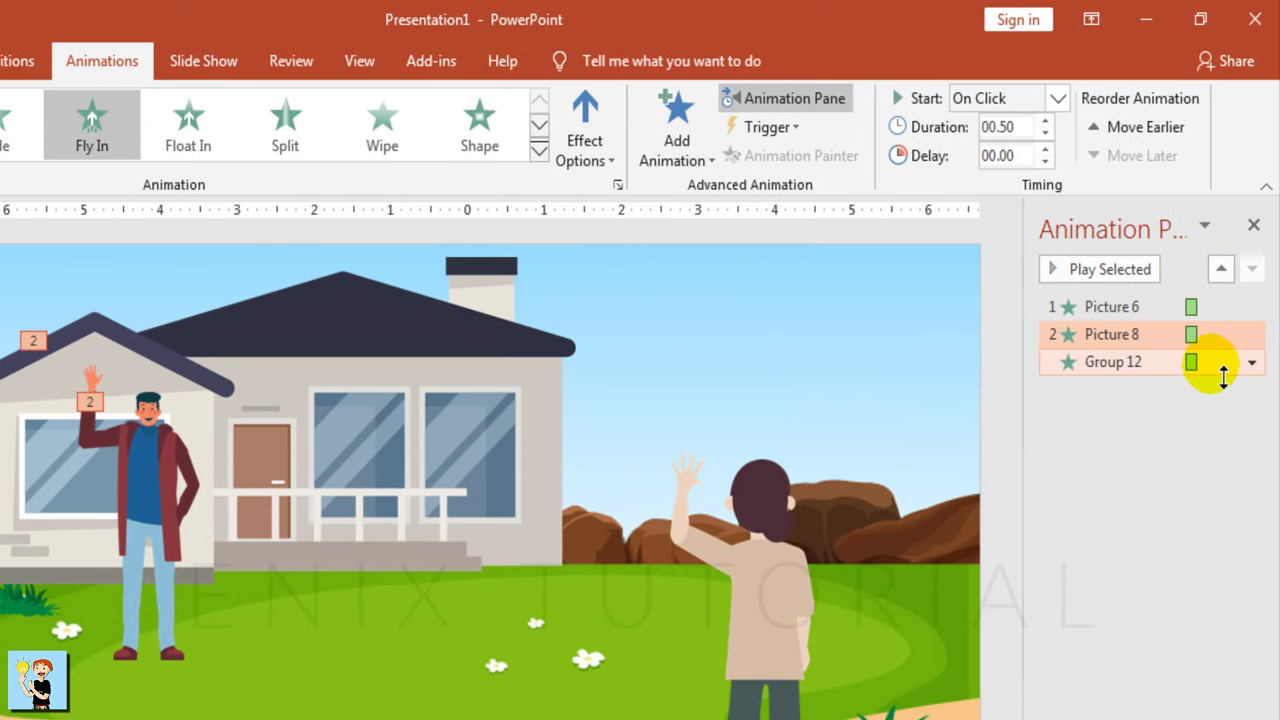
Step: Give Group 12's Fly In a 0.5 sec smooth start
left_click(1252, 363)
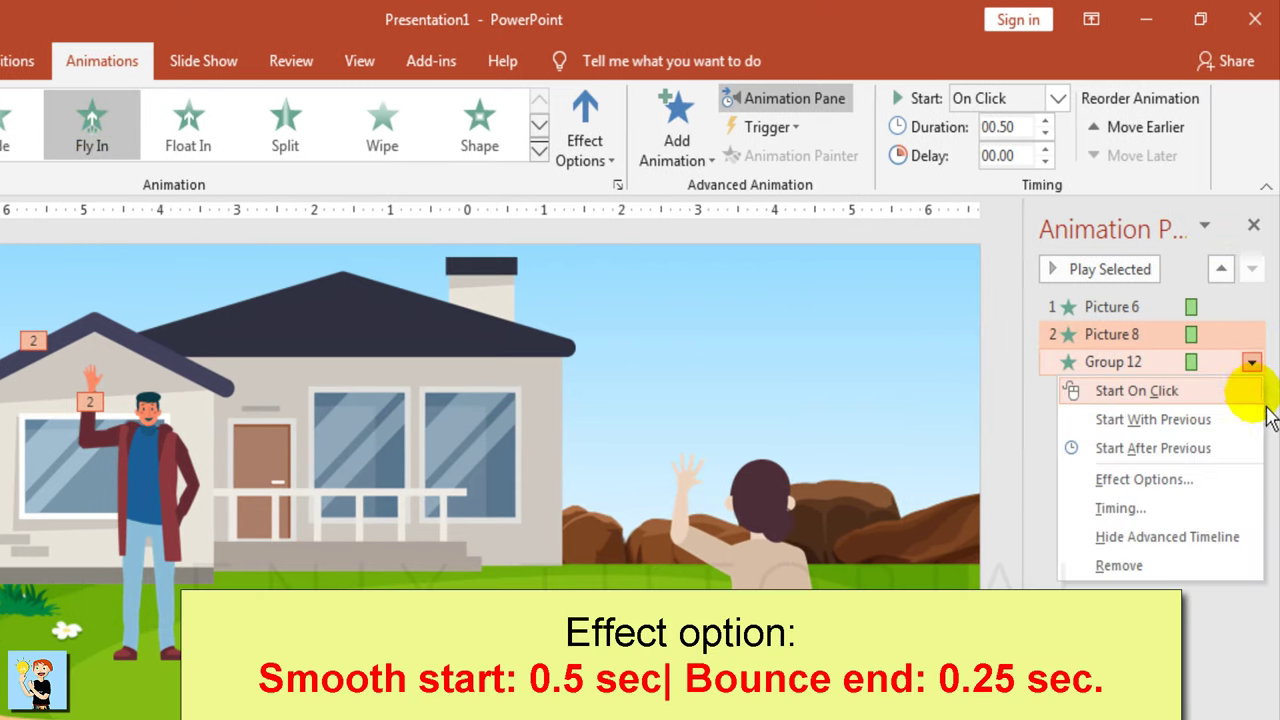
left_click(1190, 482)
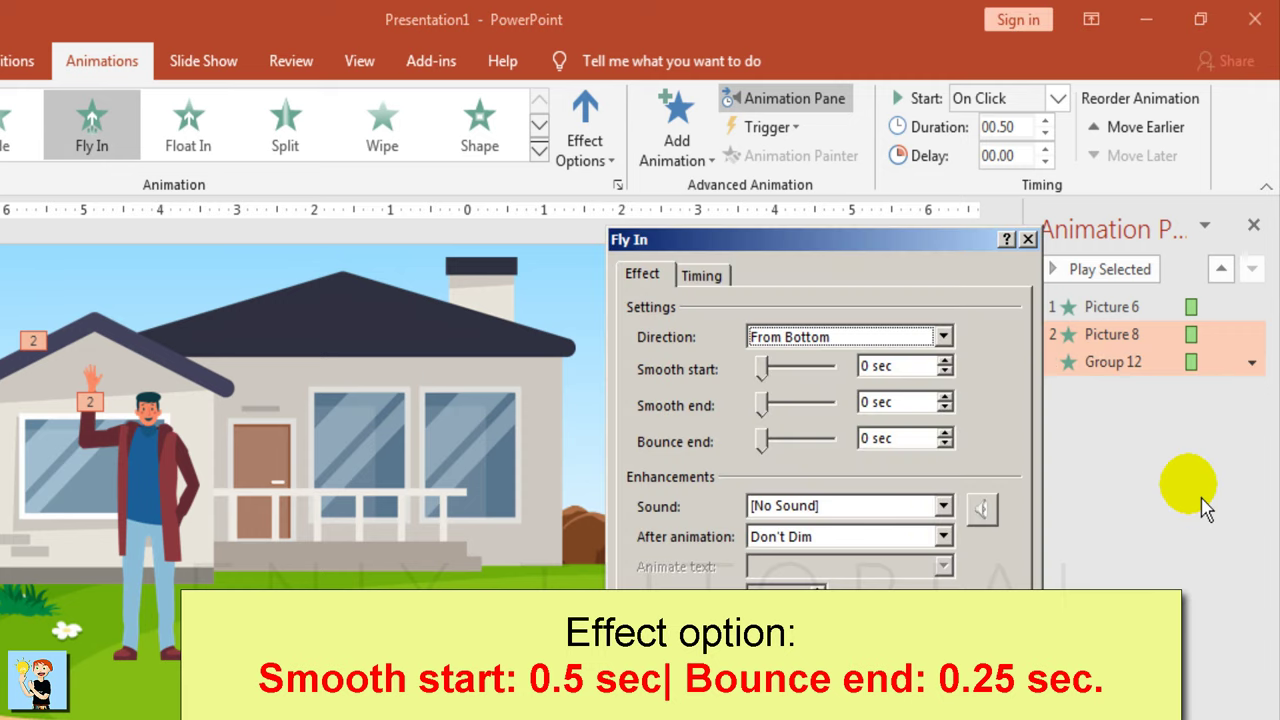
left_click_drag(830, 240, 800, 250)
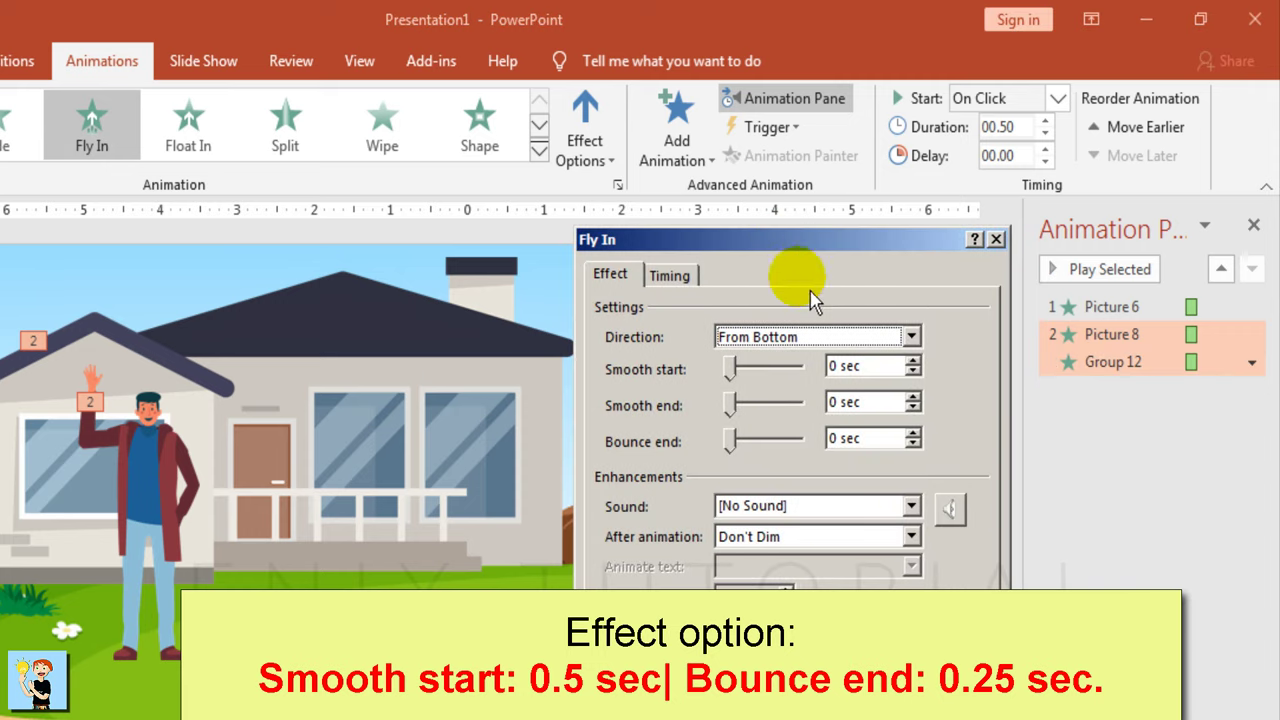
left_click_drag(733, 369, 798, 369)
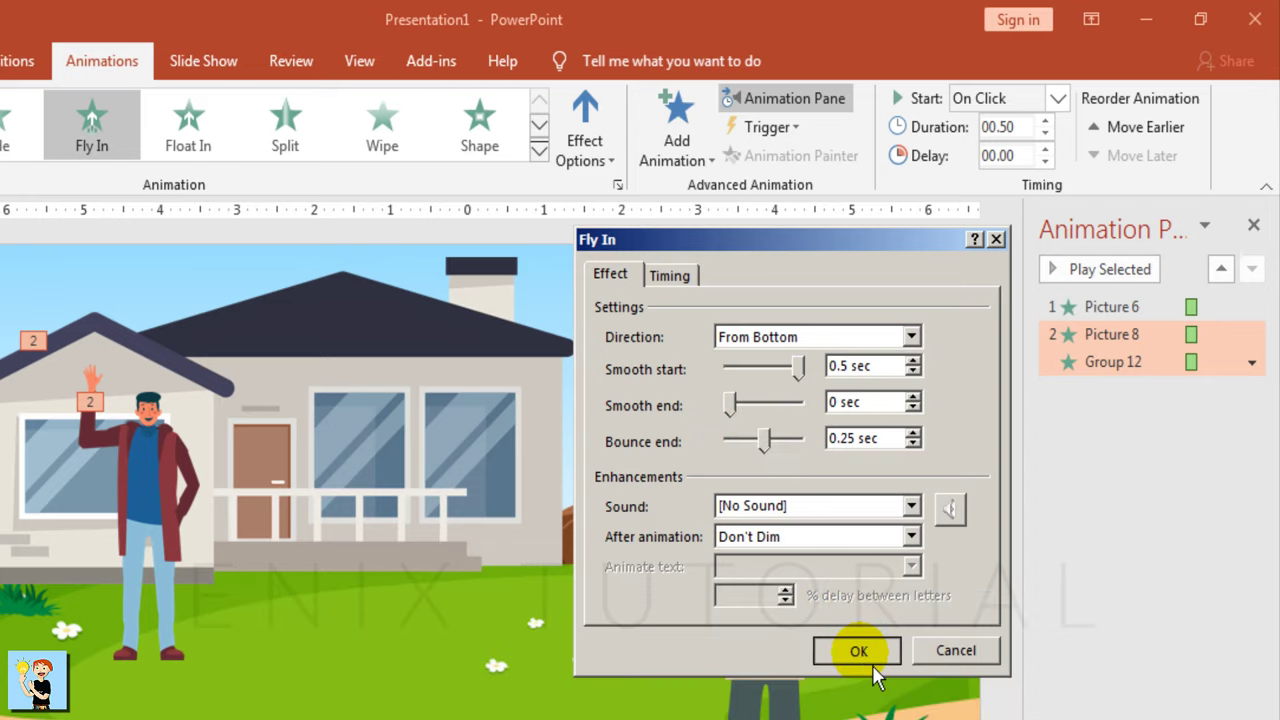
left_click(871, 663)
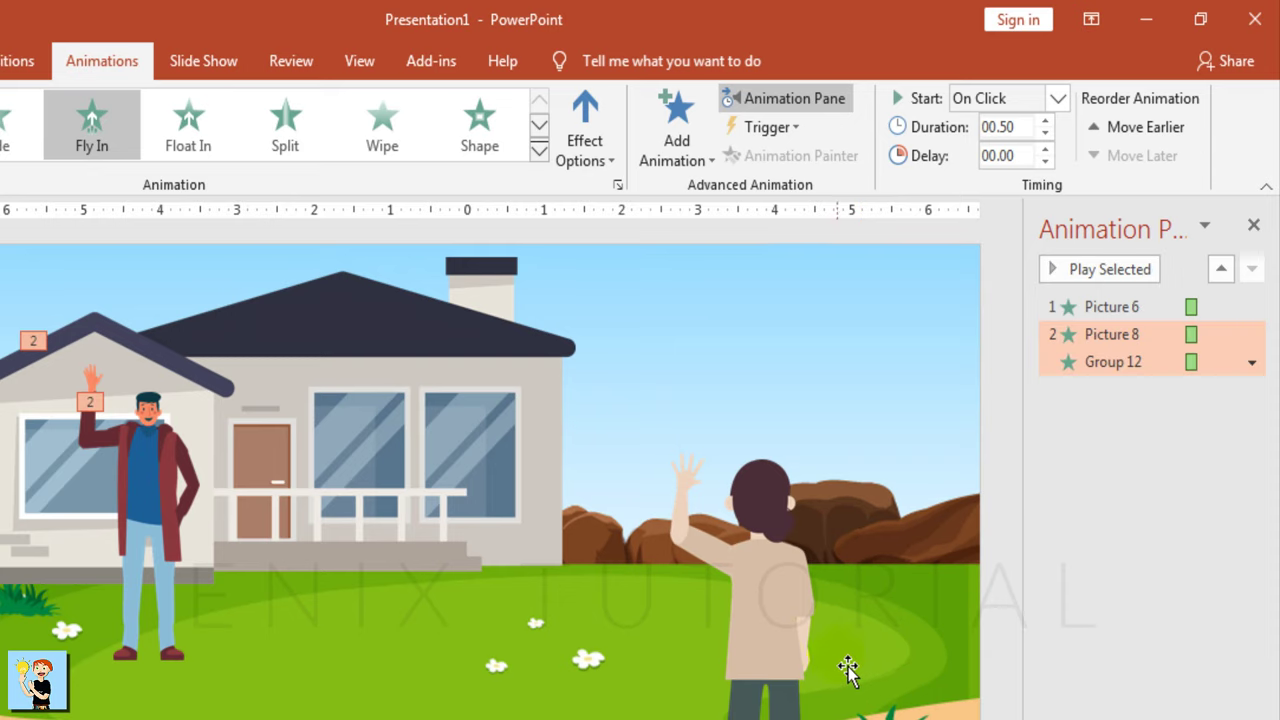
left_click(735, 578)
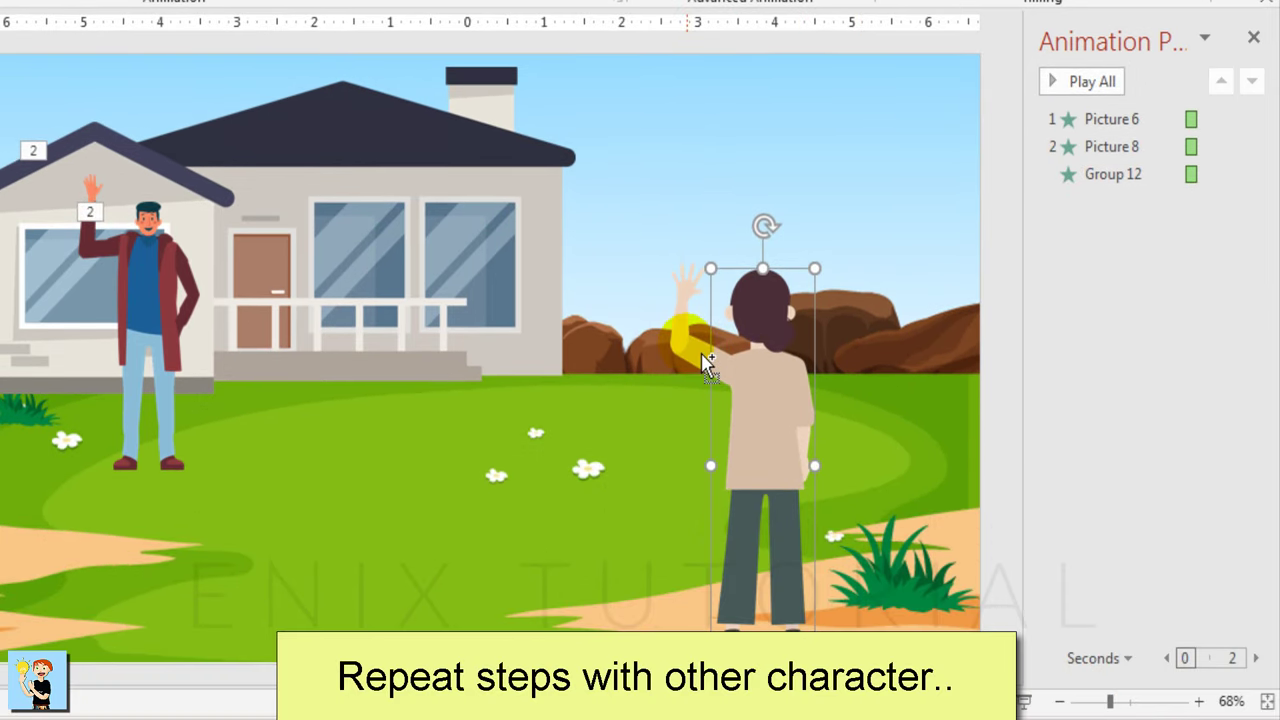
Step: Apply Fly In to the woman and her arm, giving Group 18 a 0.5 sec smooth start
left_click(698, 358, "ctrl")
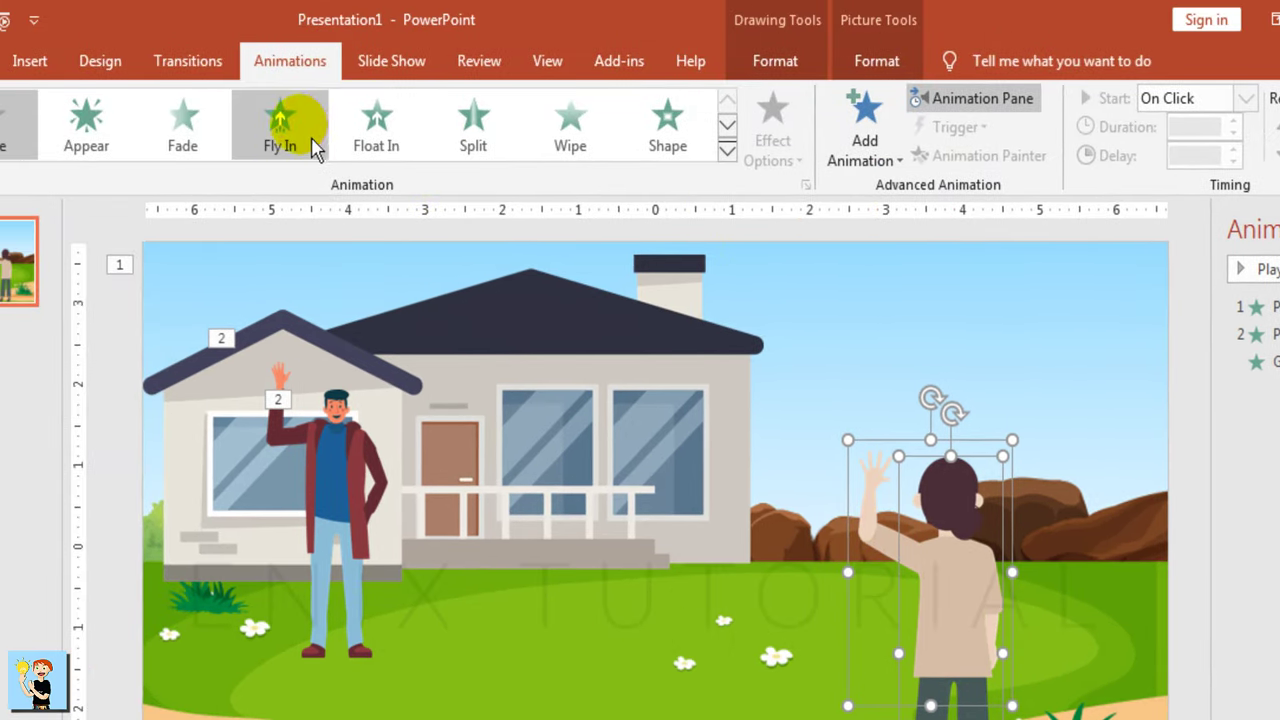
left_click(315, 147)
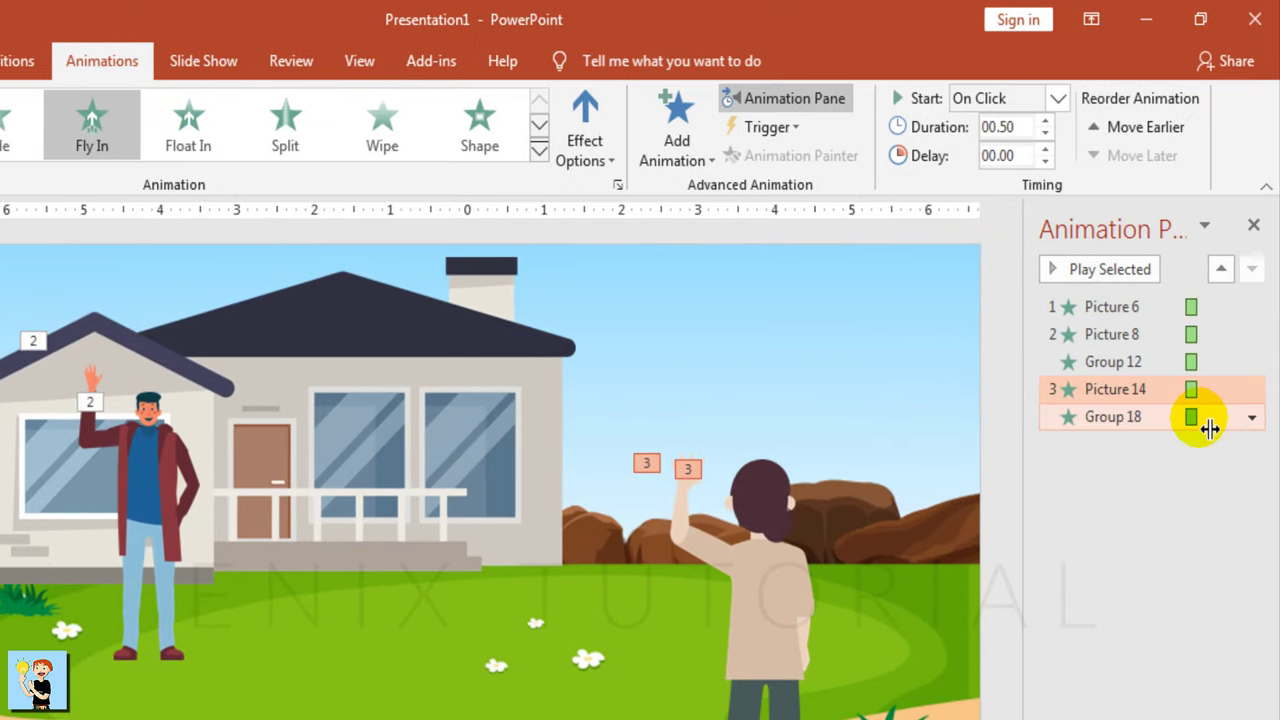
left_click(1252, 418)
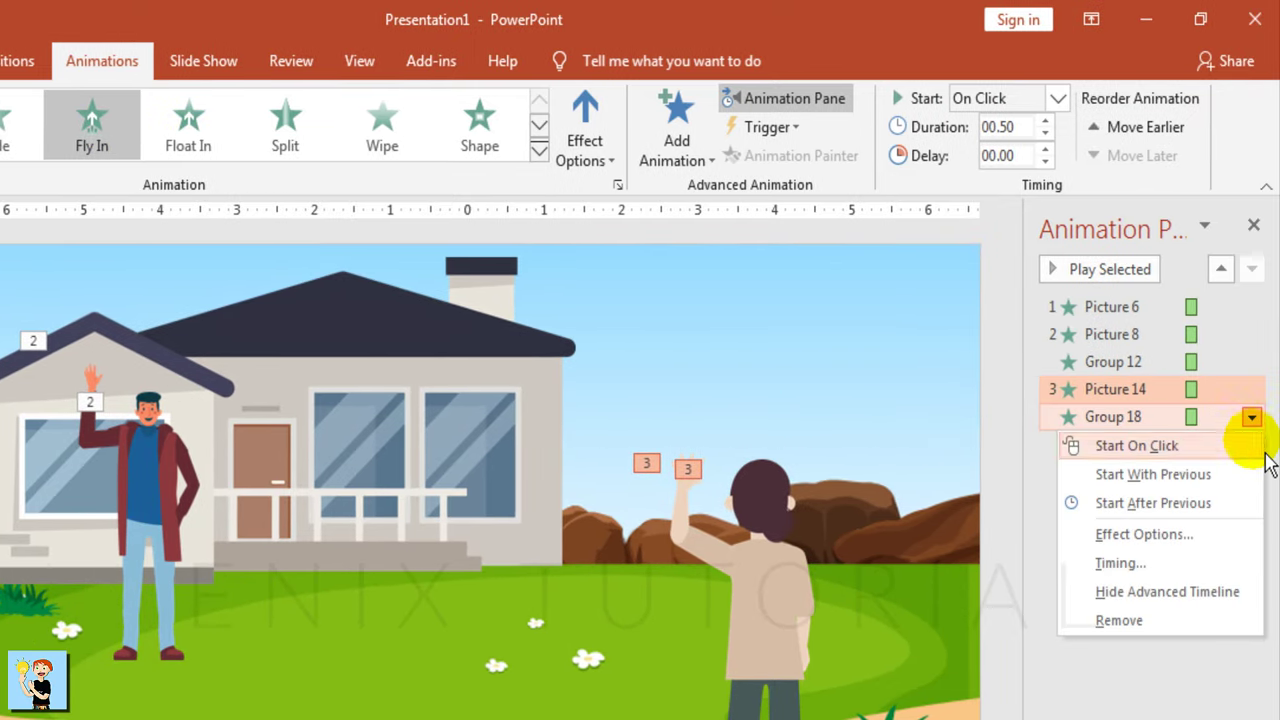
left_click(1226, 544)
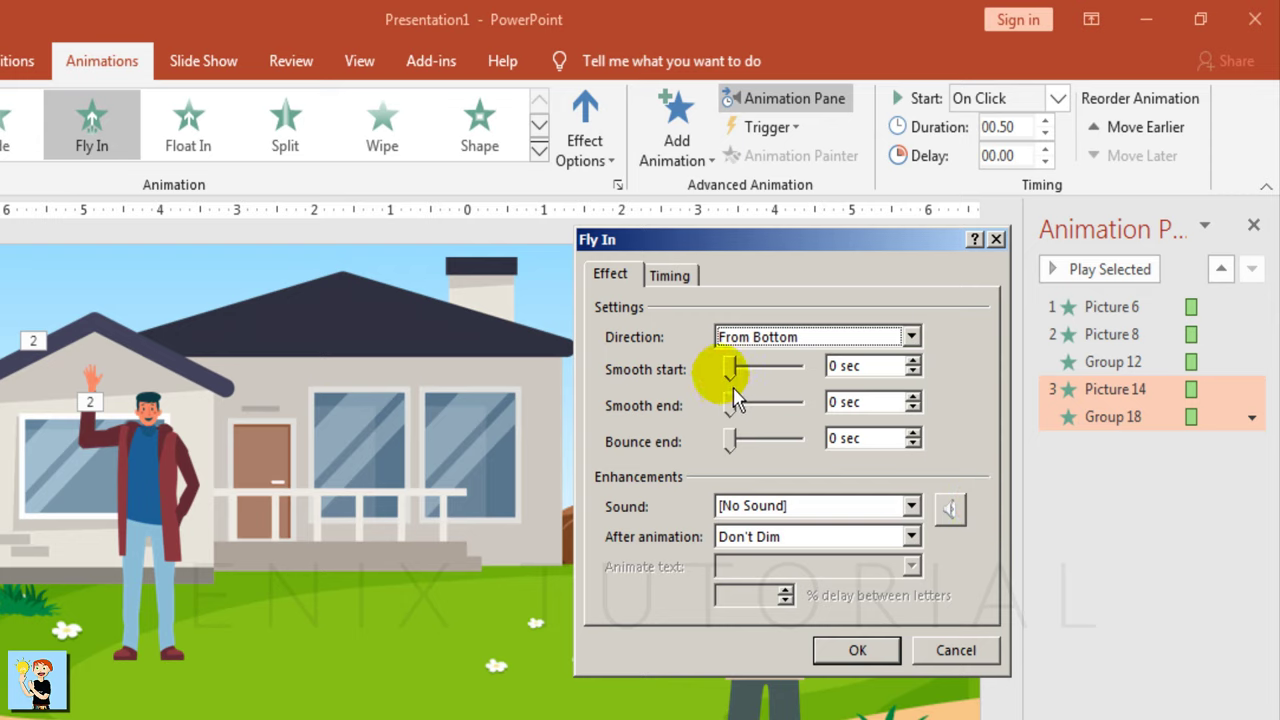
left_click_drag(744, 382, 838, 368)
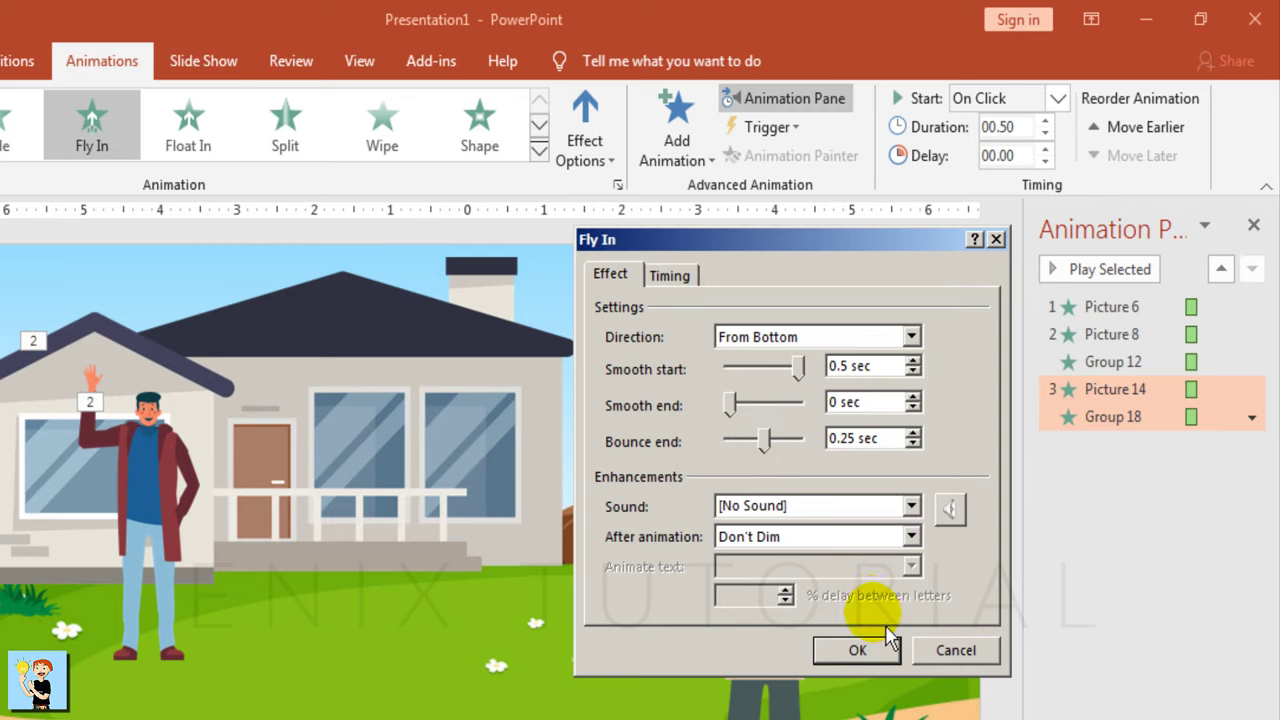
left_click(858, 651)
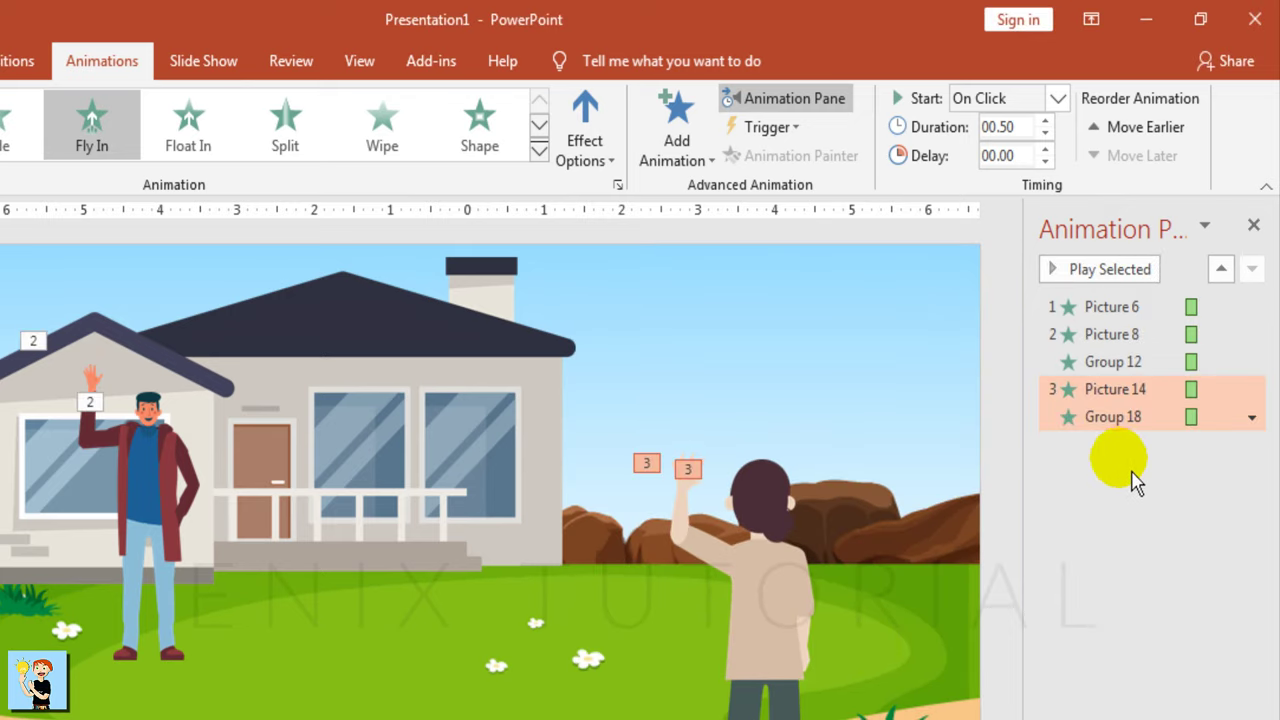
Step: Set the Picture 8 and Picture 14 fly-ins to start After Previous
left_click(1244, 338)
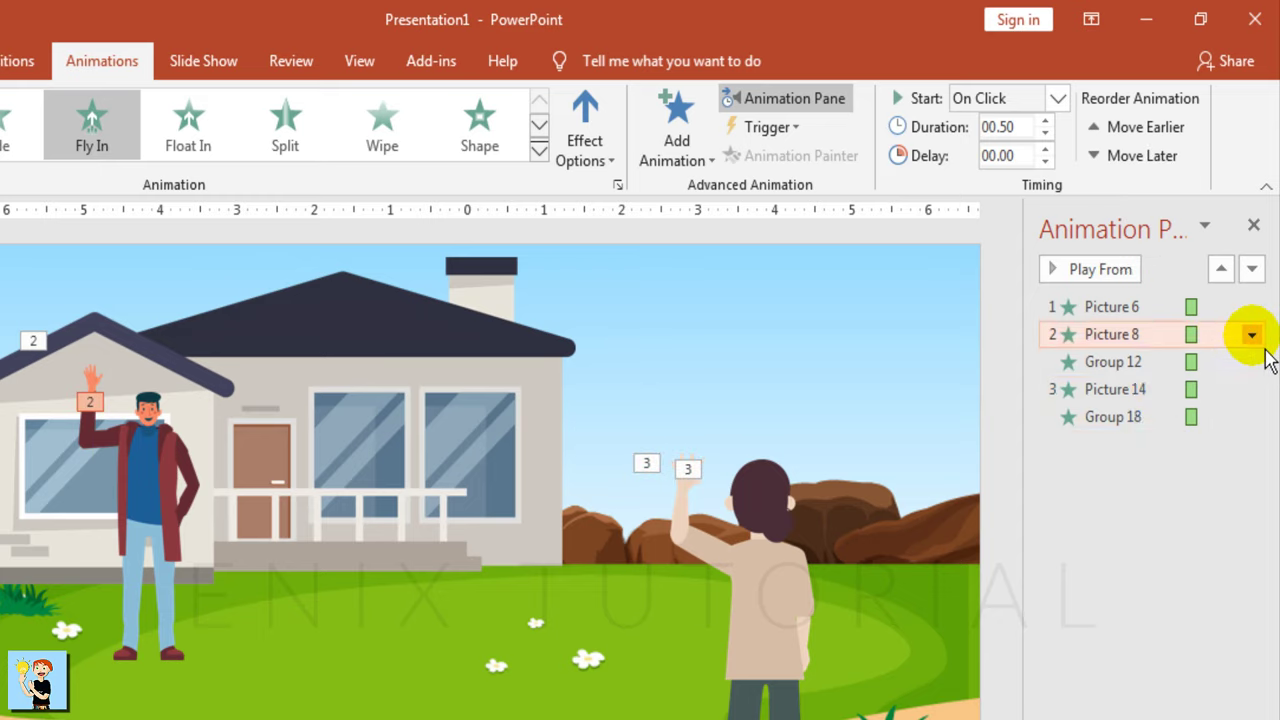
left_click(1256, 338)
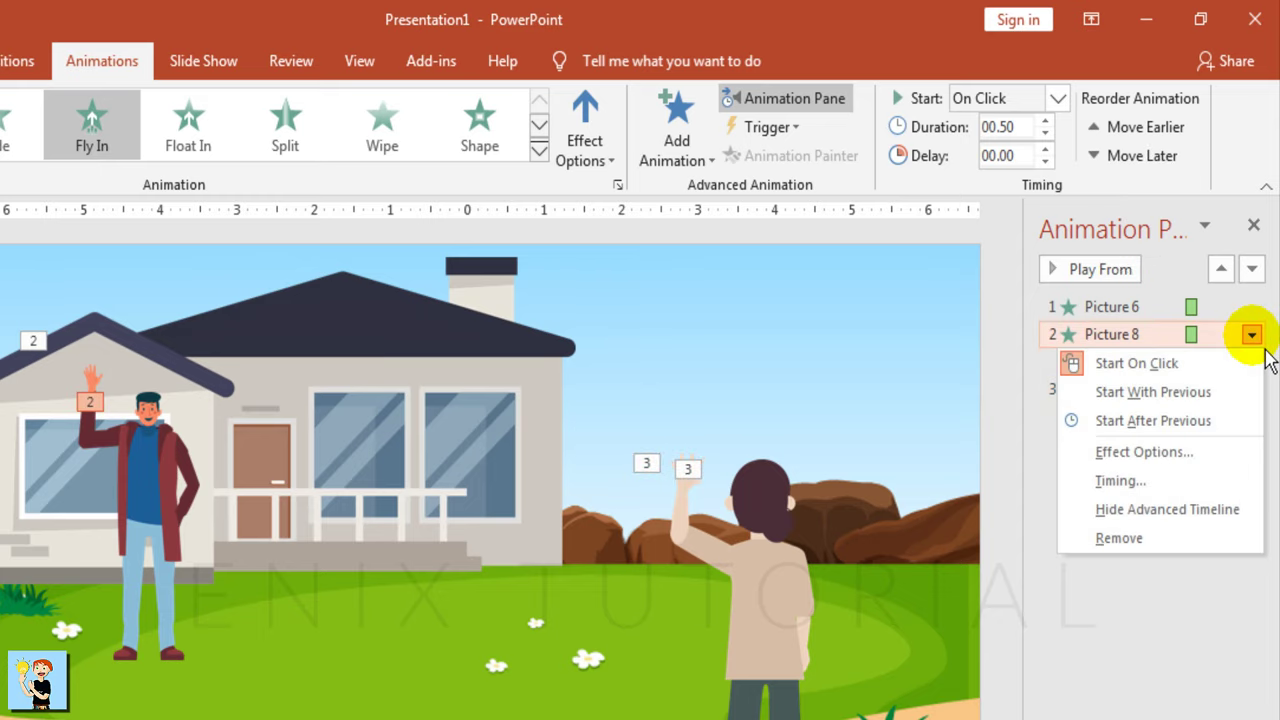
left_click(1249, 432)
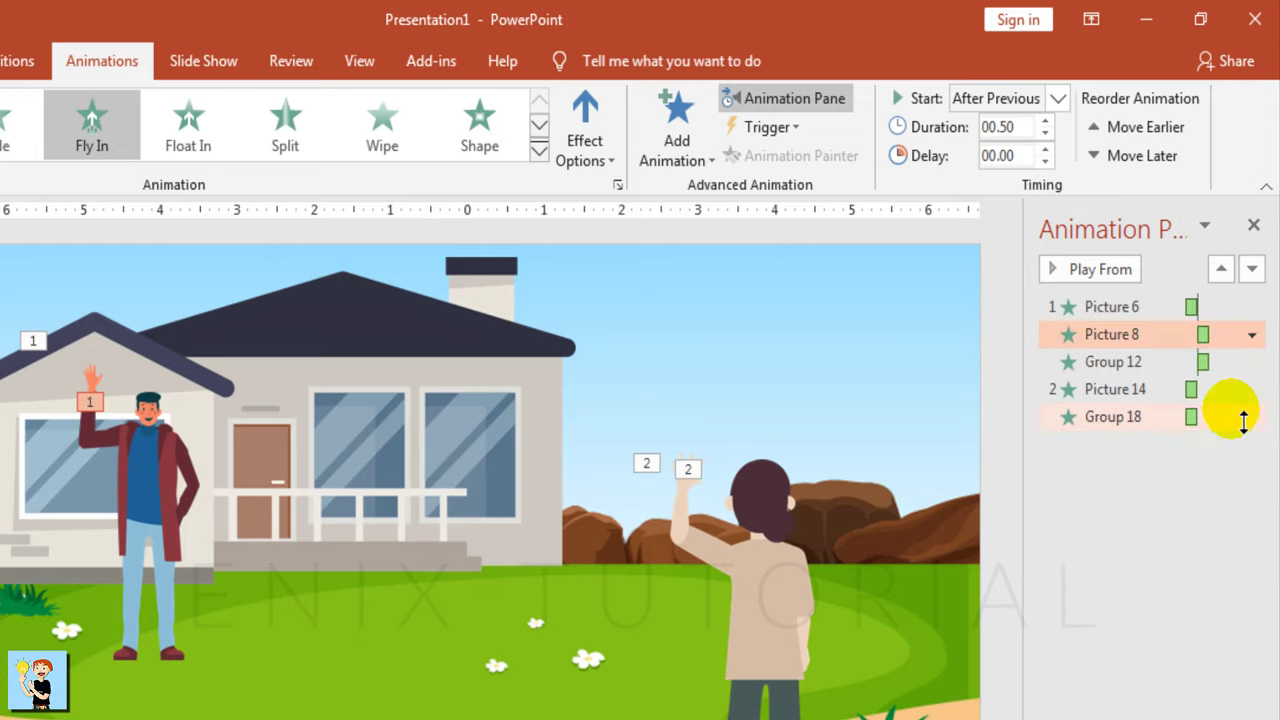
left_click(1233, 390)
left_click(1251, 390)
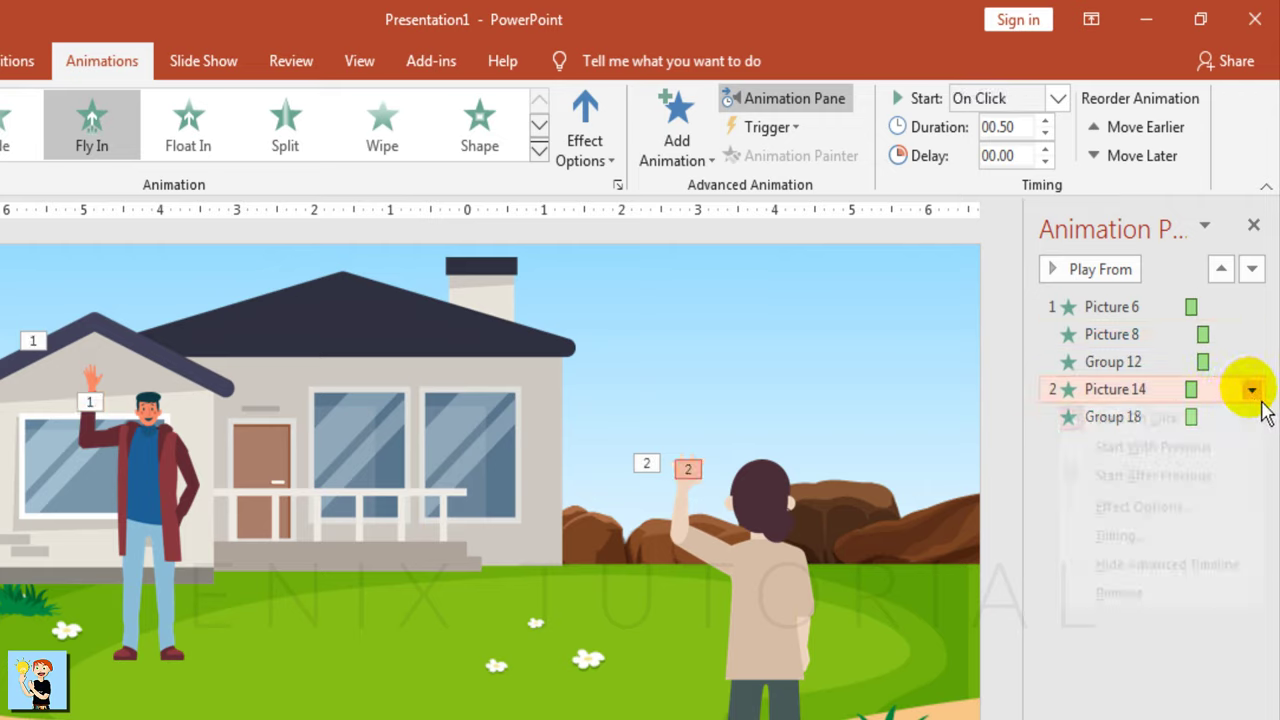
left_click(1249, 477)
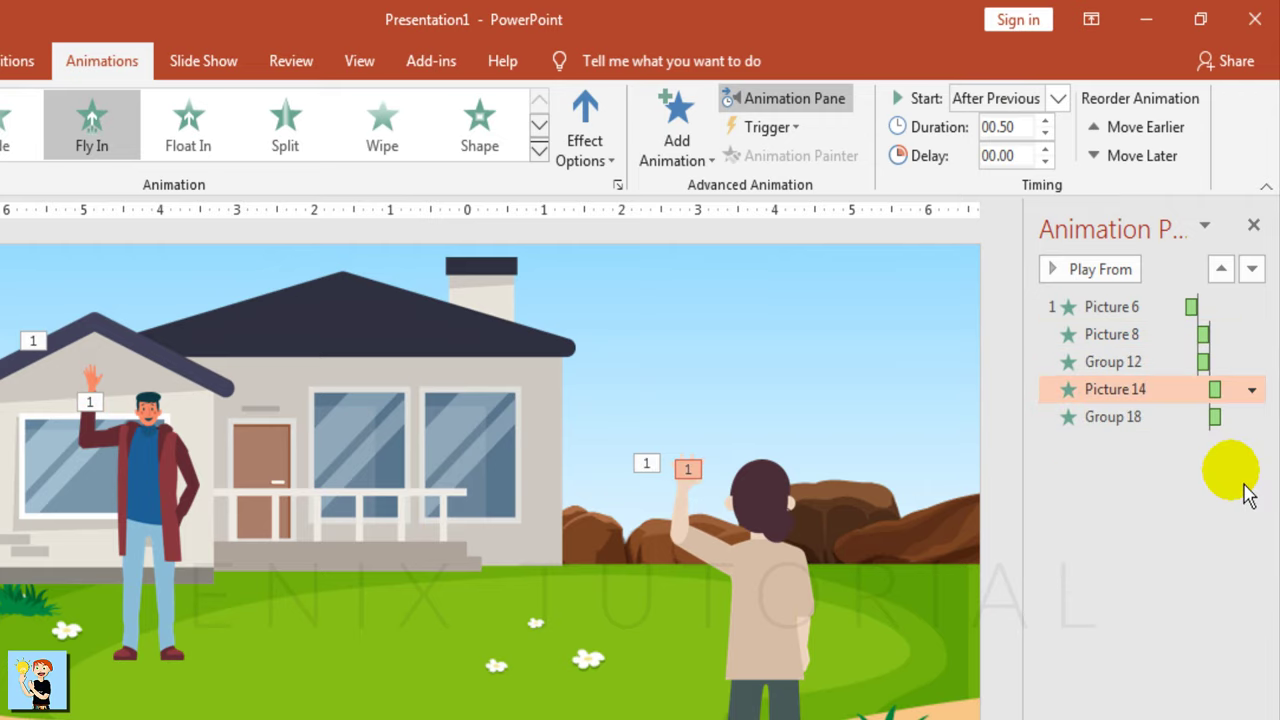
Step: Preview the animation sequence starting from Picture 6
left_click(1124, 315)
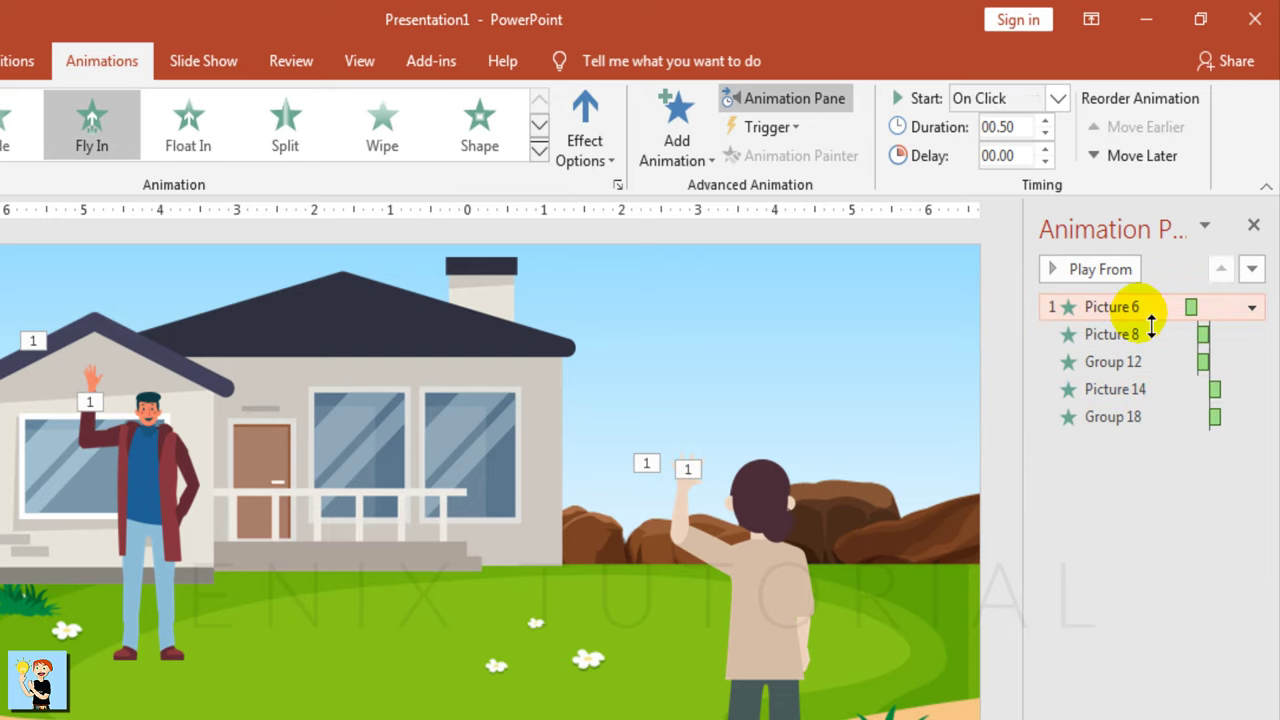
left_click(1120, 272)
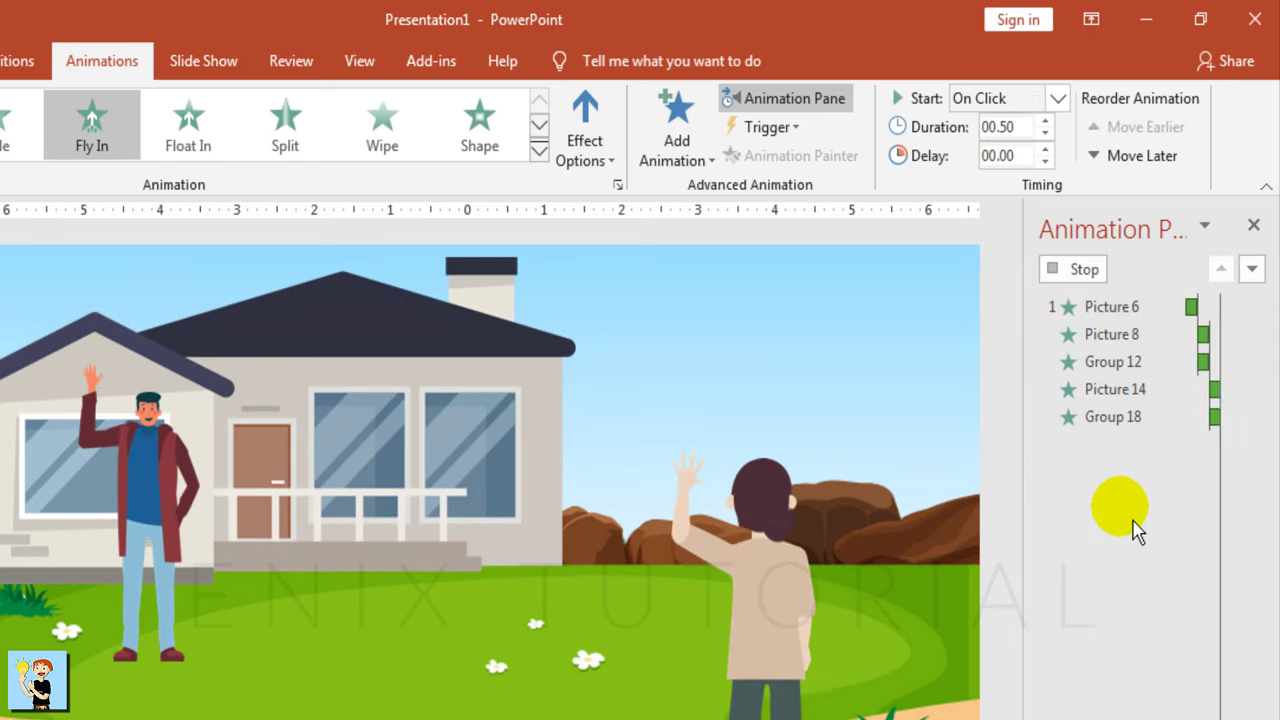
left_click(1133, 532)
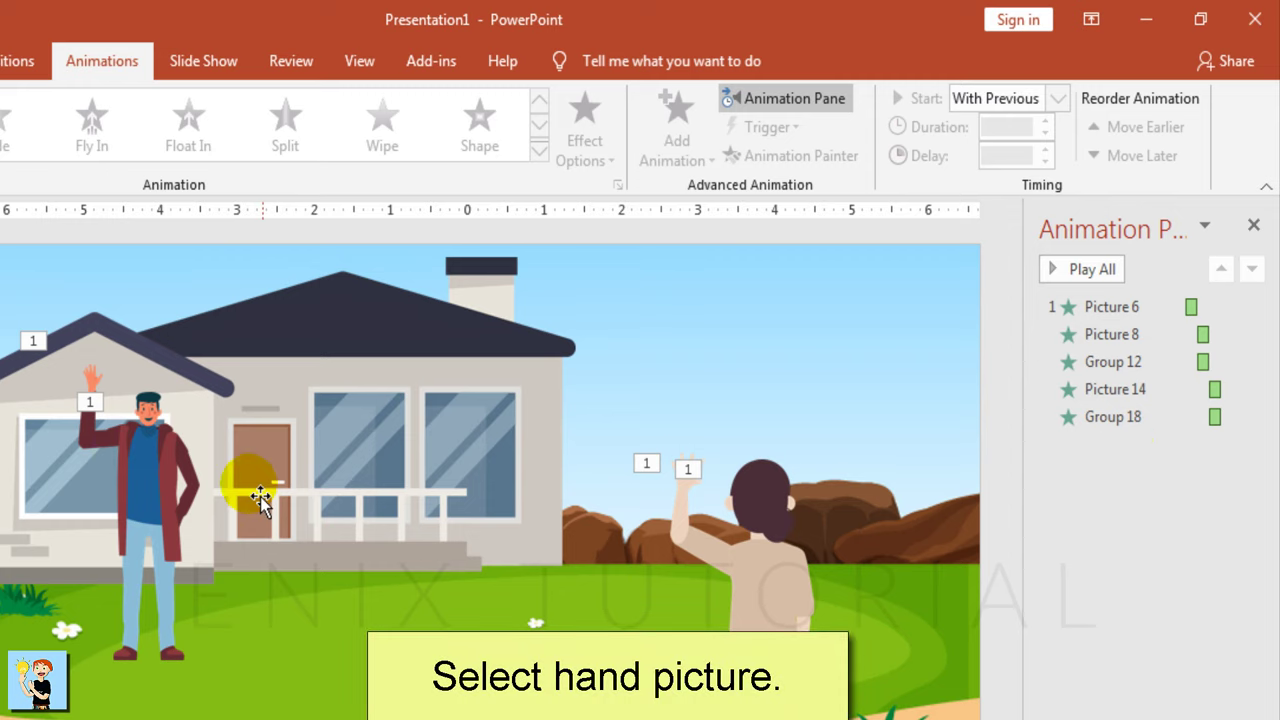
Step: Add a Spin emphasis animation to the man's arm group (Group 12)
left_click(97, 453)
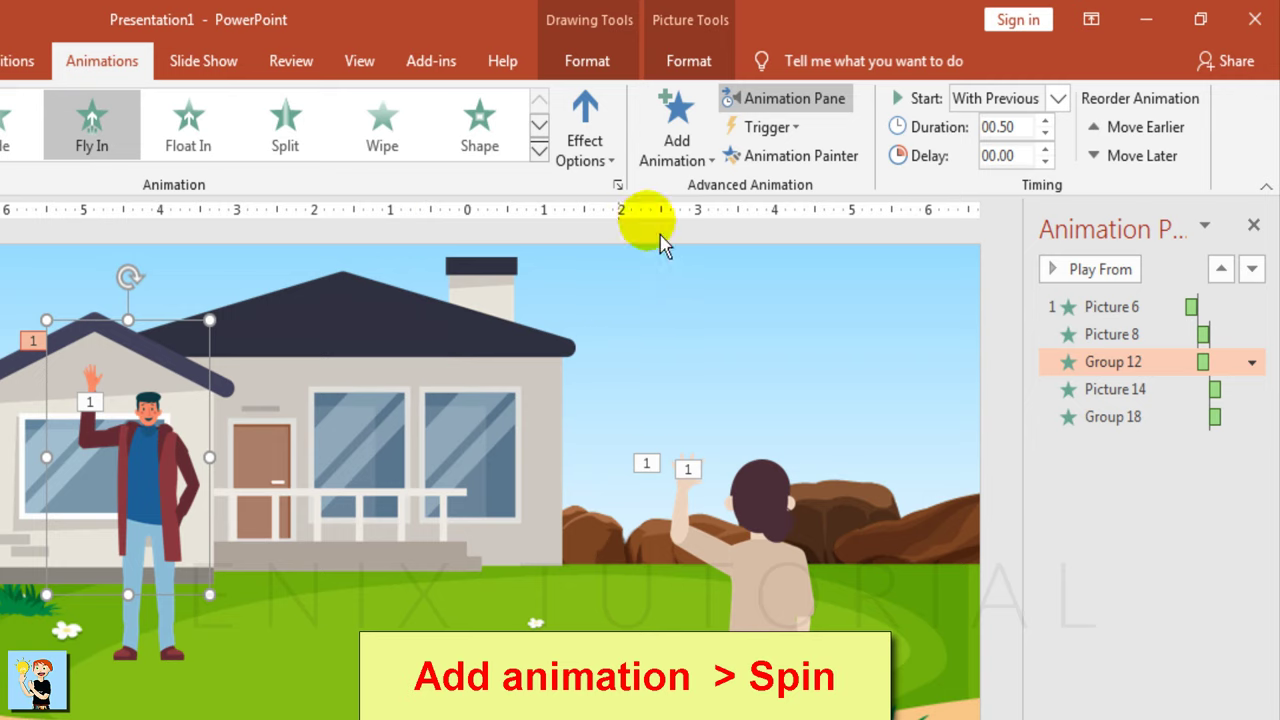
left_click(700, 168)
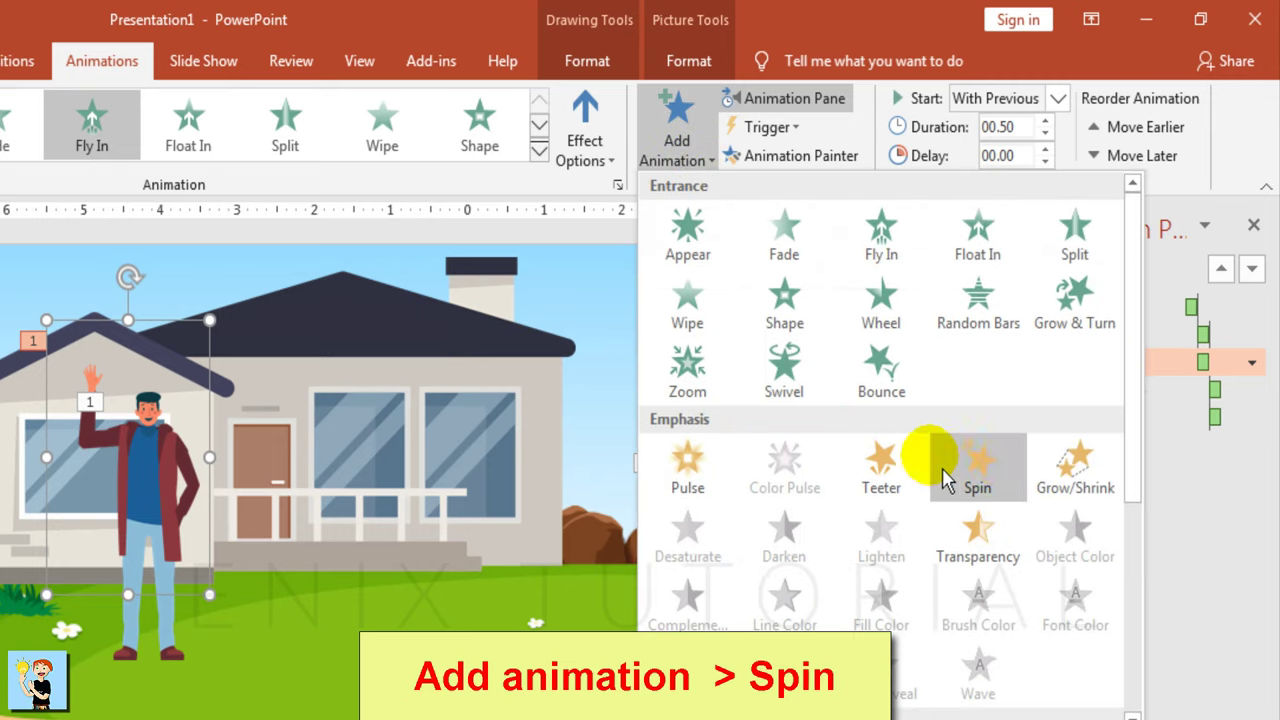
left_click(985, 480)
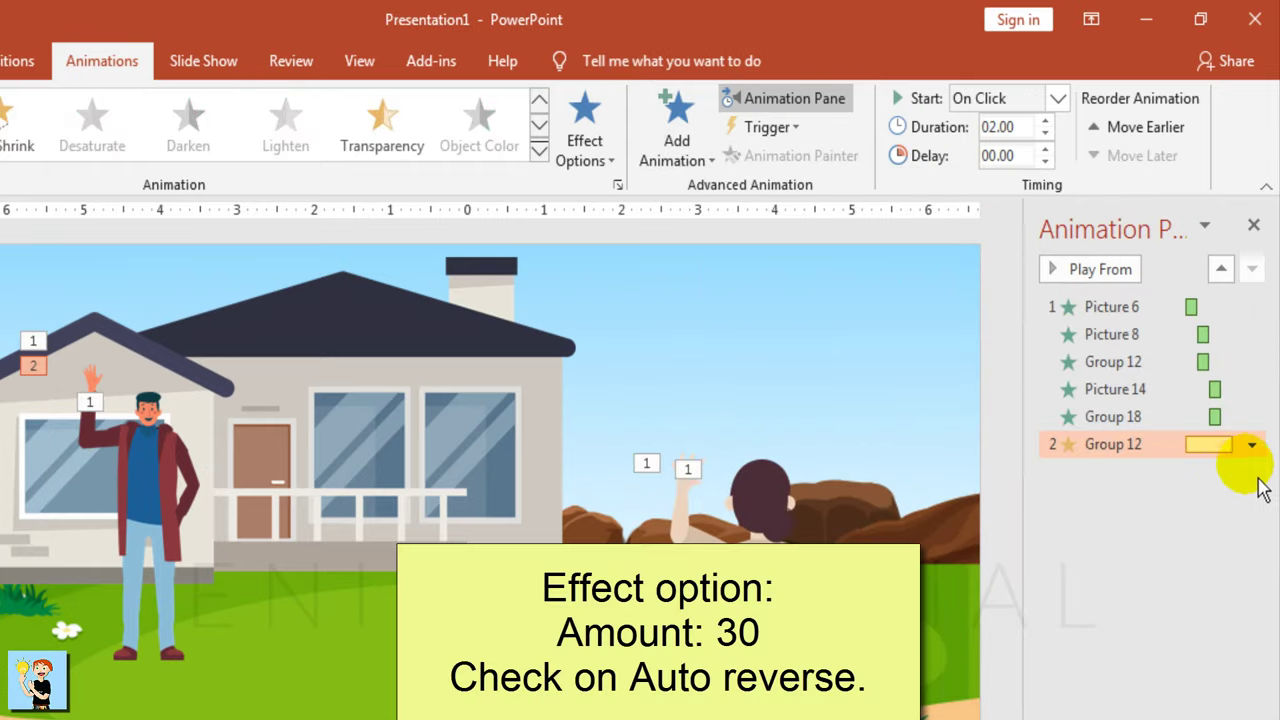
Step: Set the Spin amount for the man's arm to a custom 30° clockwise
left_click(1251, 444)
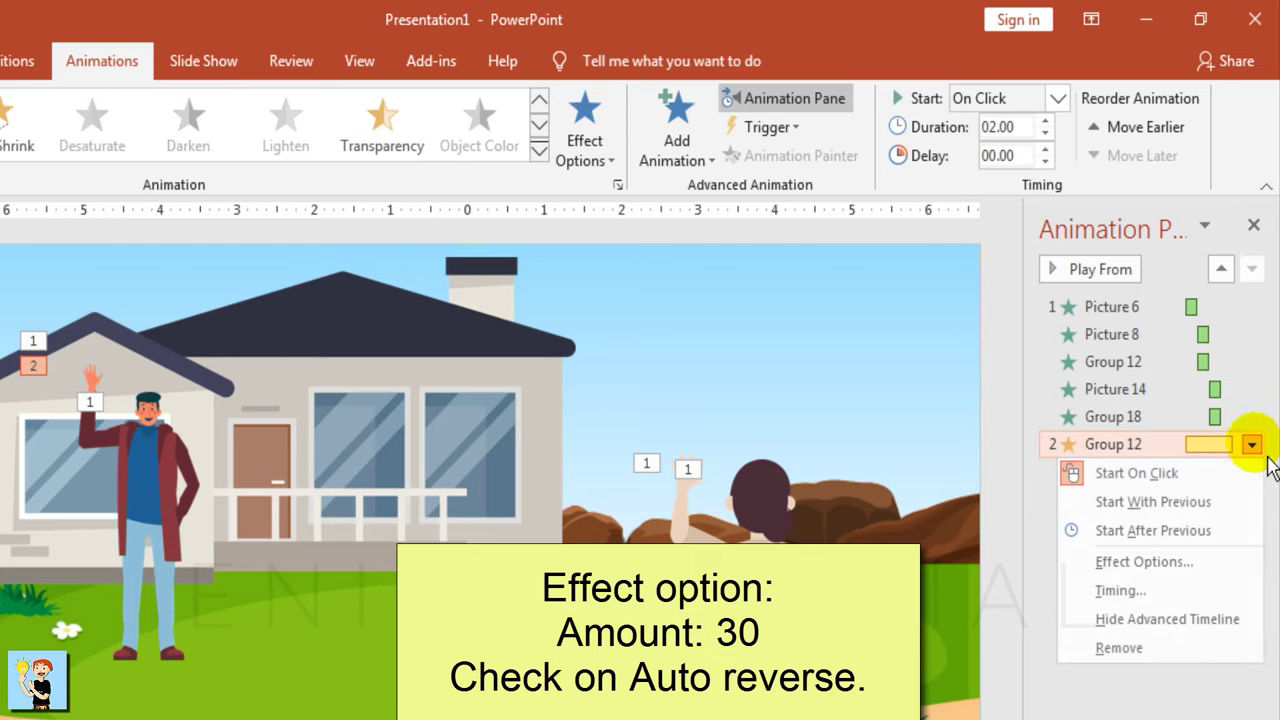
left_click(1225, 563)
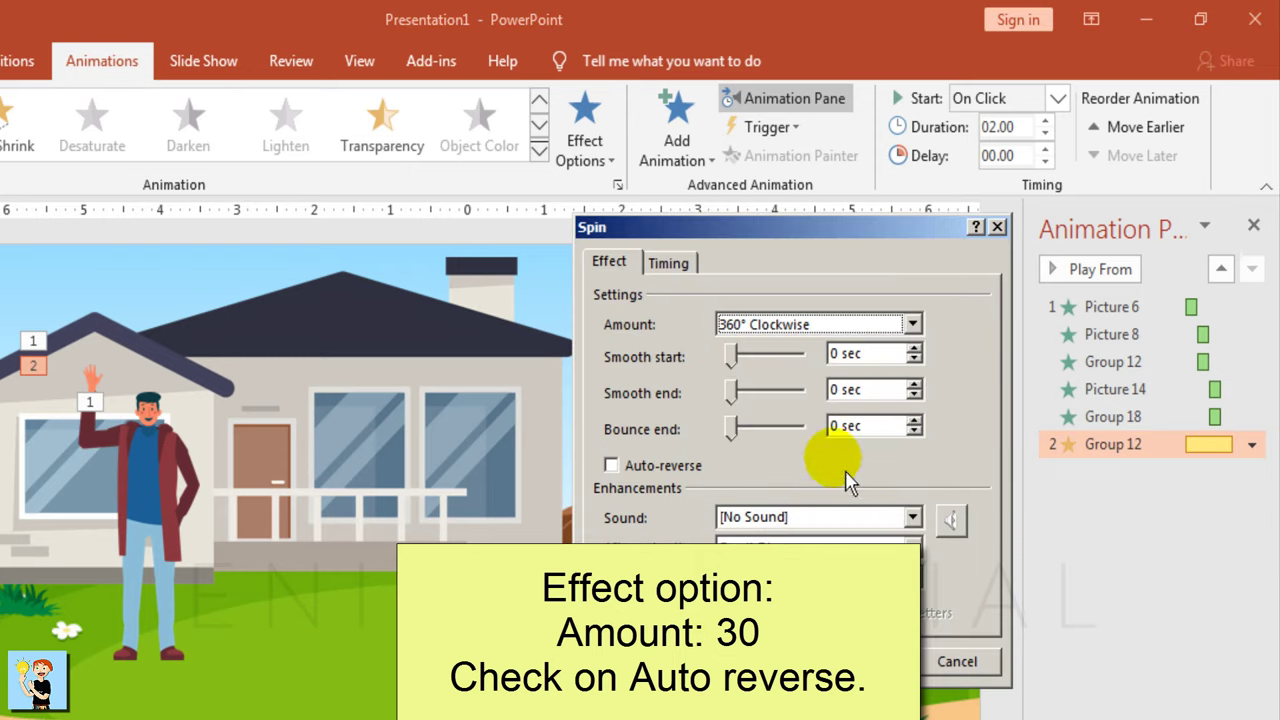
left_click(913, 324)
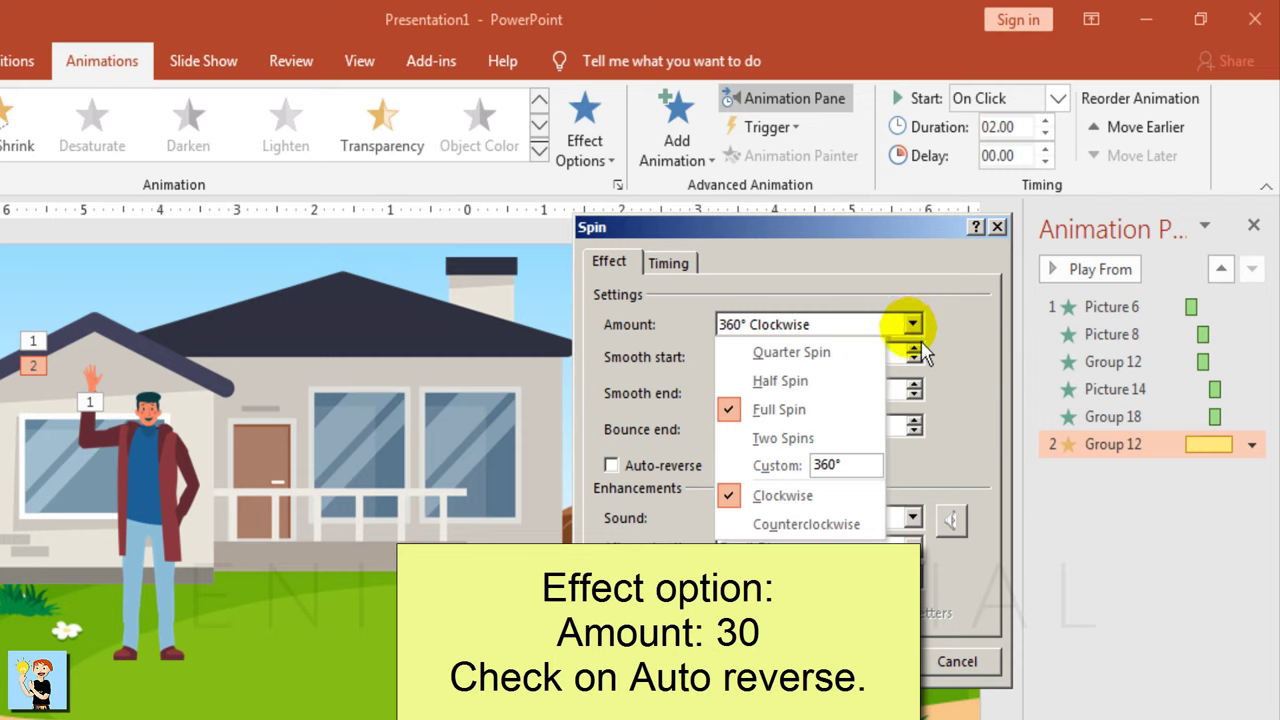
left_click(830, 465)
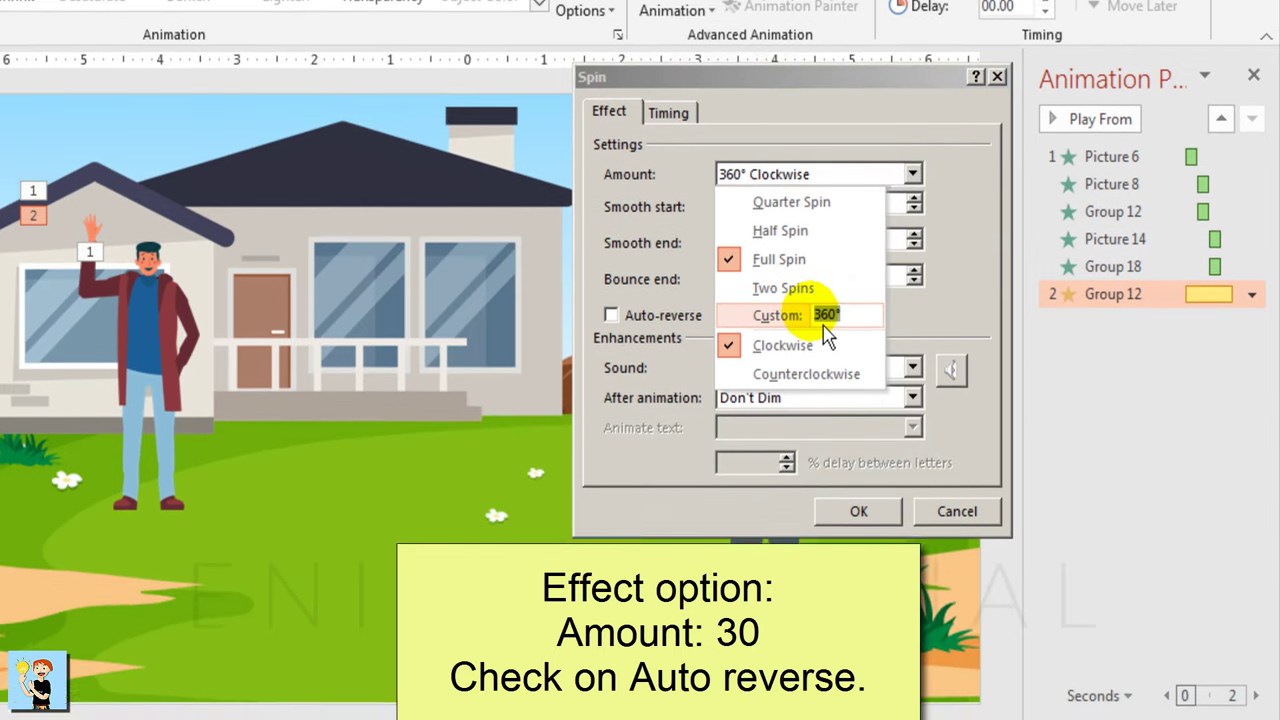
type("3")
key("Return")
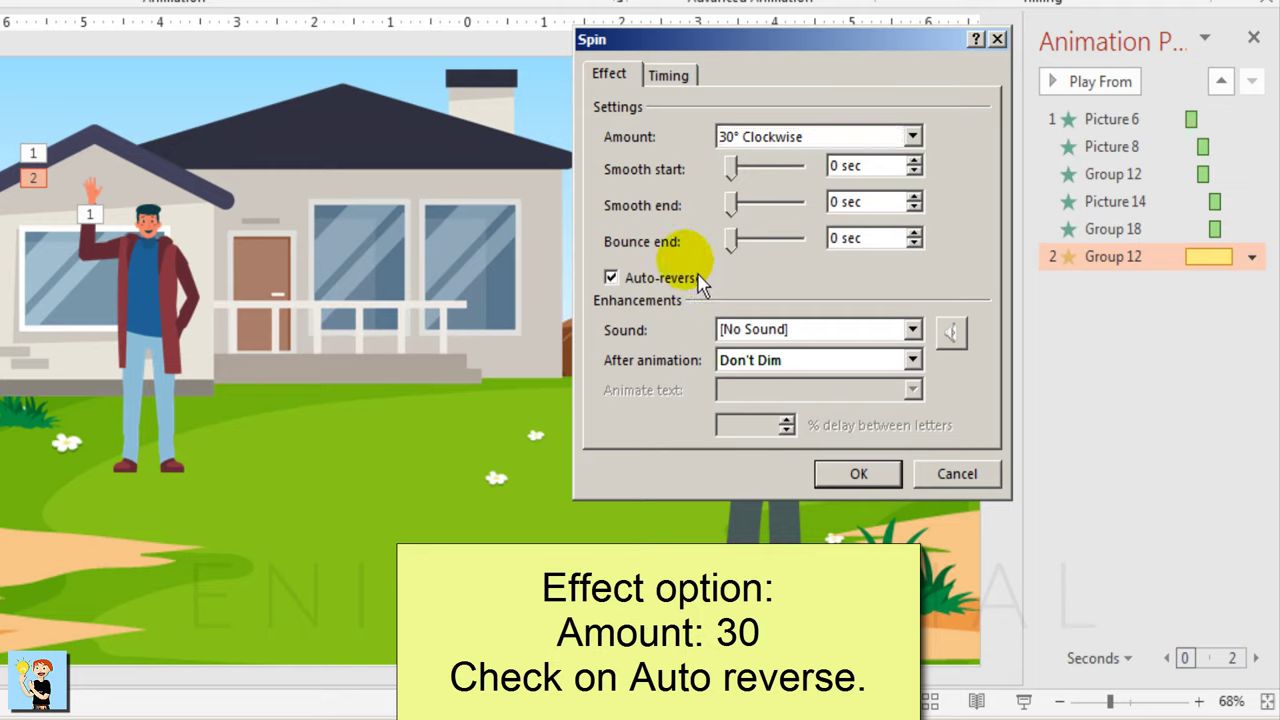
Step: Make the man's Spin last 1 second and repeat Until End of Slide
left_click(690, 80)
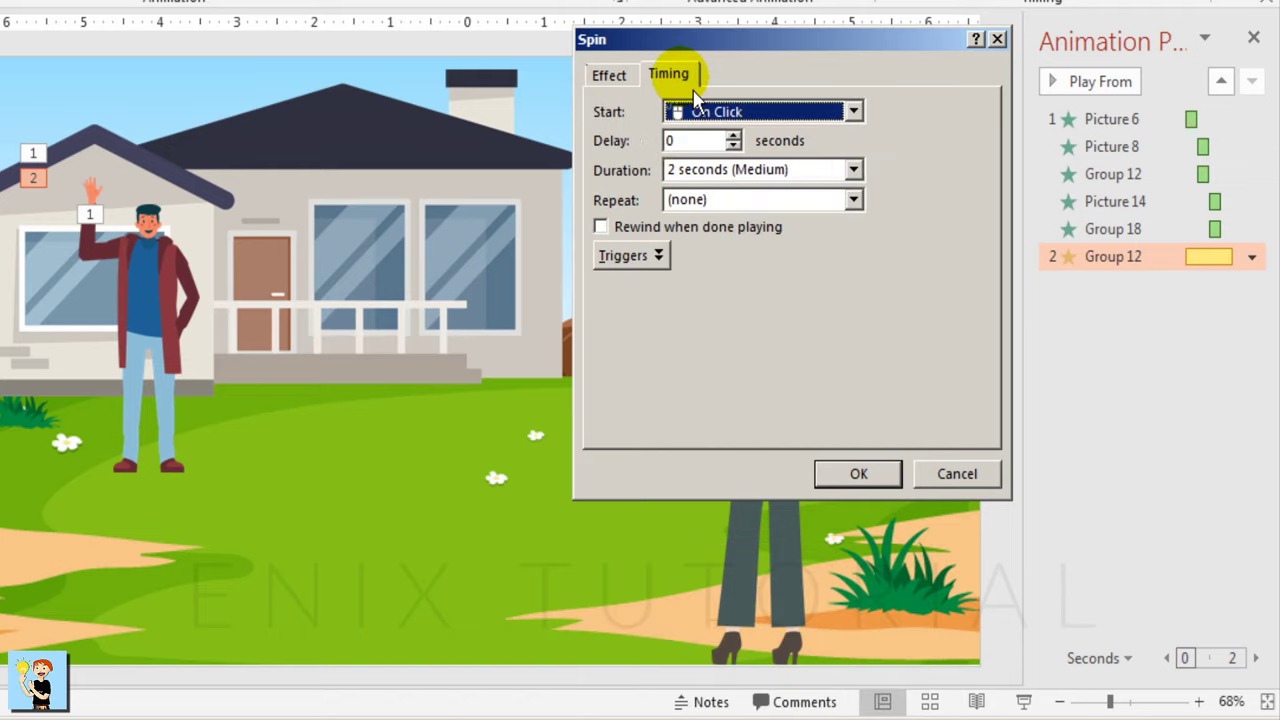
left_click(853, 169)
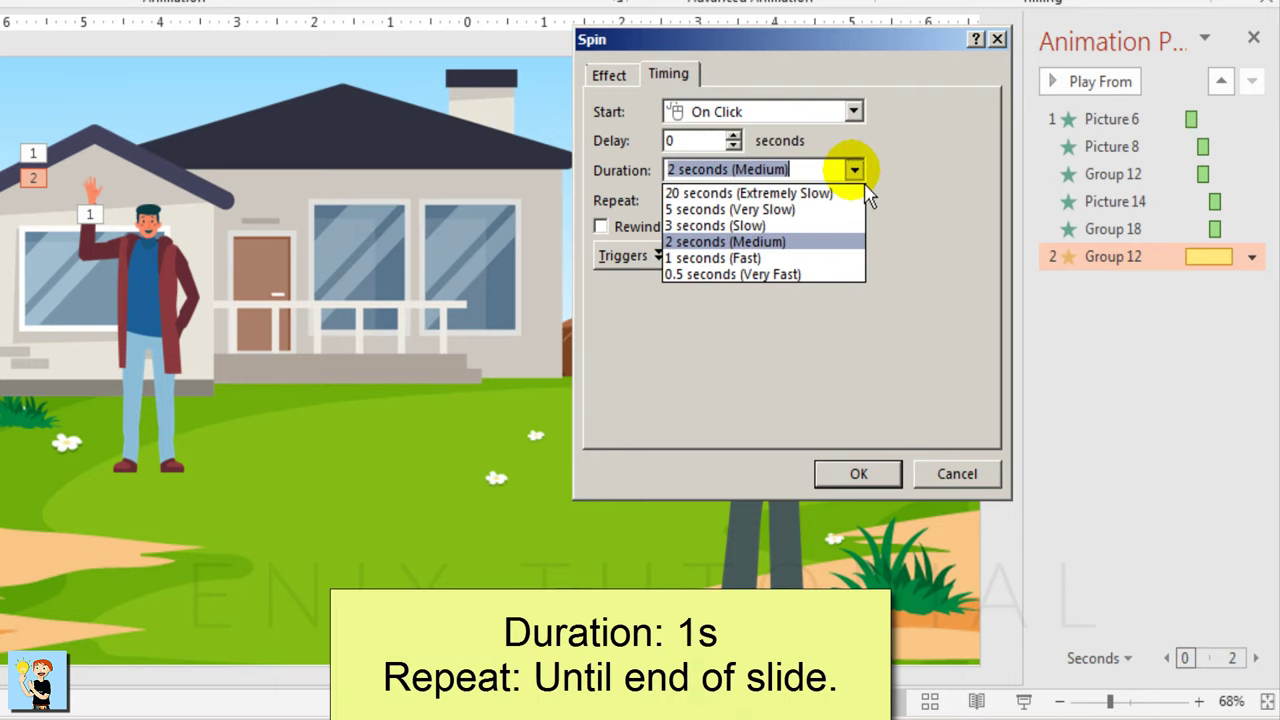
left_click(812, 258)
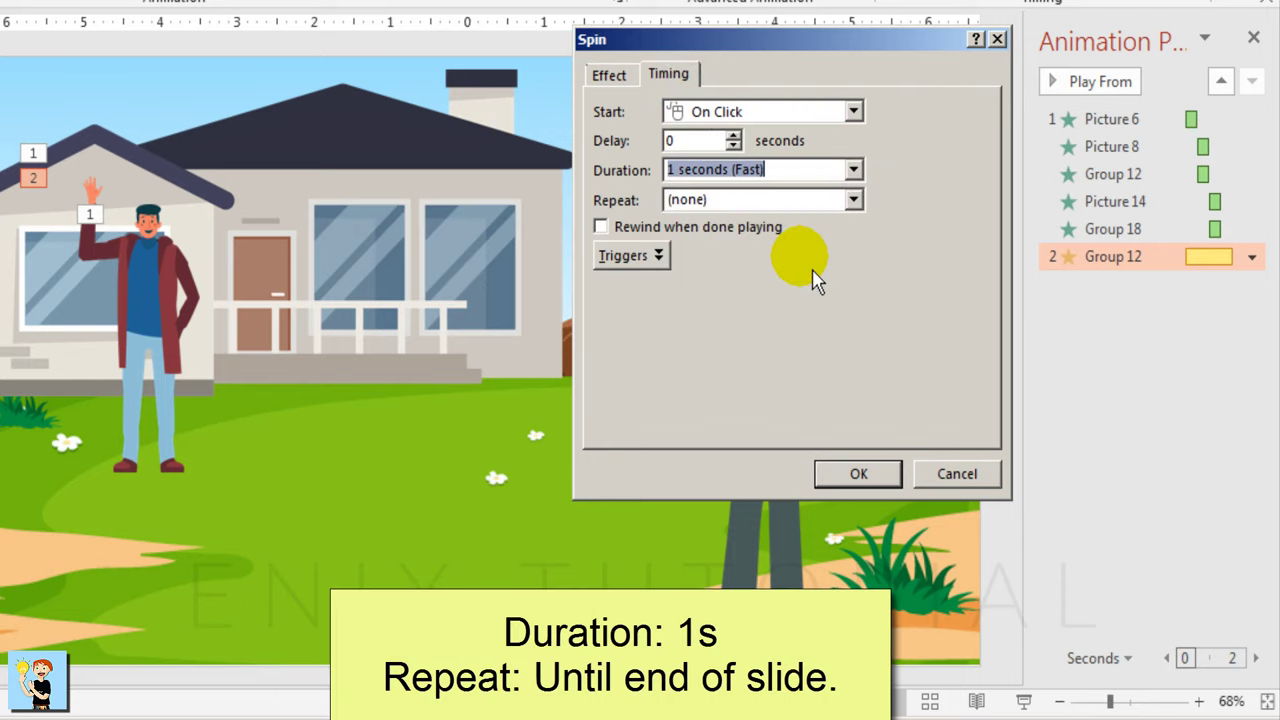
left_click(853, 200)
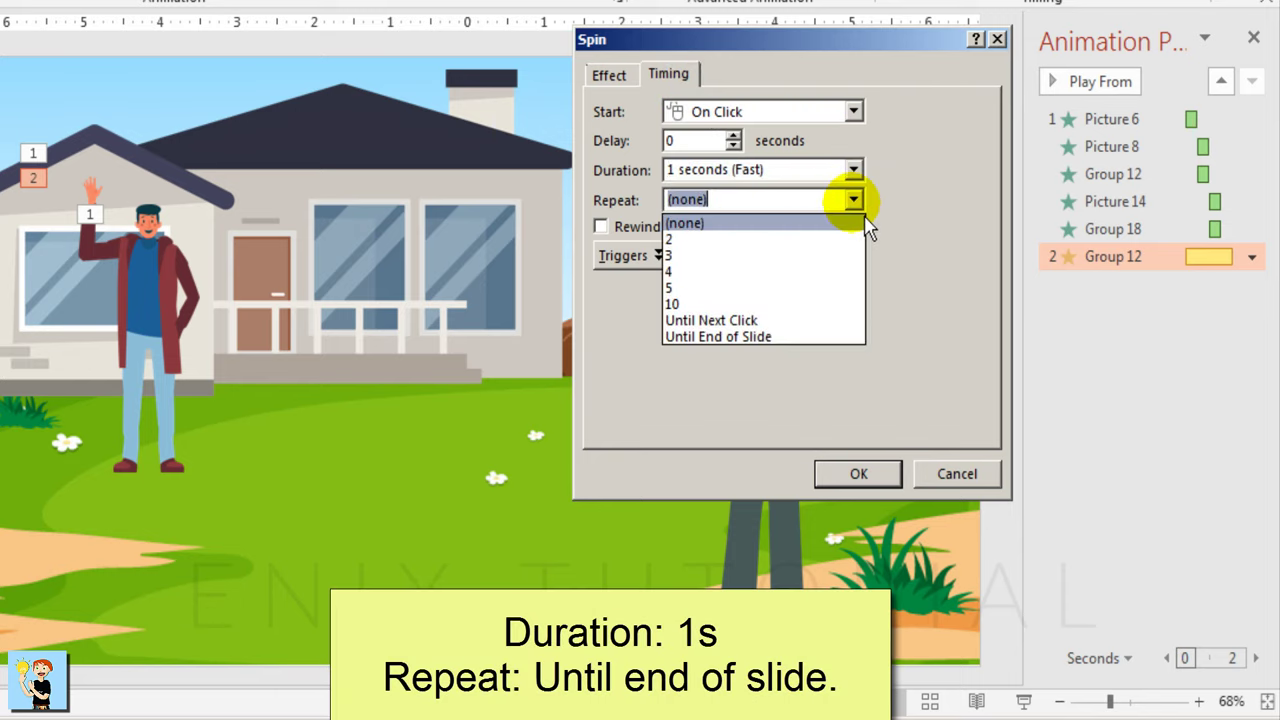
left_click(806, 340)
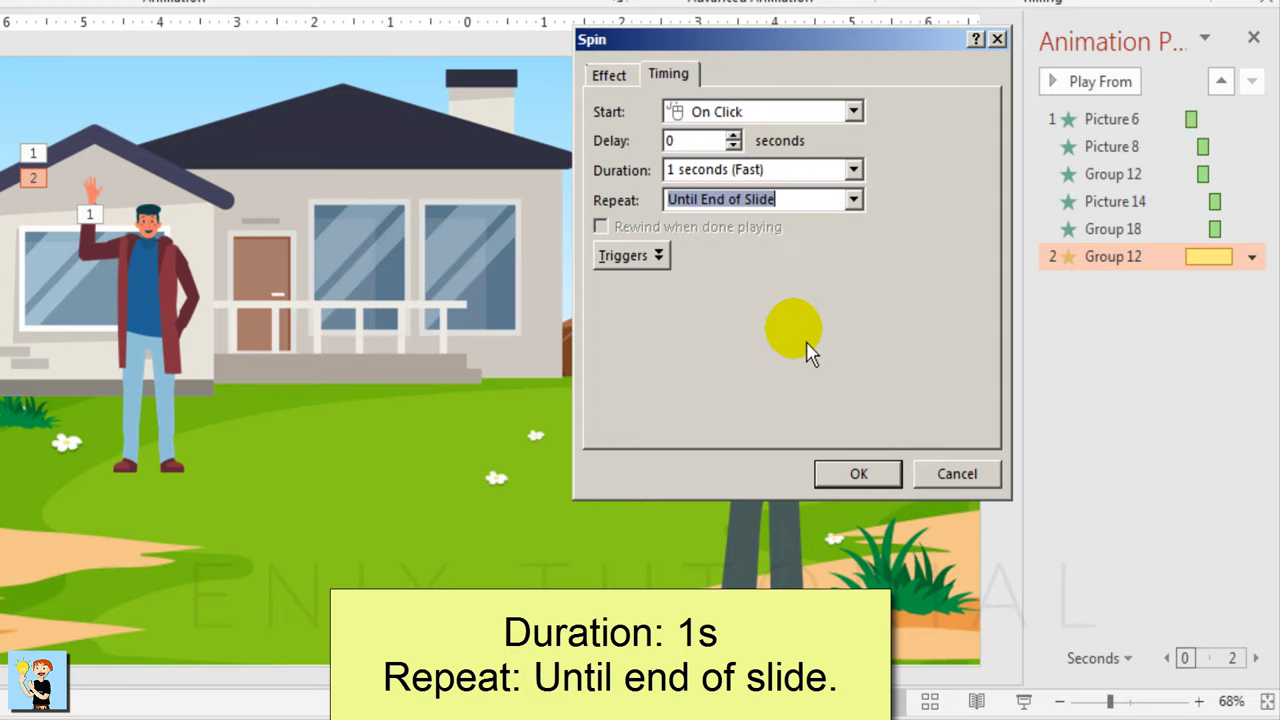
left_click(858, 474)
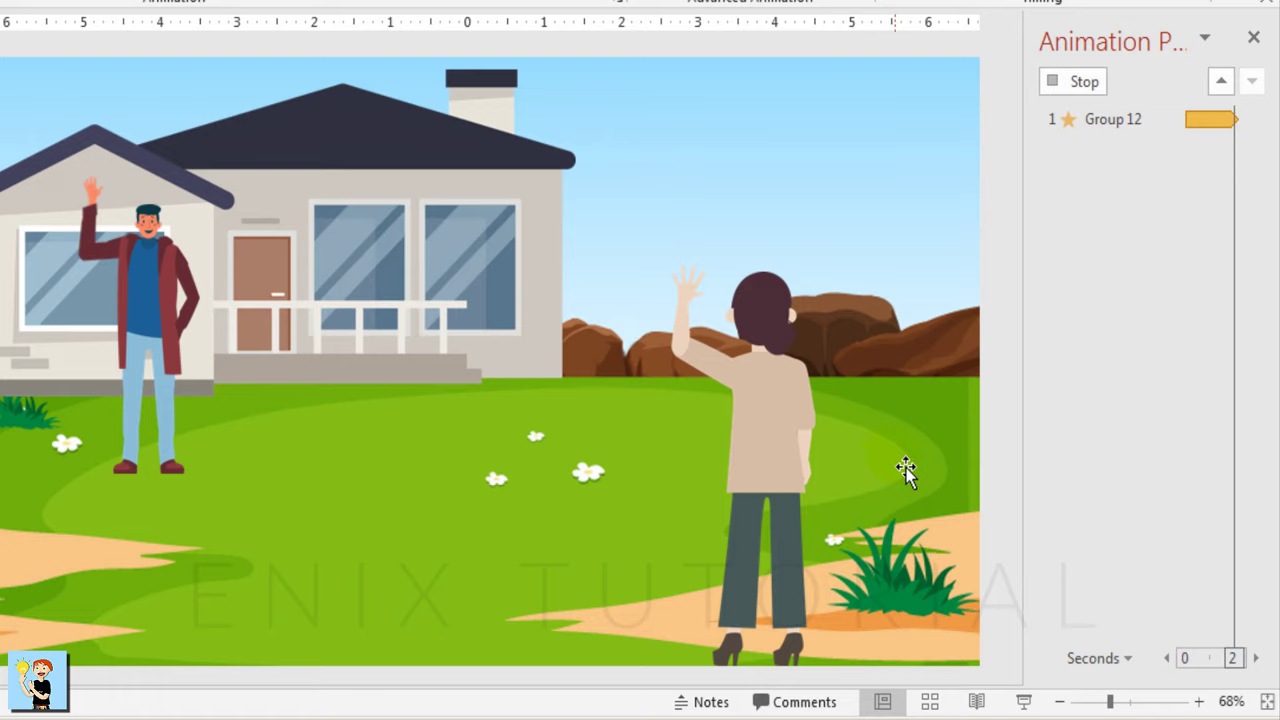
left_click(736, 404)
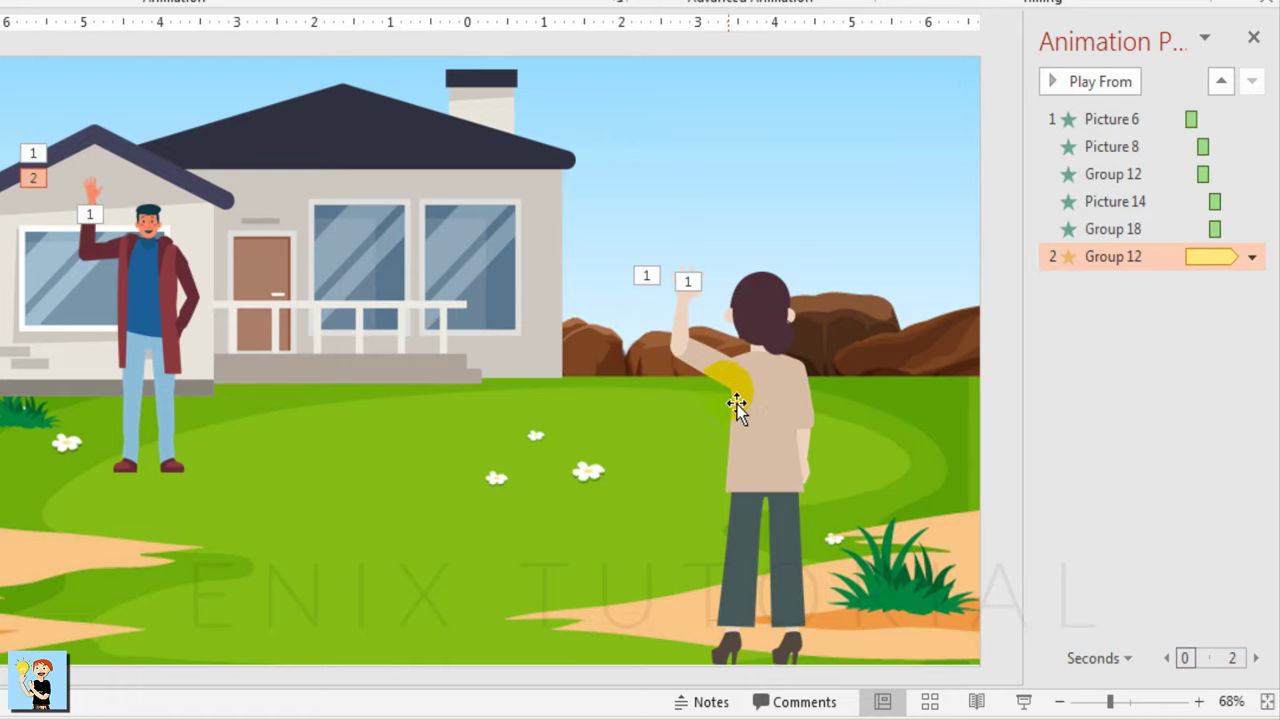
left_click(715, 372)
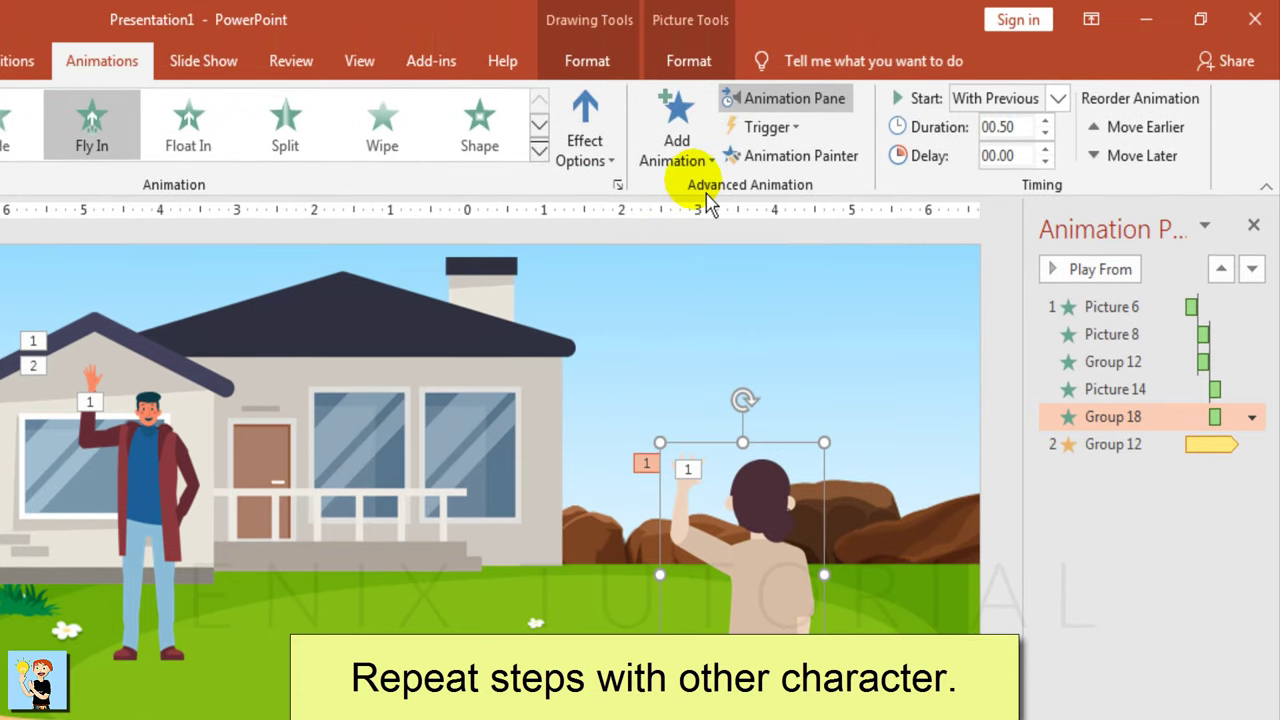
Step: Add a Spin emphasis animation to the woman's arm group (Group 18)
left_click(692, 162)
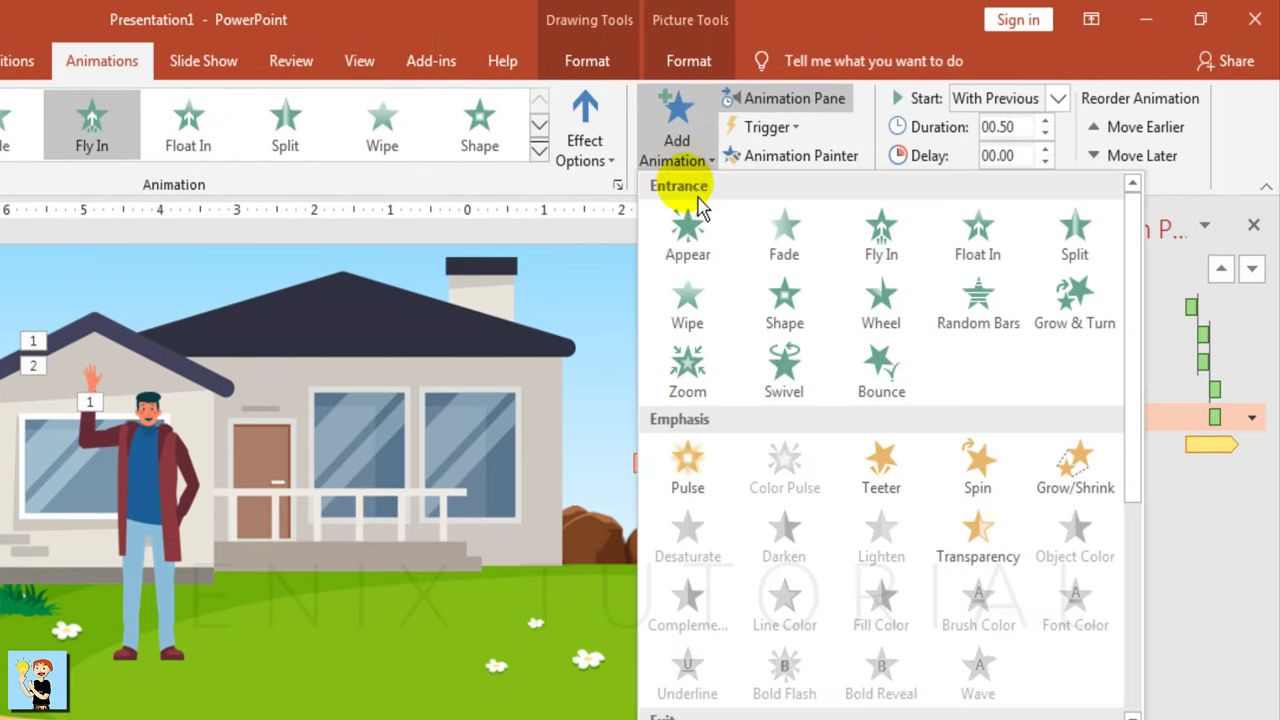
left_click(972, 497)
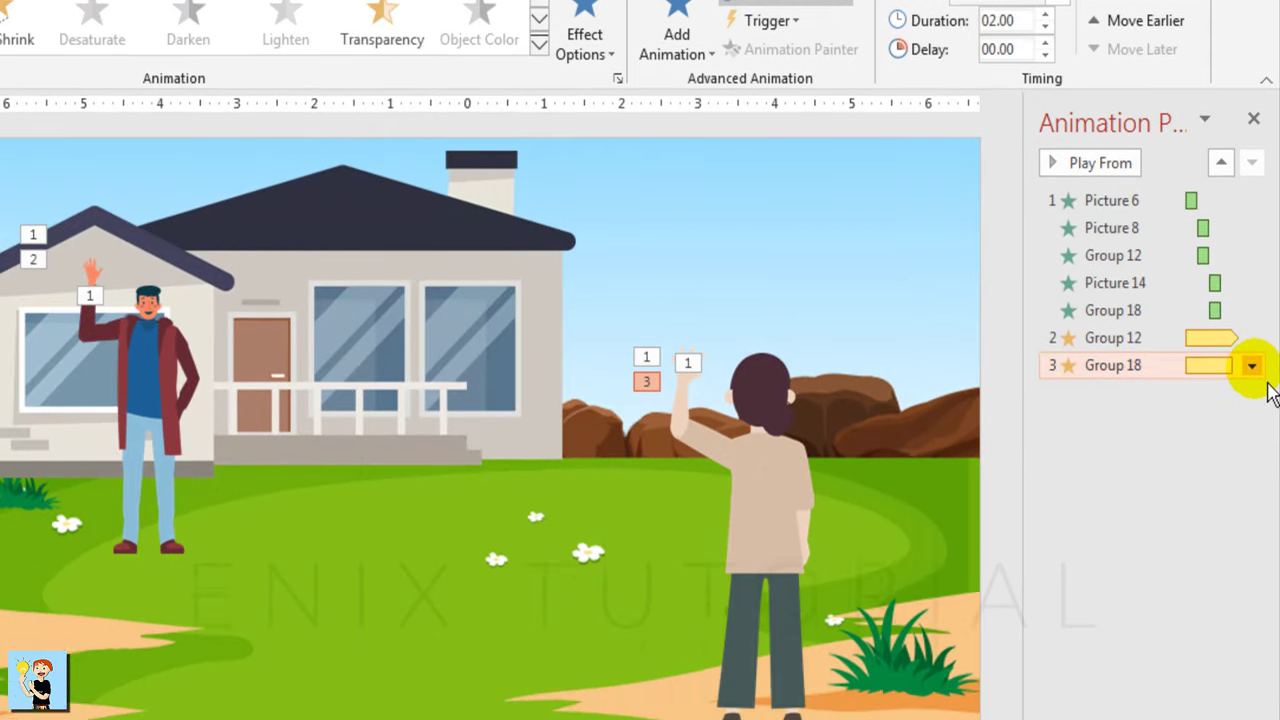
left_click(1251, 472)
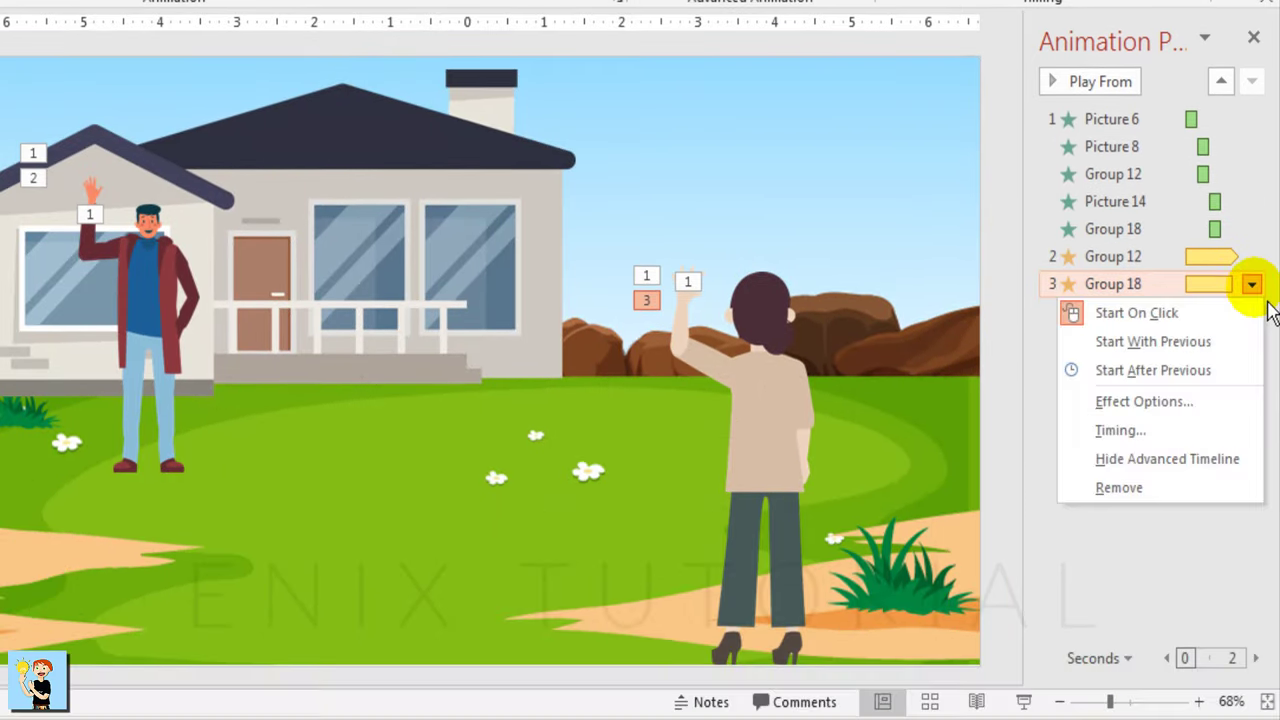
Step: Set the Spin amount for the woman's arm to a custom 30° clockwise
left_click(1231, 412)
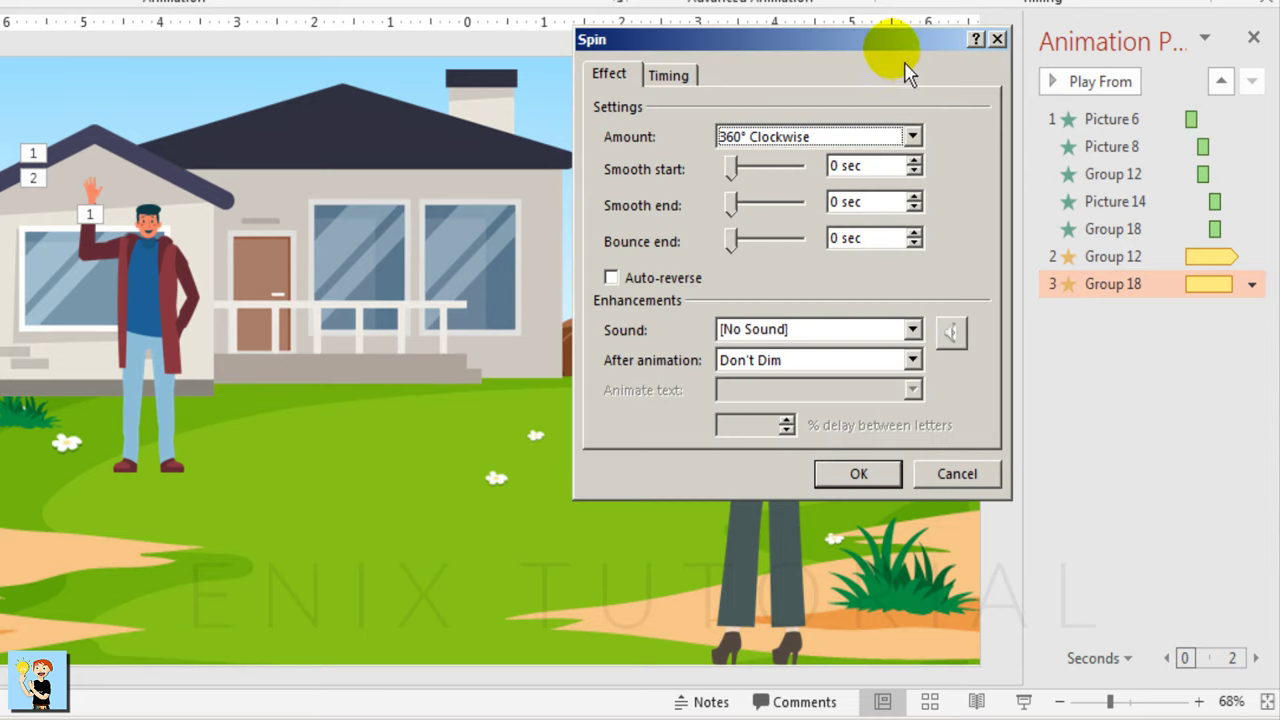
left_click_drag(905, 45, 480, 45)
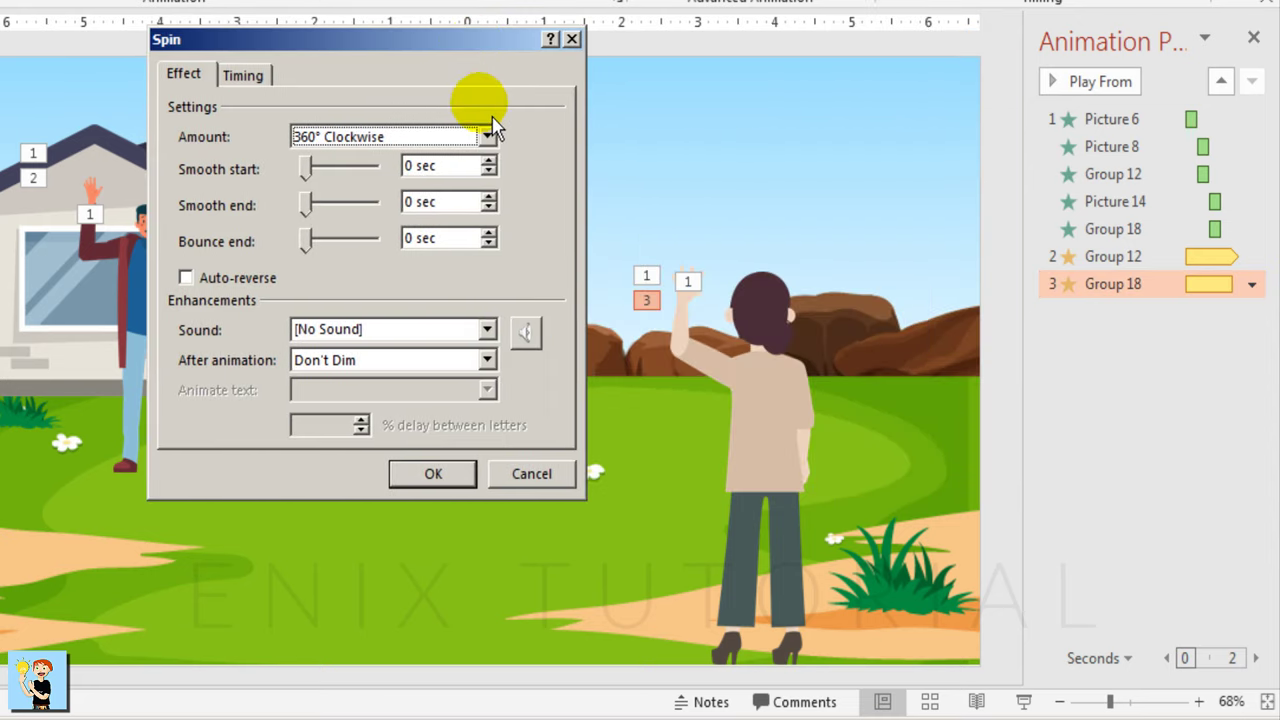
left_click(489, 137)
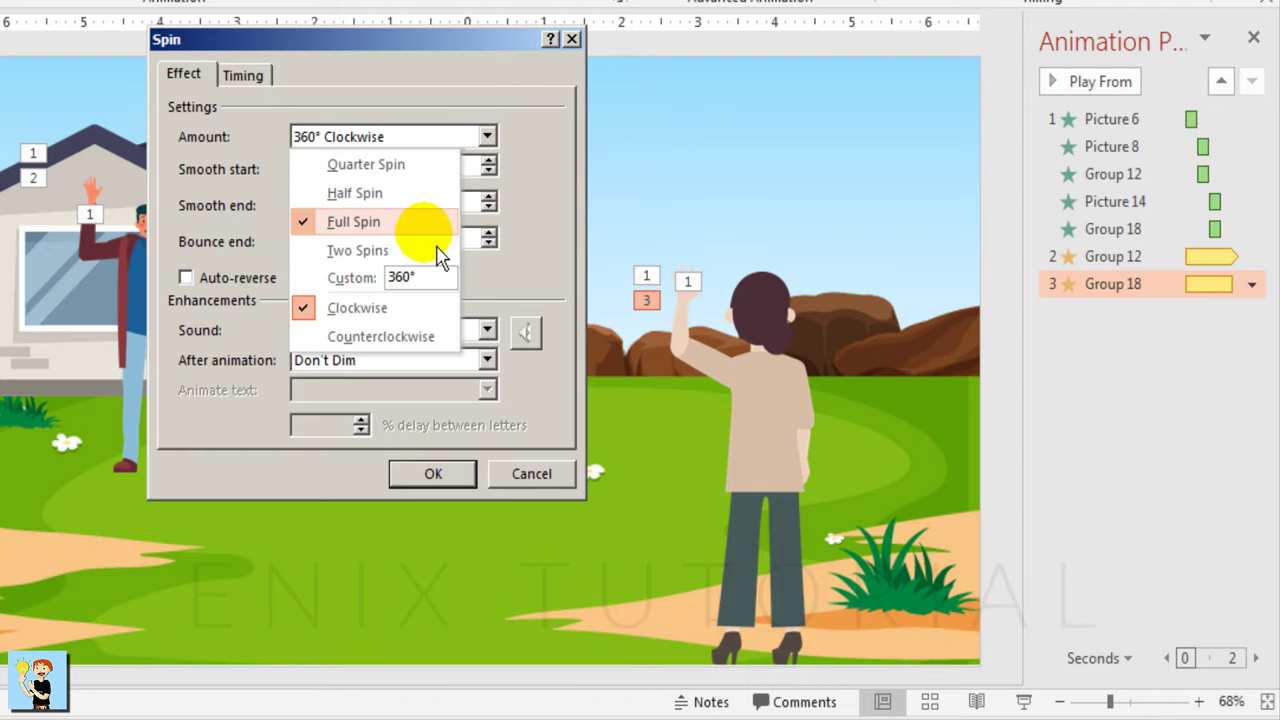
left_click(390, 292)
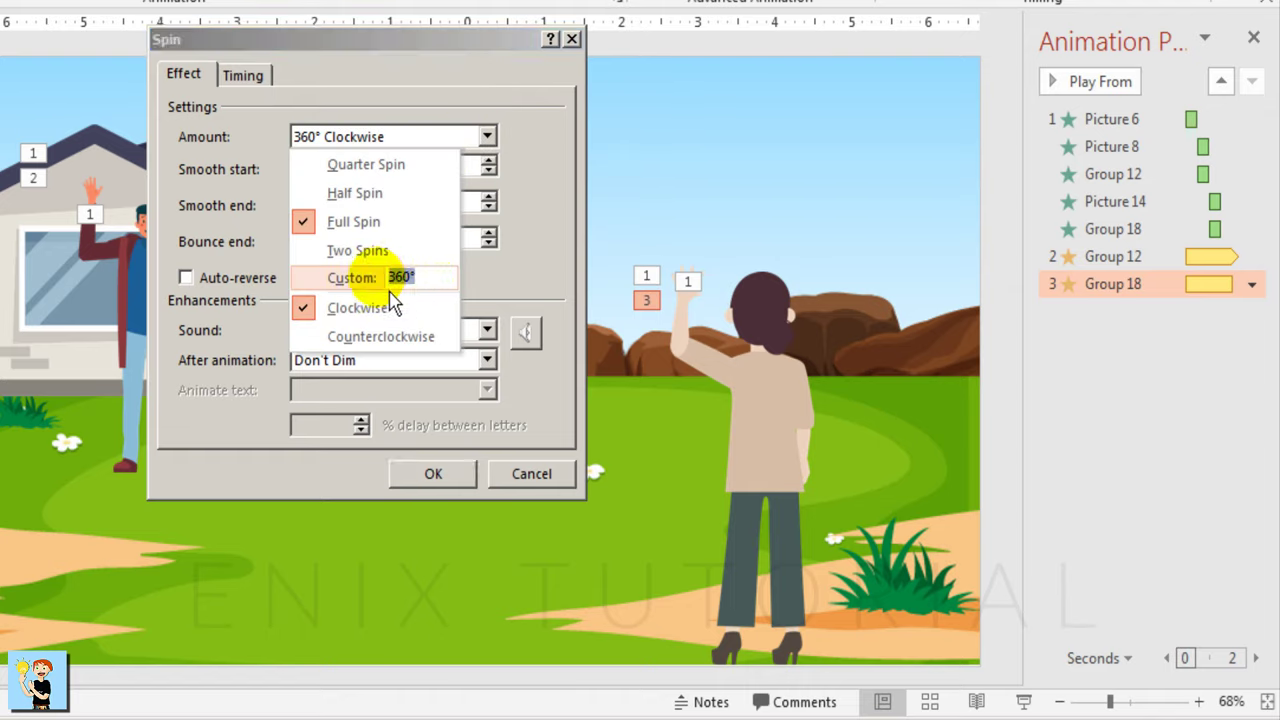
type("30")
key("Return")
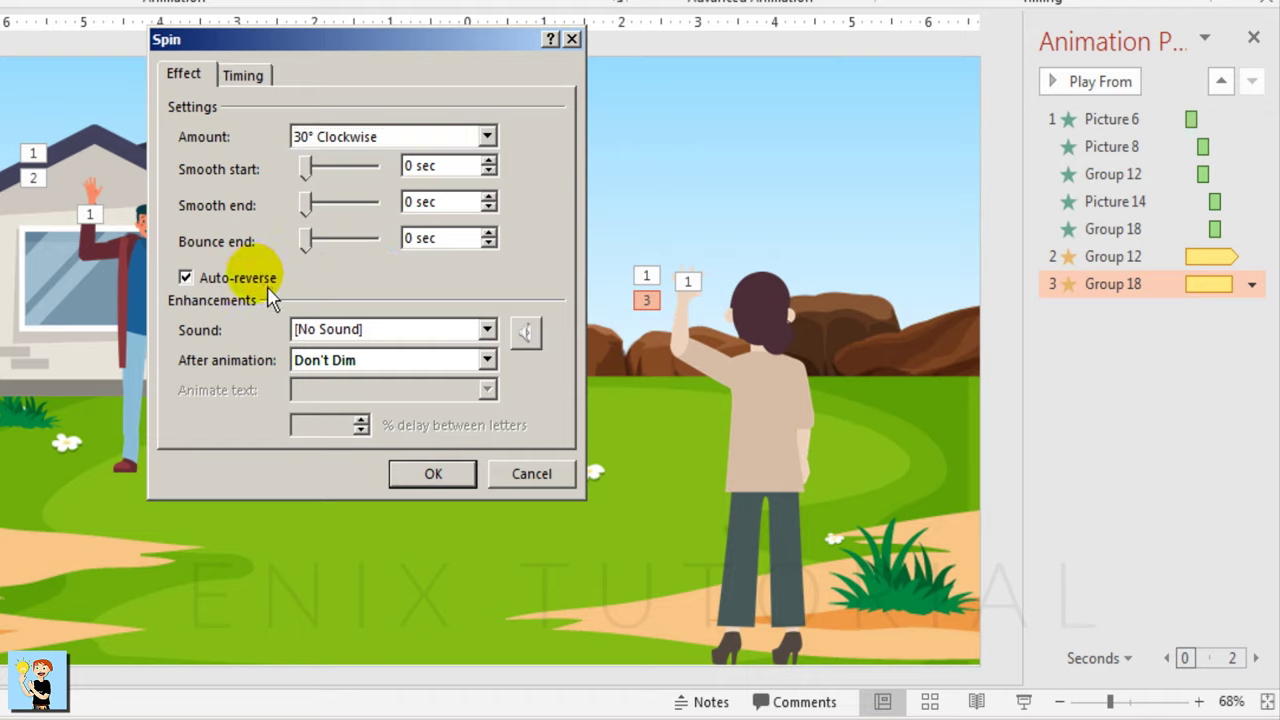
Step: Make the woman's Spin last 1 second and repeat Until End of Slide
left_click(245, 77)
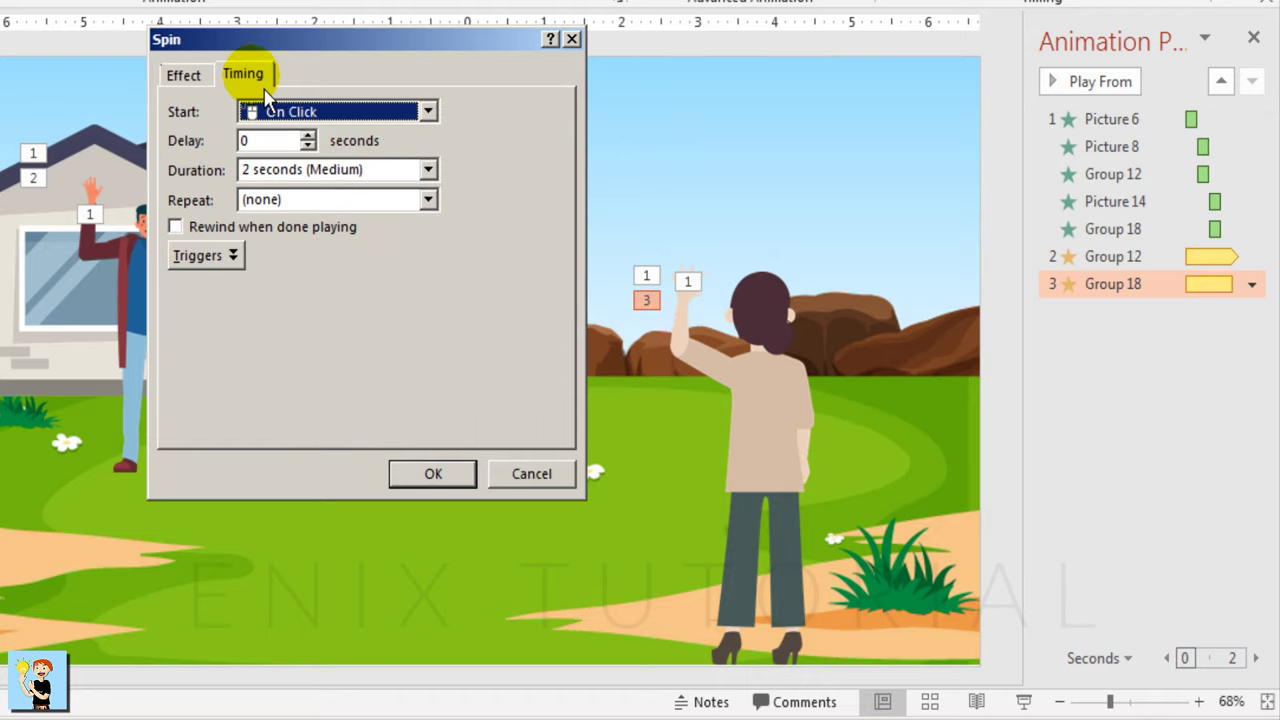
left_click(429, 171)
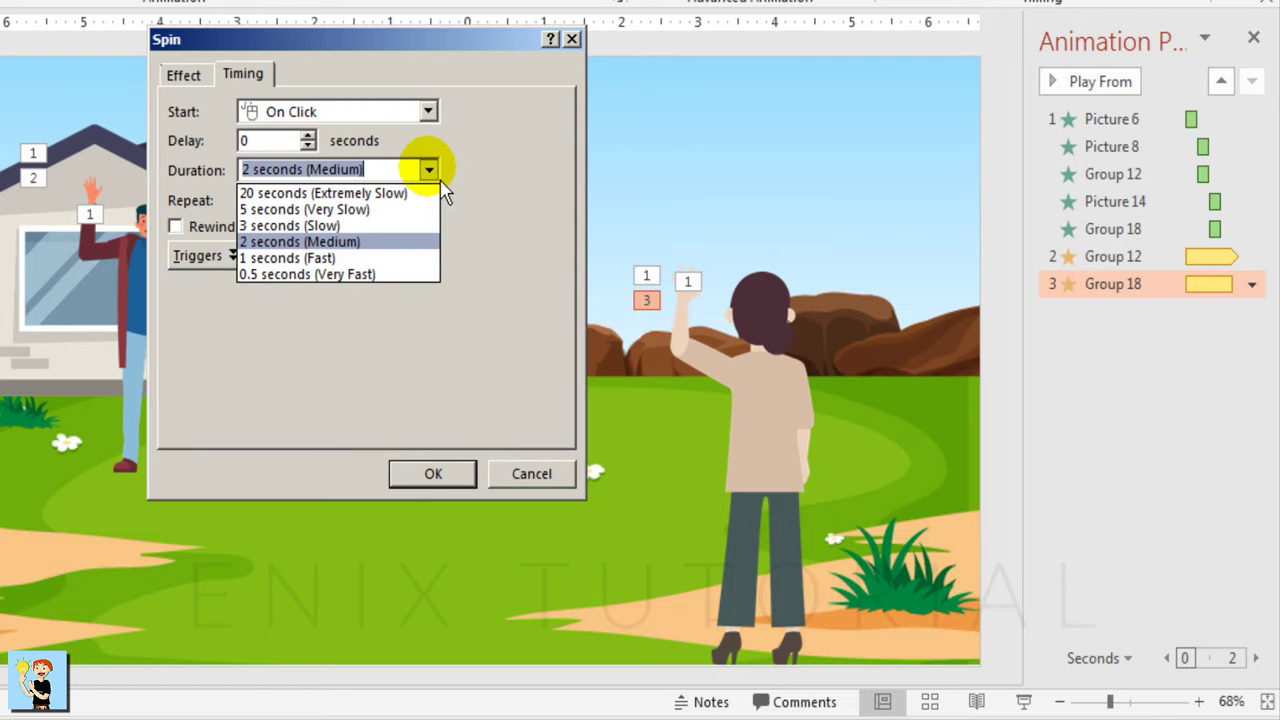
left_click(396, 262)
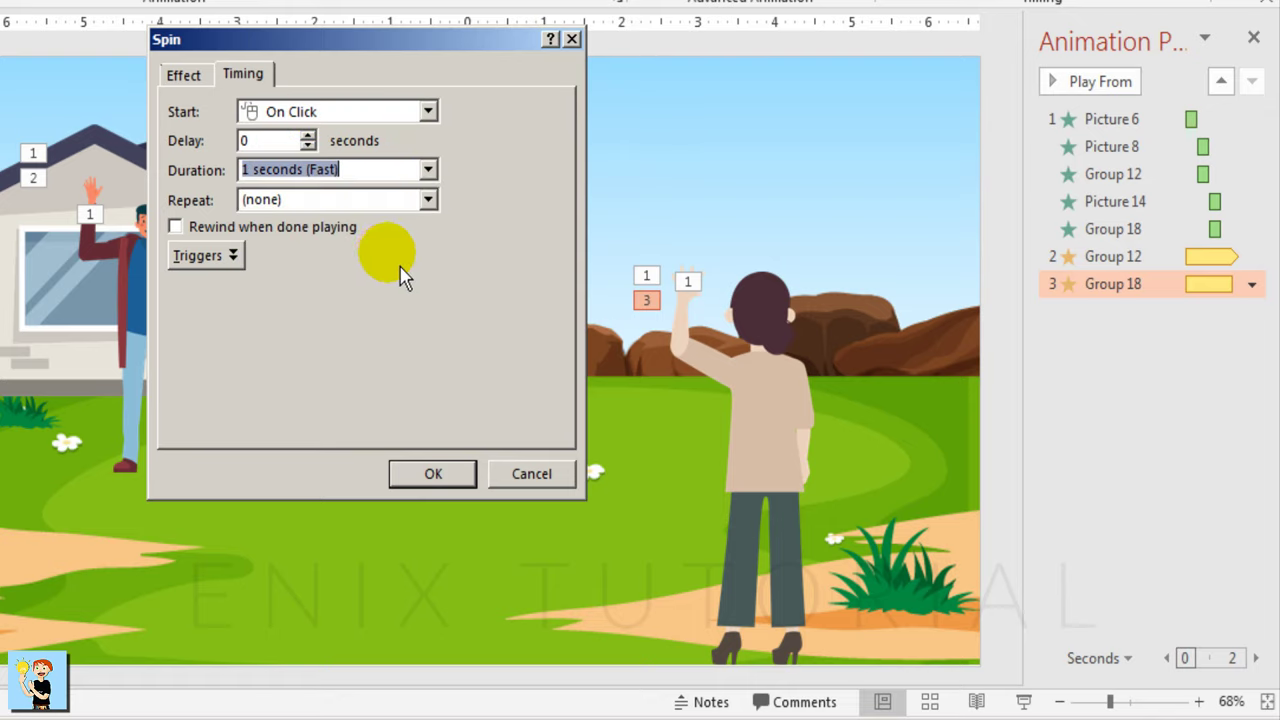
left_click(428, 199)
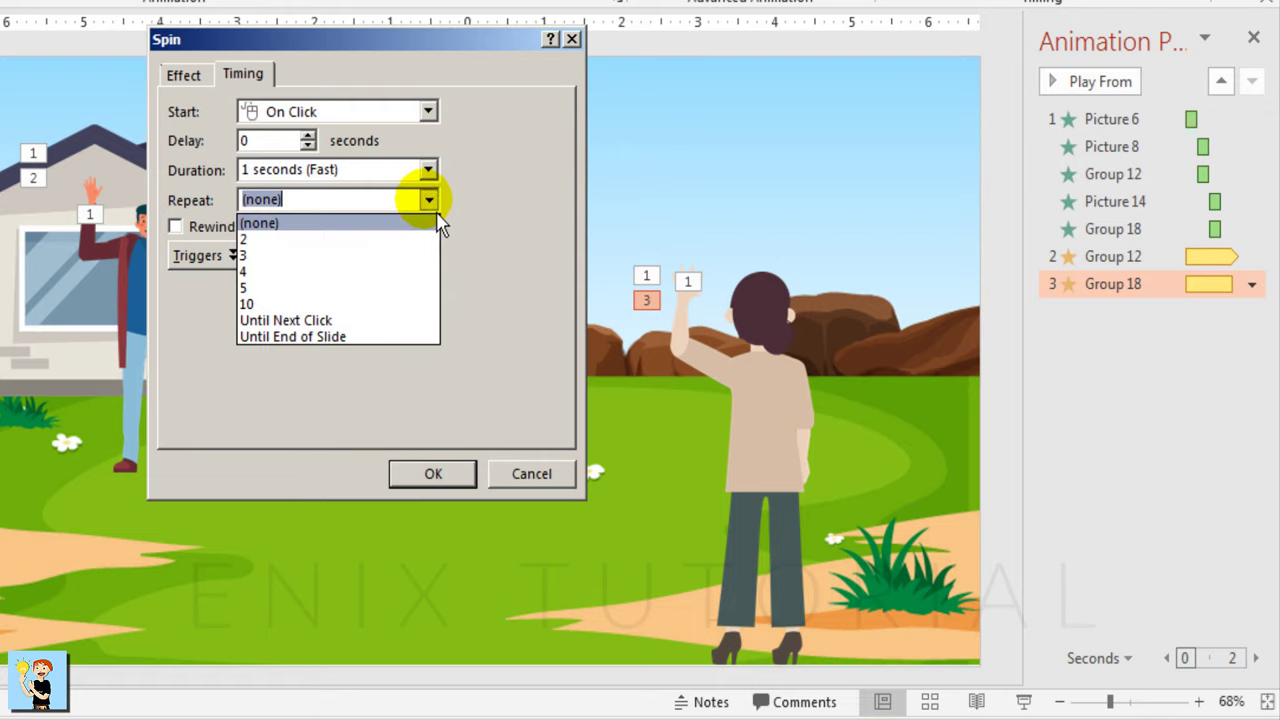
left_click(388, 340)
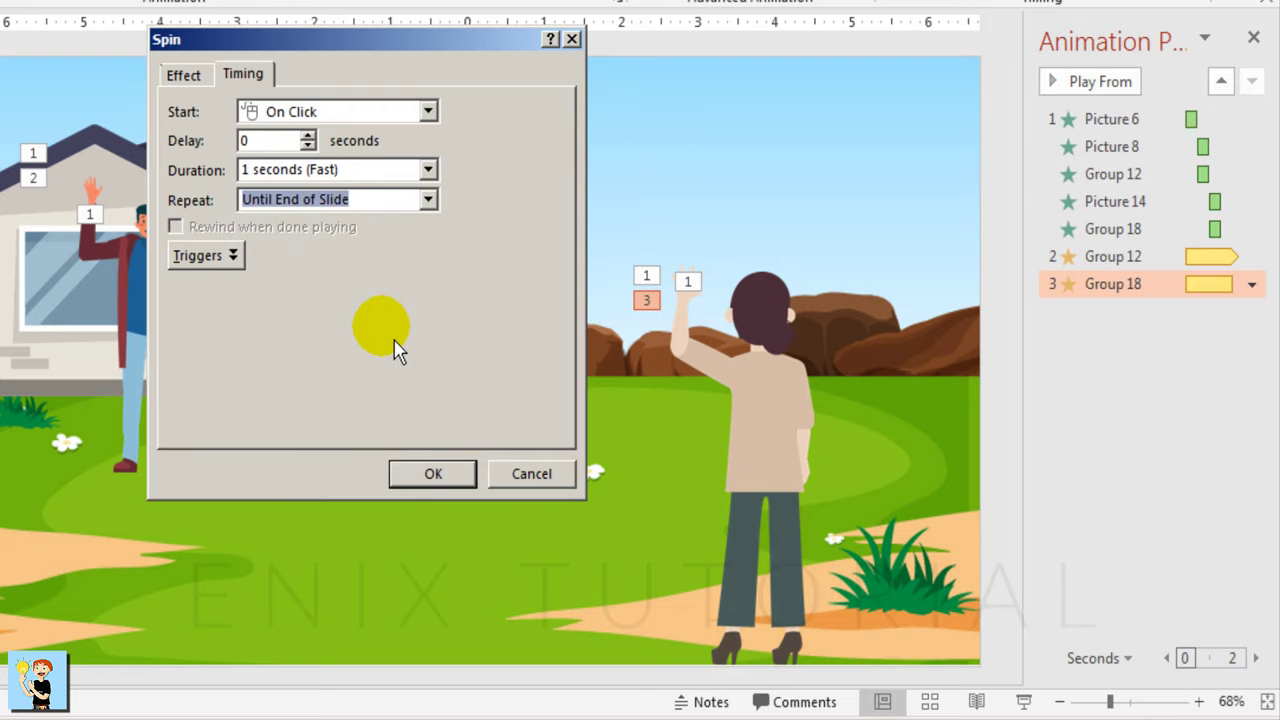
left_click(434, 482)
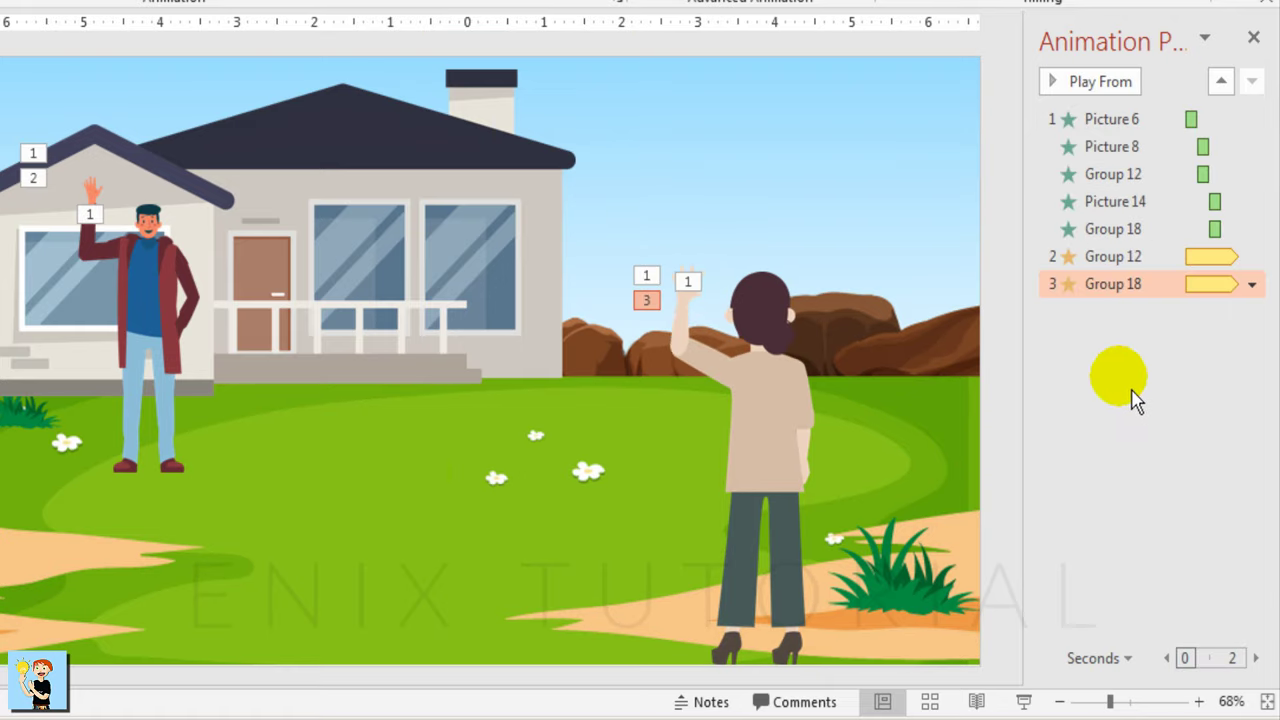
Step: Set Group 12's Spin to start After Previous and Group 18's Spin With Previous
left_click(1266, 264)
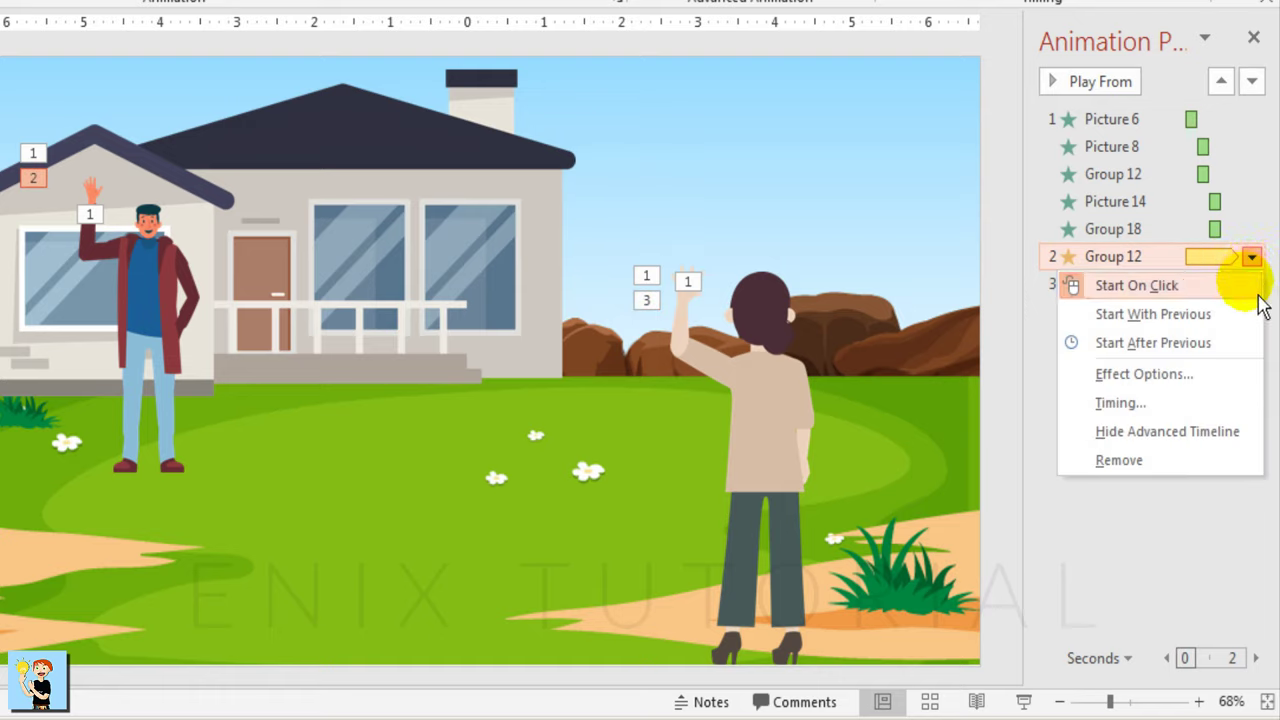
left_click(1185, 345)
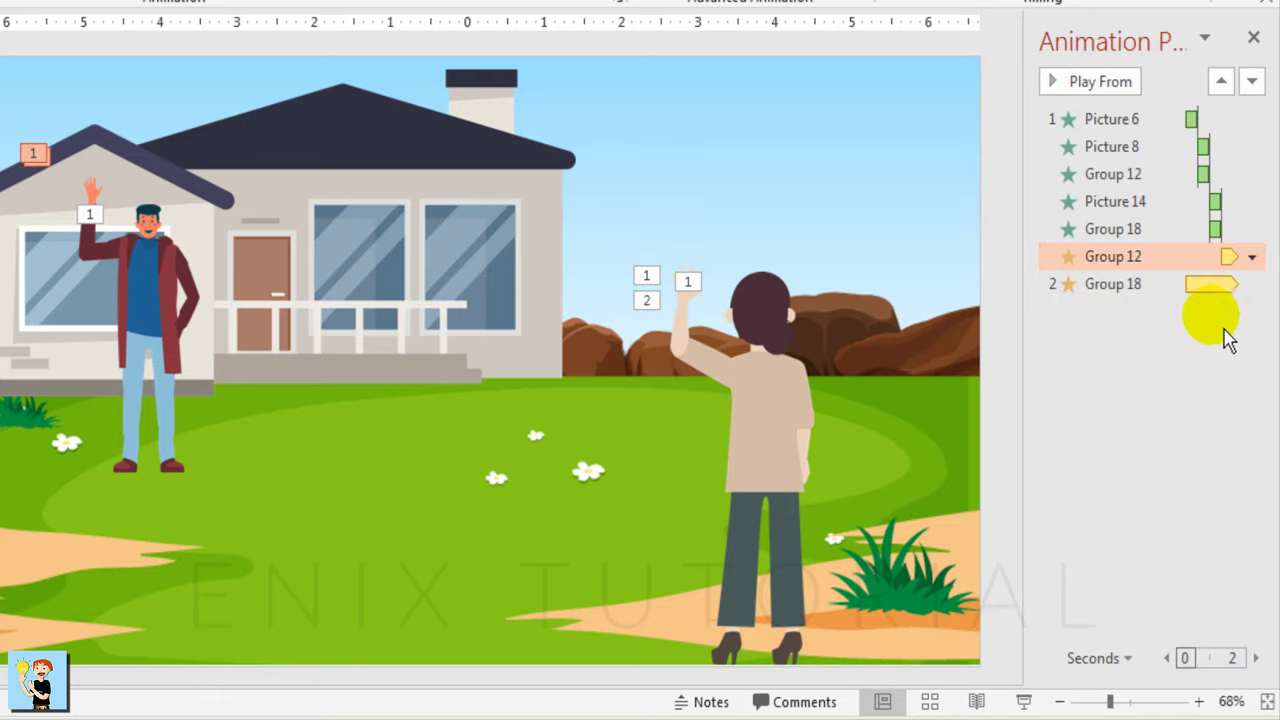
left_click(1250, 290)
left_click(1252, 286)
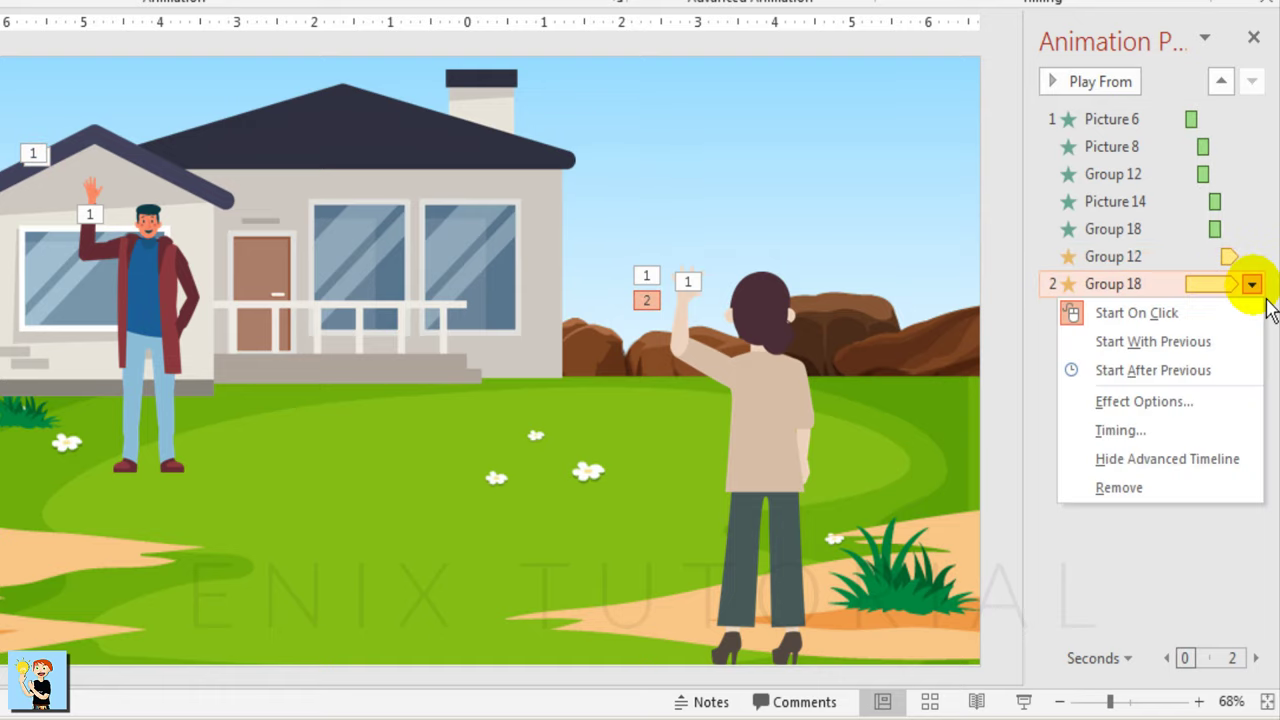
left_click(1228, 348)
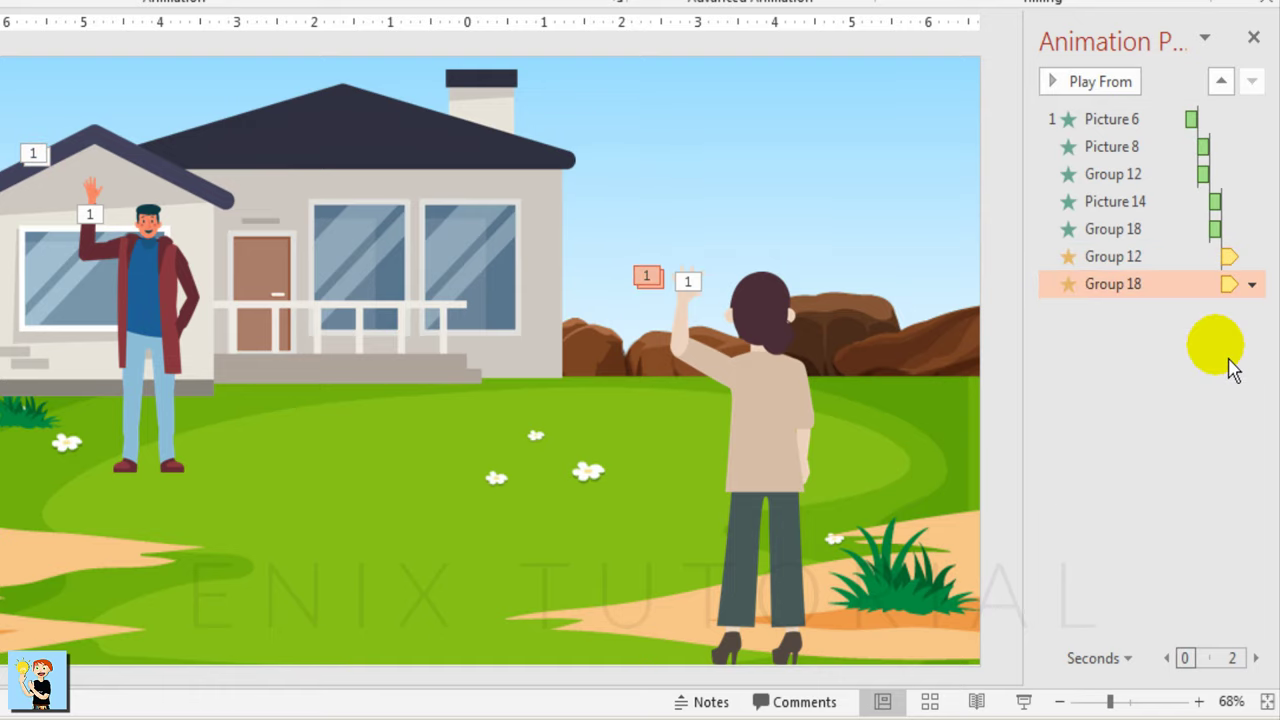
Step: Preview the animations from the first one, then run and exit the slide show
left_click(1140, 122)
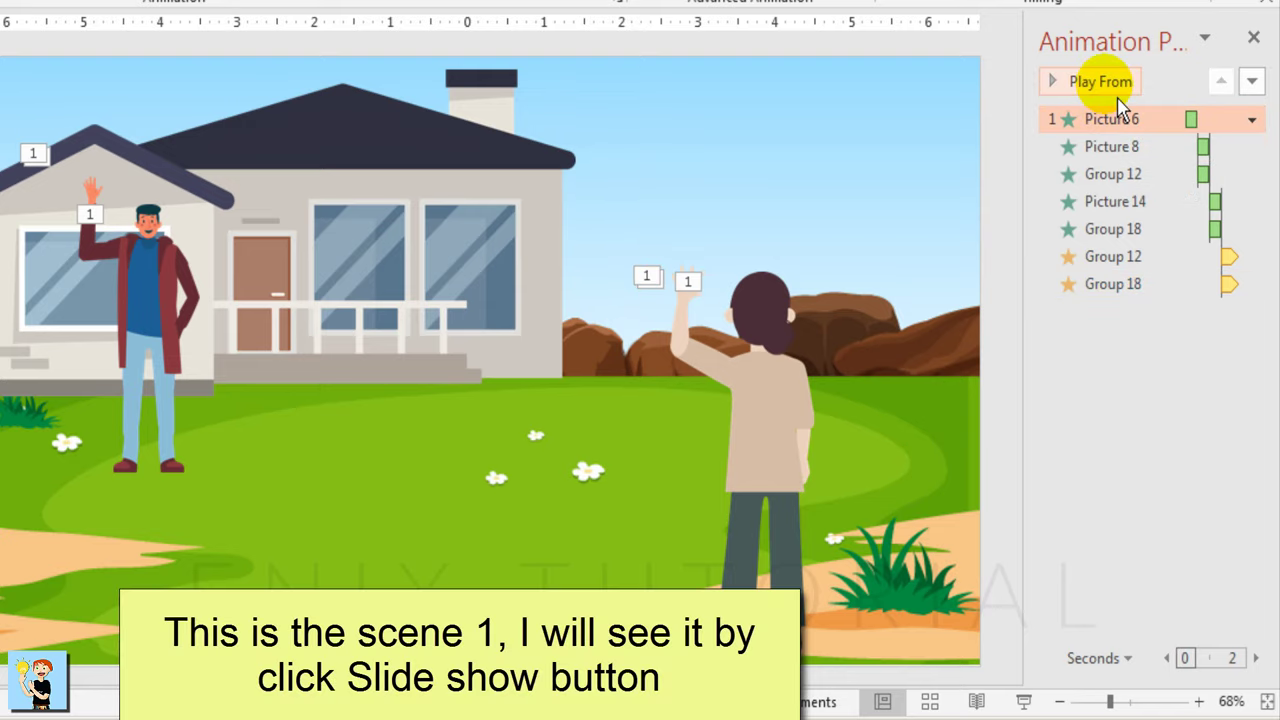
left_click(1115, 90)
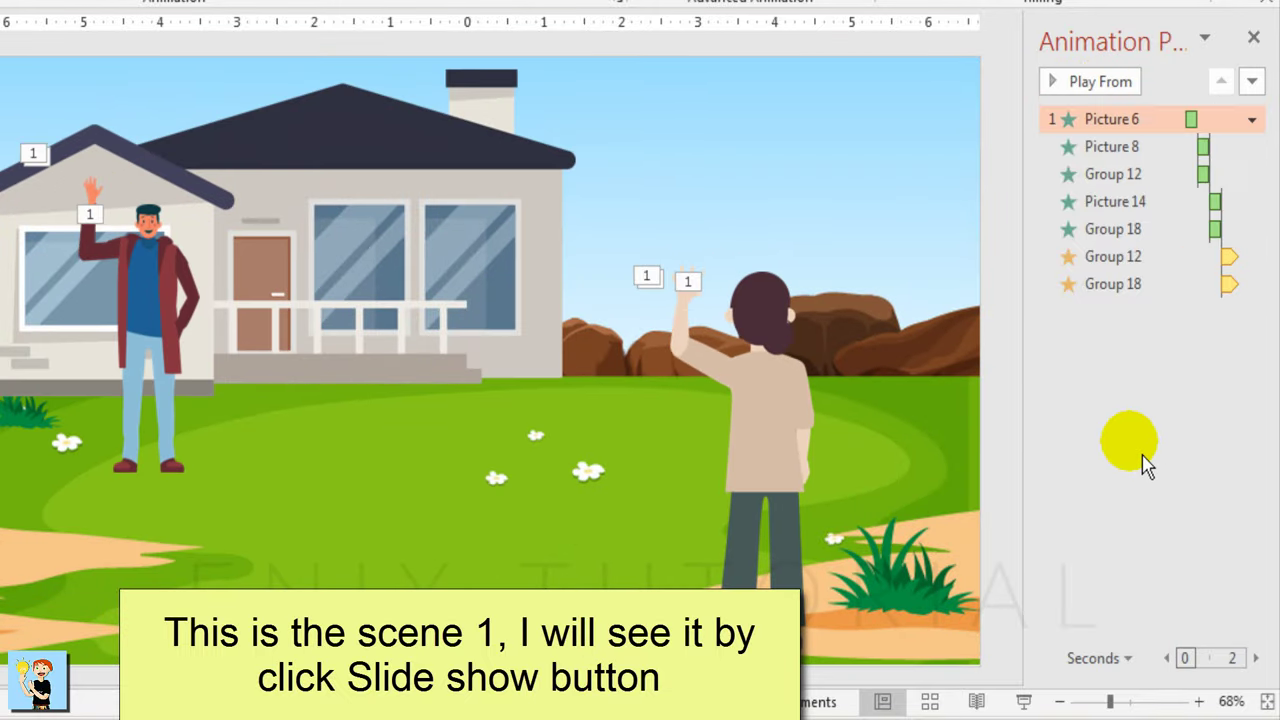
left_click(1024, 702)
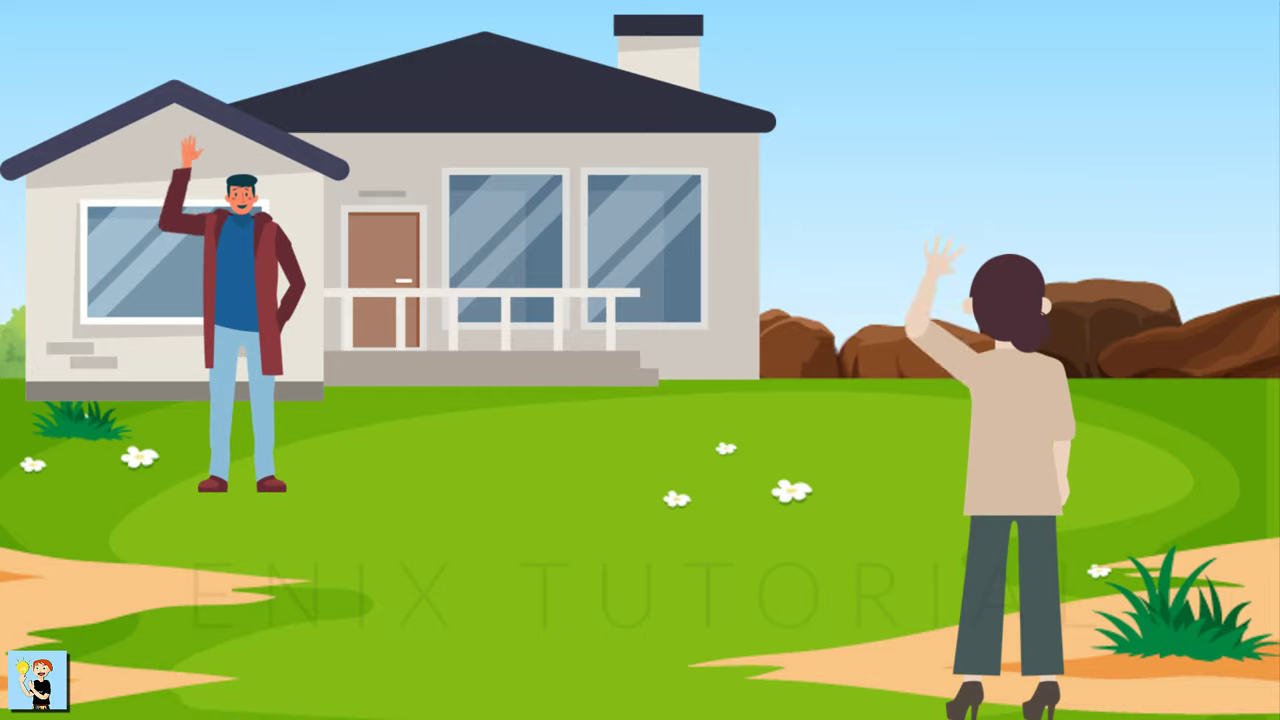
key("Escape")
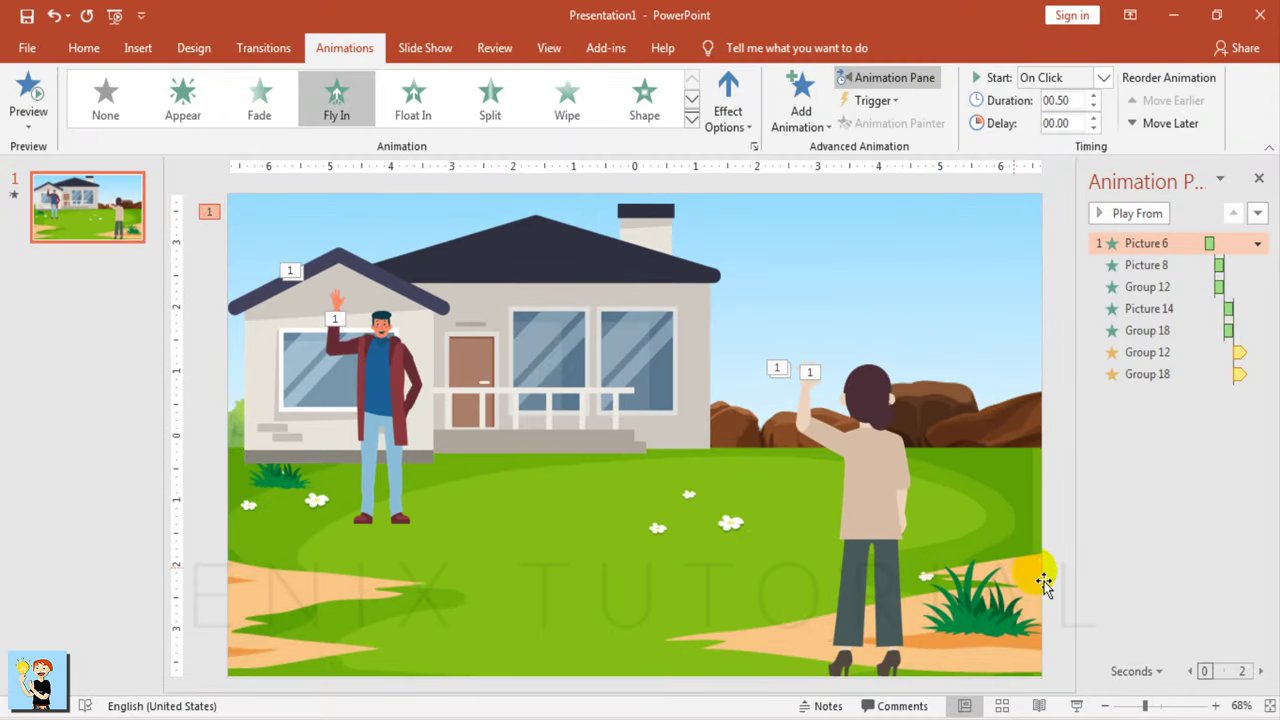
Step: Duplicate slide 1 to create slide 2
left_click(1125, 605)
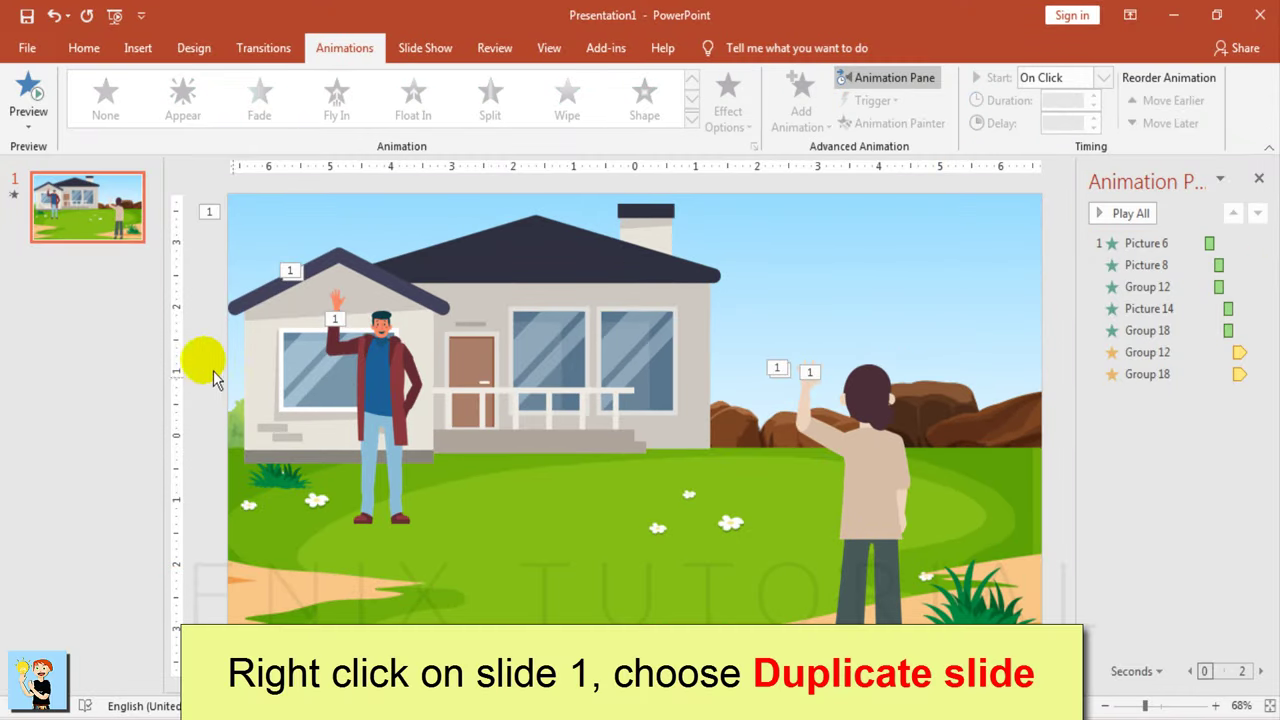
right_click(97, 232)
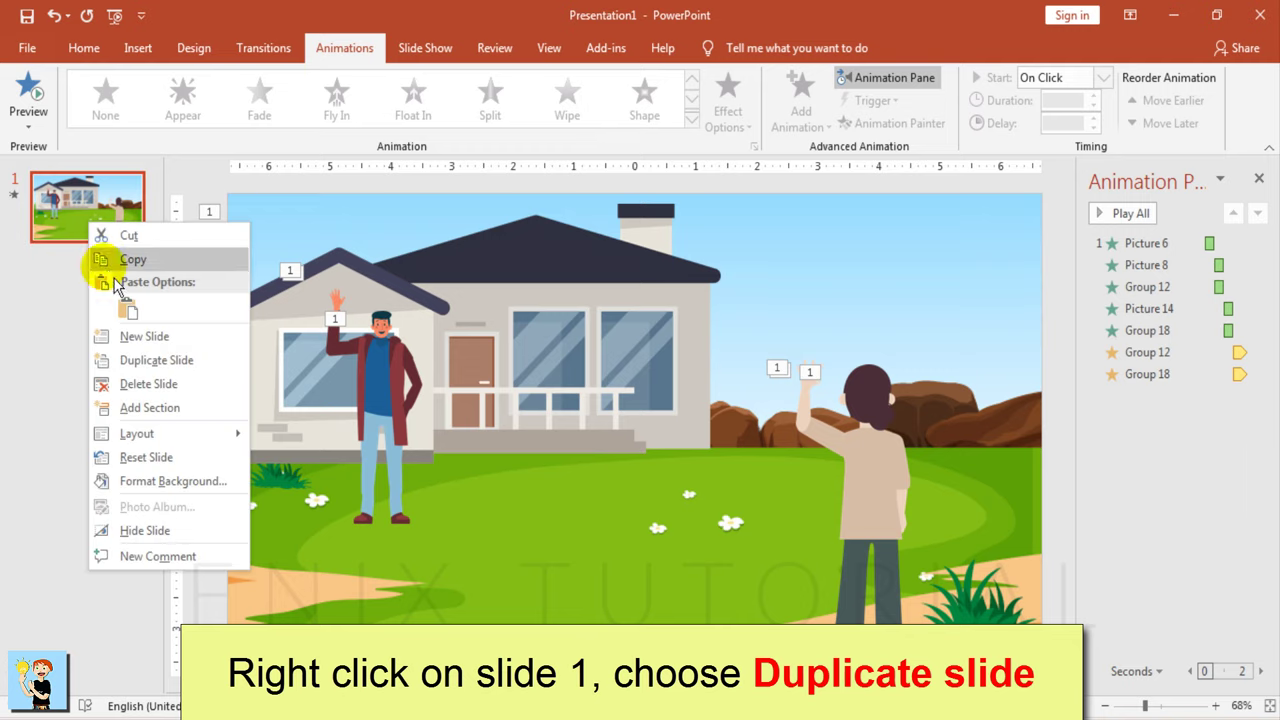
left_click(158, 366)
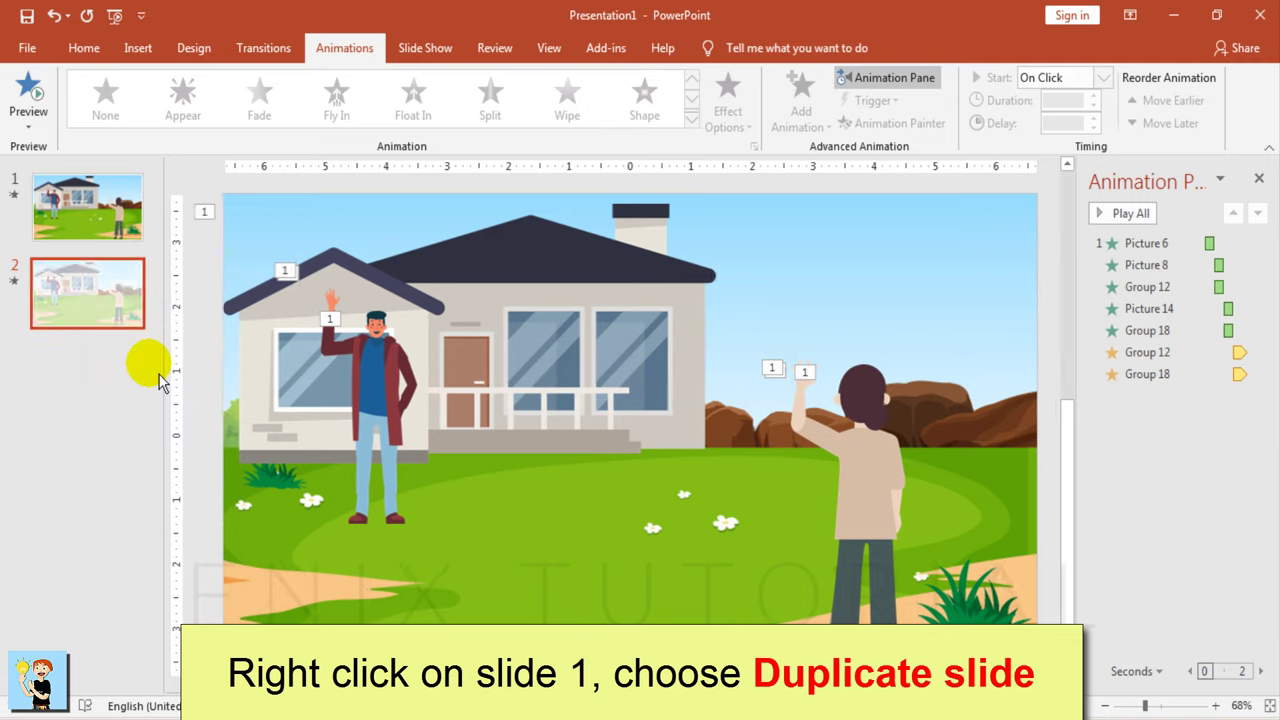
Step: Remove every animation on slide 2, from Picture 6 through Group 18
left_click(1105, 706)
left_click(1105, 706)
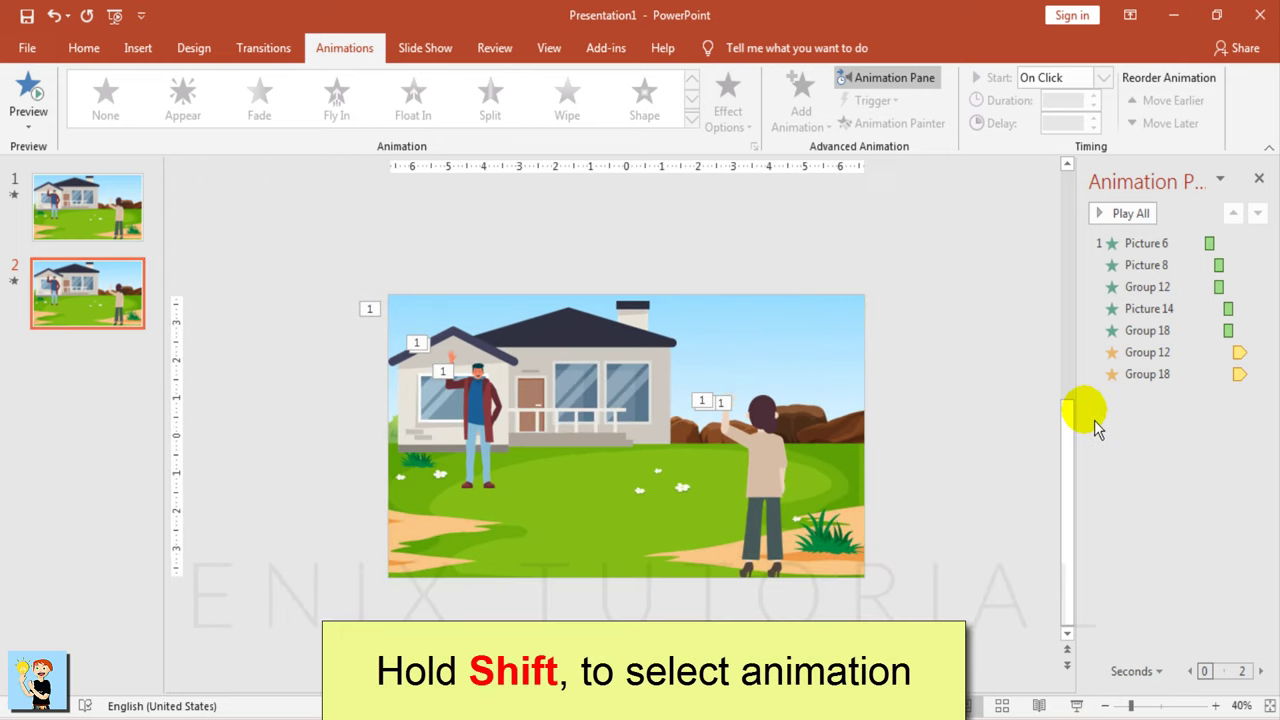
left_click(1178, 247)
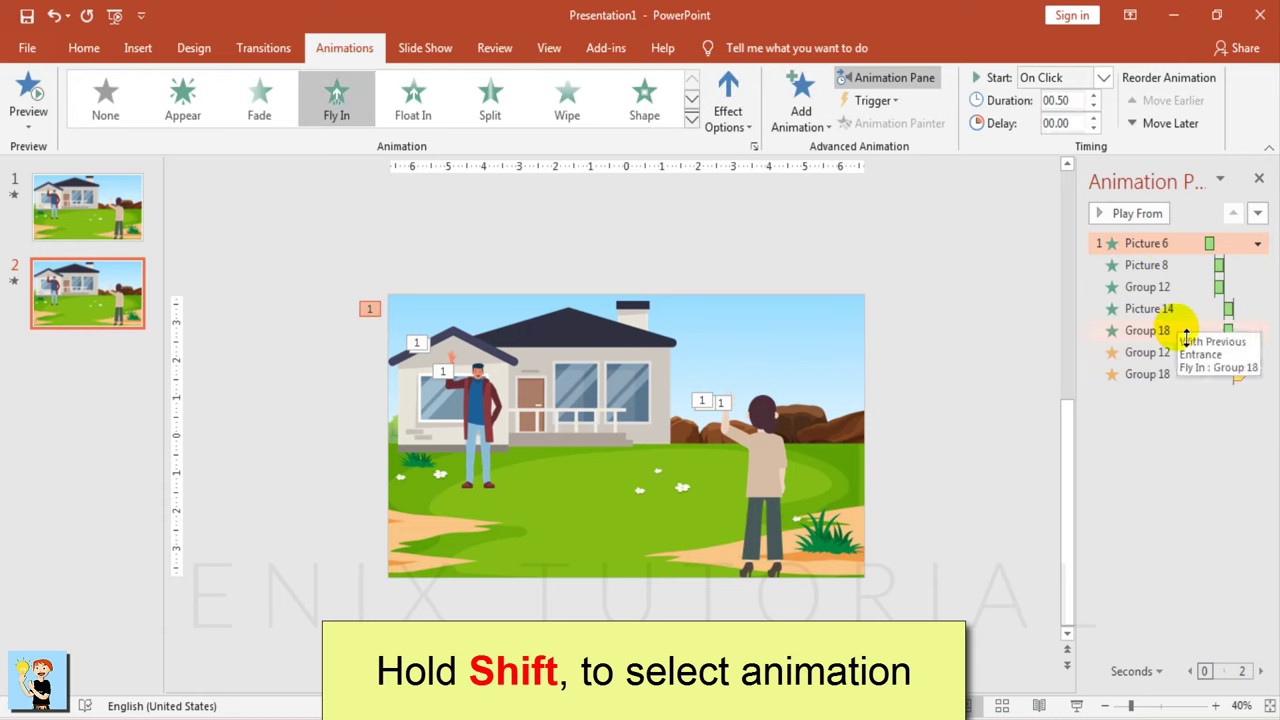
left_click(1186, 377, "shift")
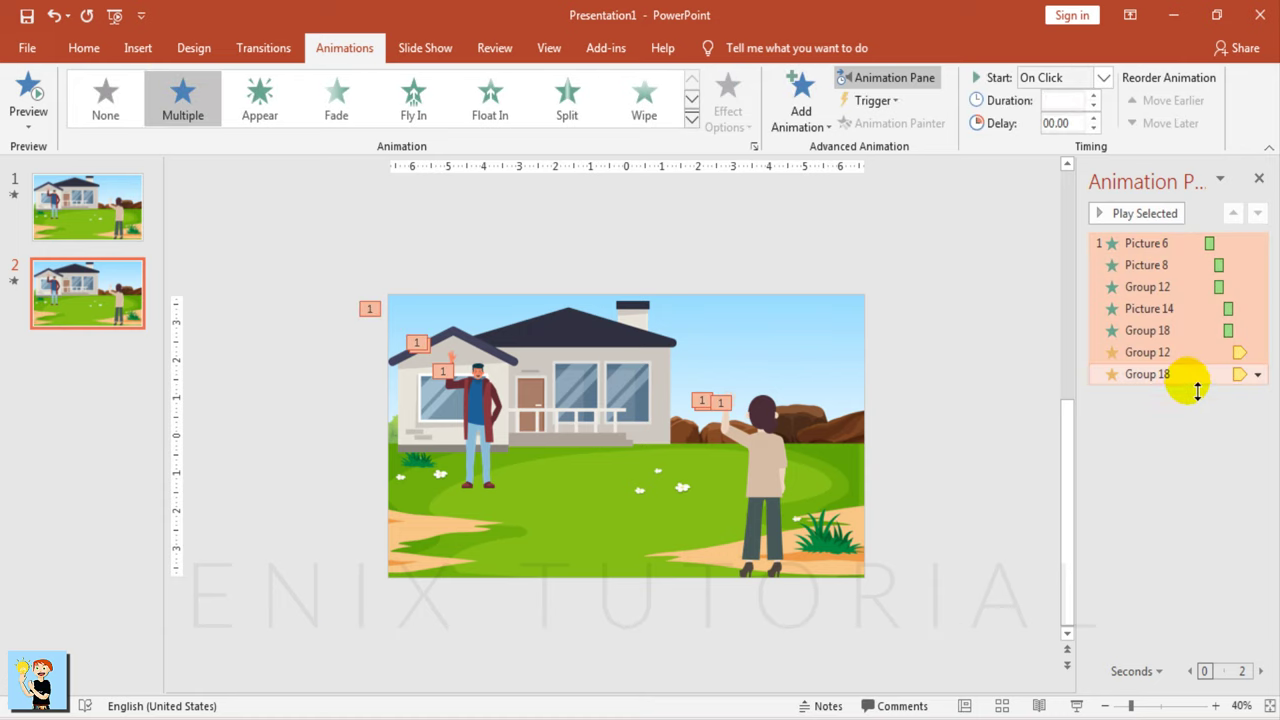
right_click(1188, 380)
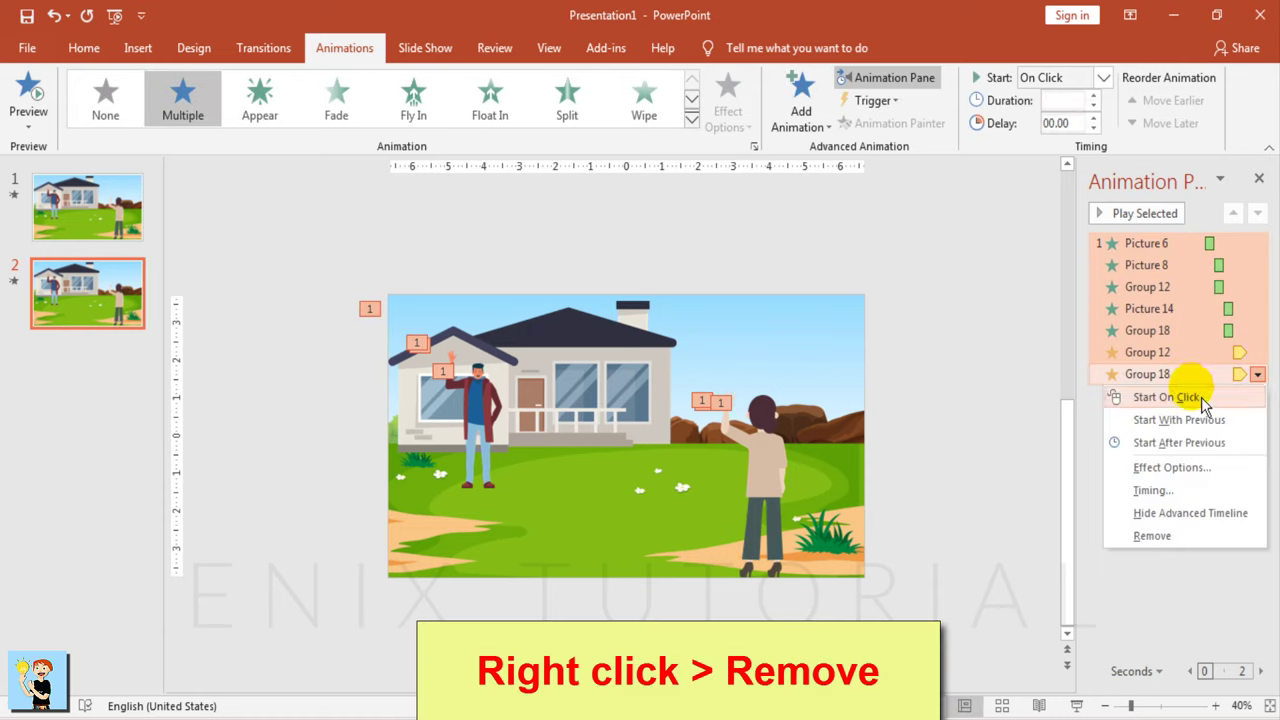
left_click(1198, 542)
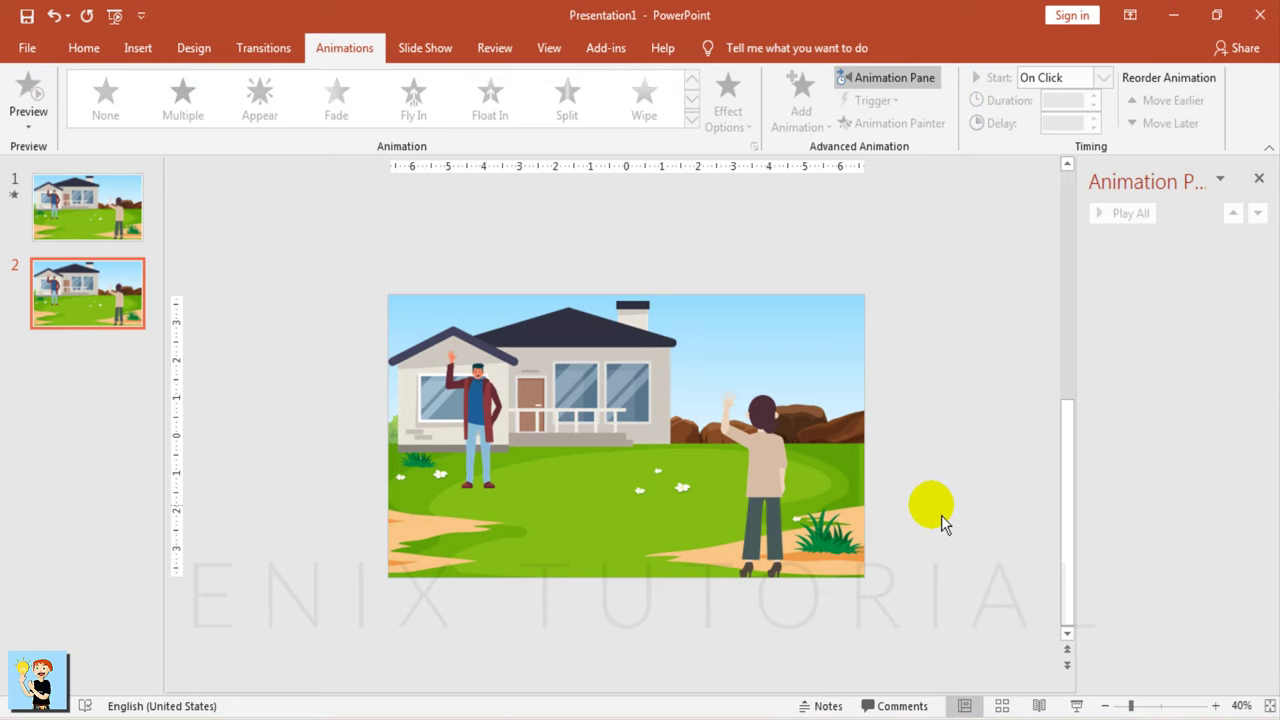
left_click_drag(922, 622, 306, 255)
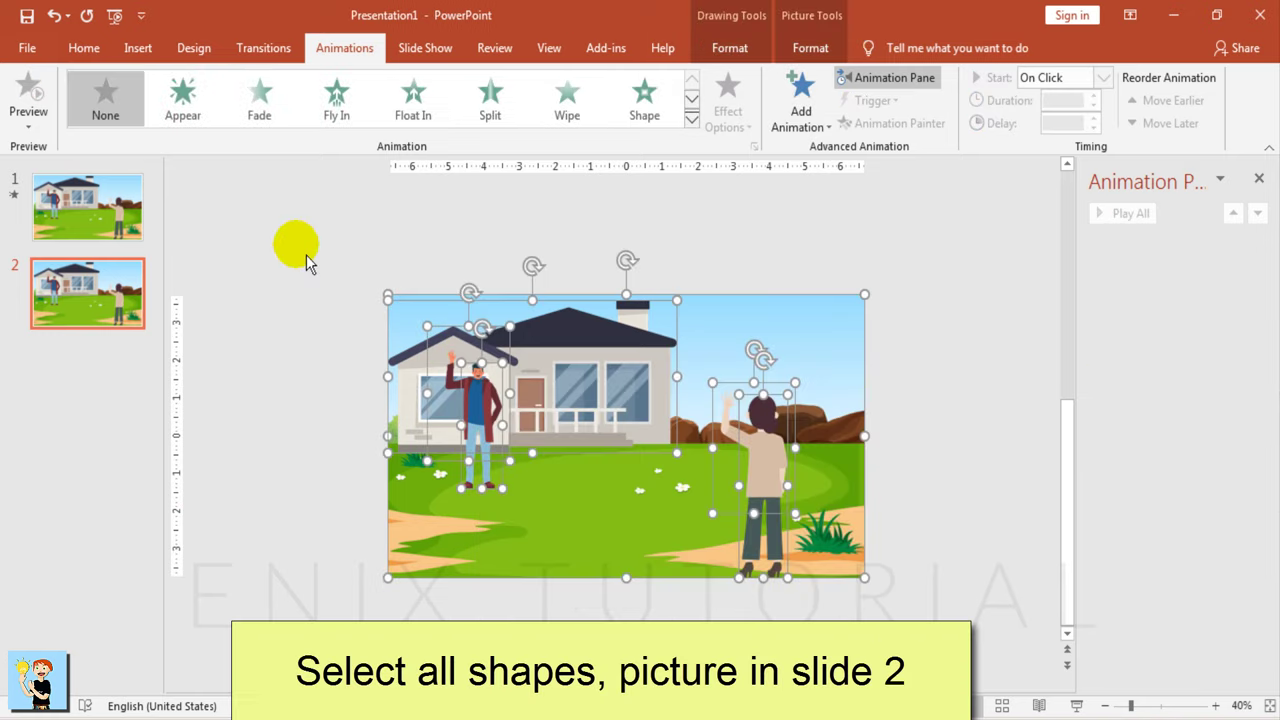
Step: Group the selected pictures on slide 2 and enlarge the group into a close-up of the waving man
right_click(535, 373)
mouse_move(640, 480)
left_click(700, 483)
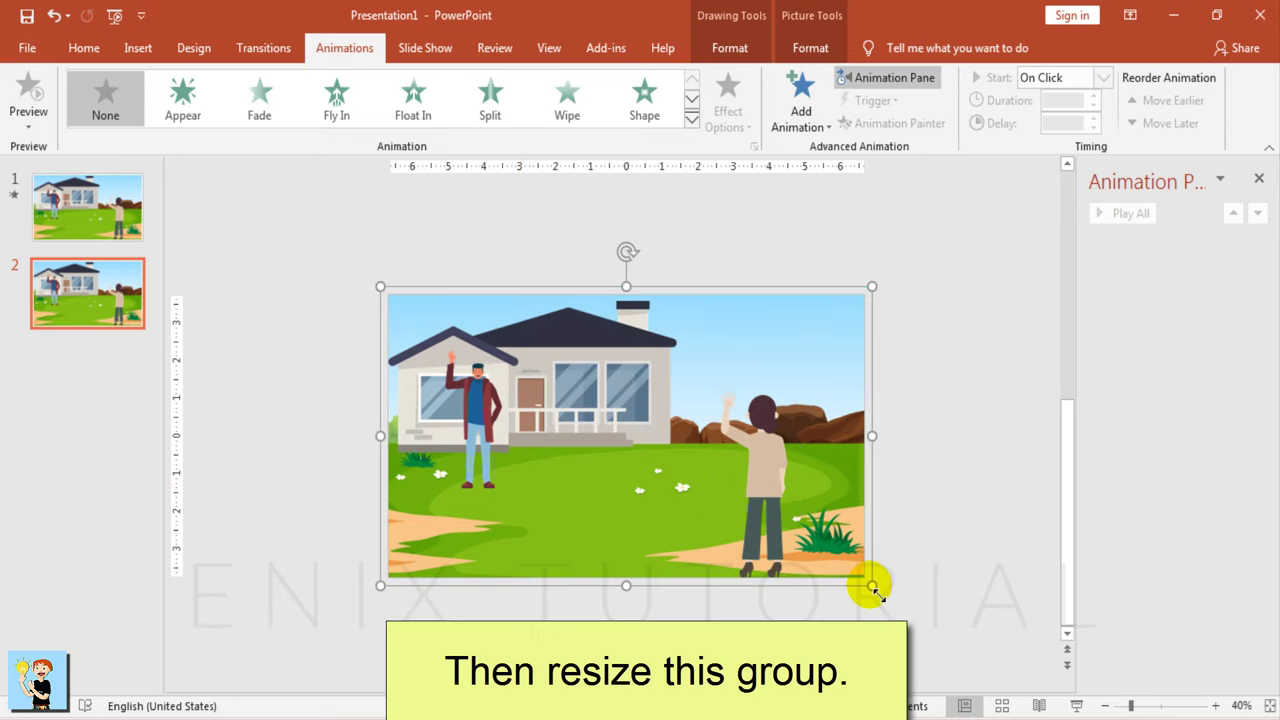
mouse_move(872, 586)
left_mouse_down()
mouse_move(1142, 712)
mouse_move(1086, 704)
left_mouse_up()
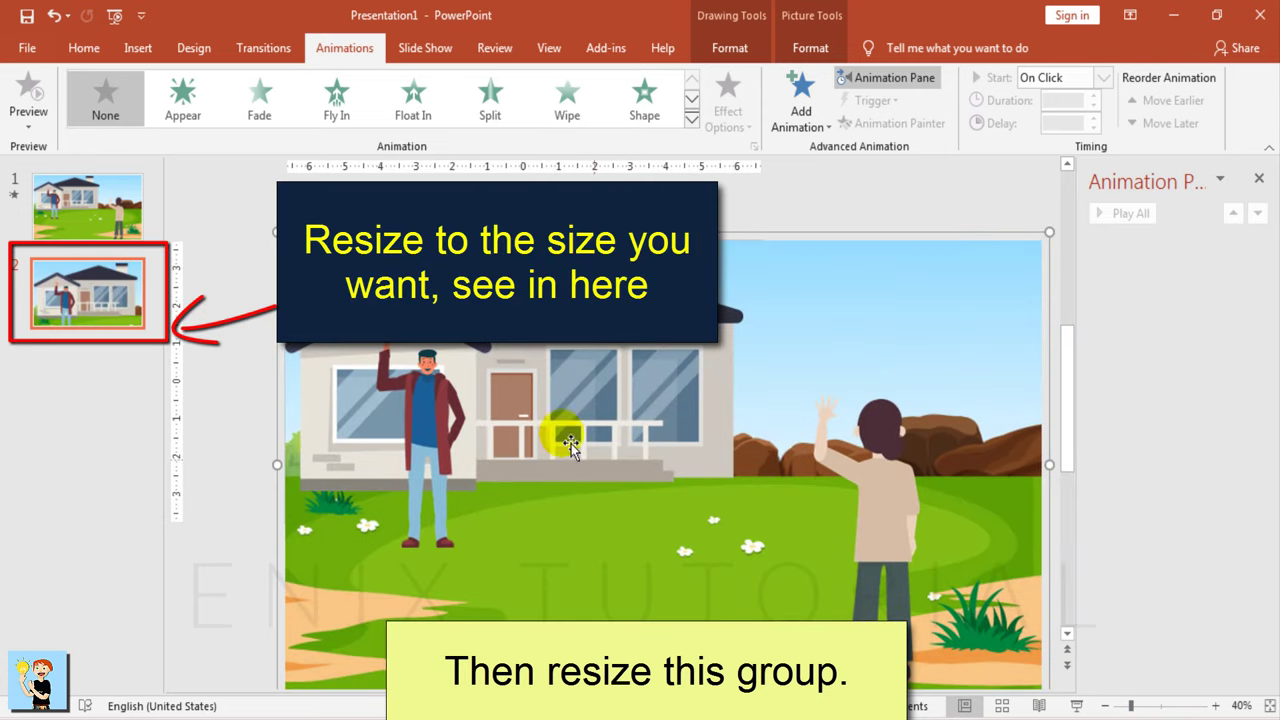
scroll(894, 608, "down", 2, "ctrl")
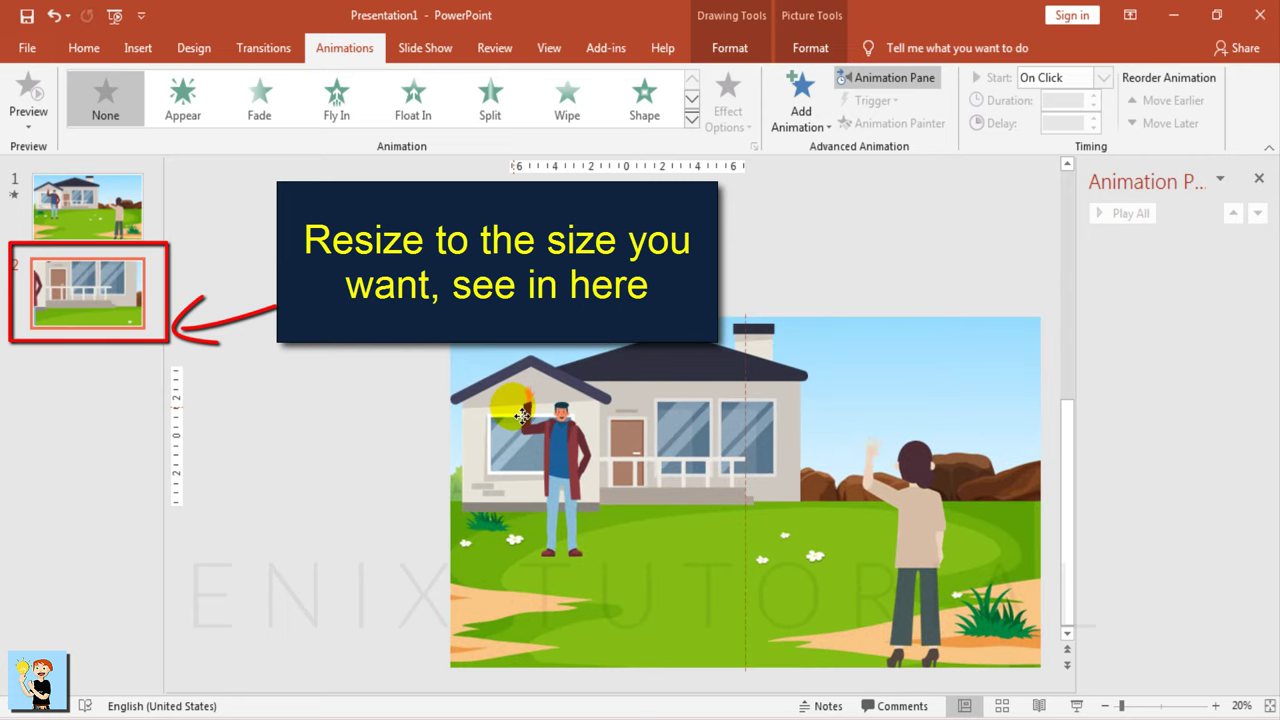
Step: Duplicate slide 2 as slide 3, then move and resize its scene group to frame the waving woman
right_click(97, 300)
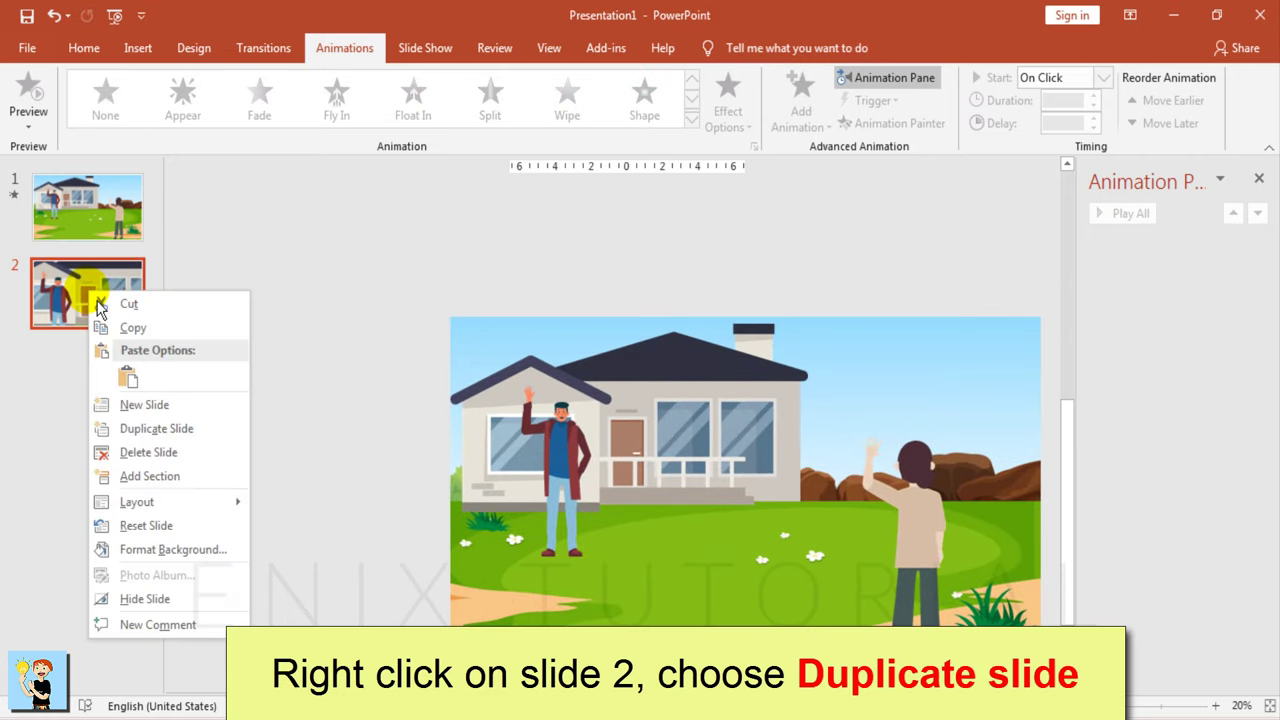
left_click(200, 440)
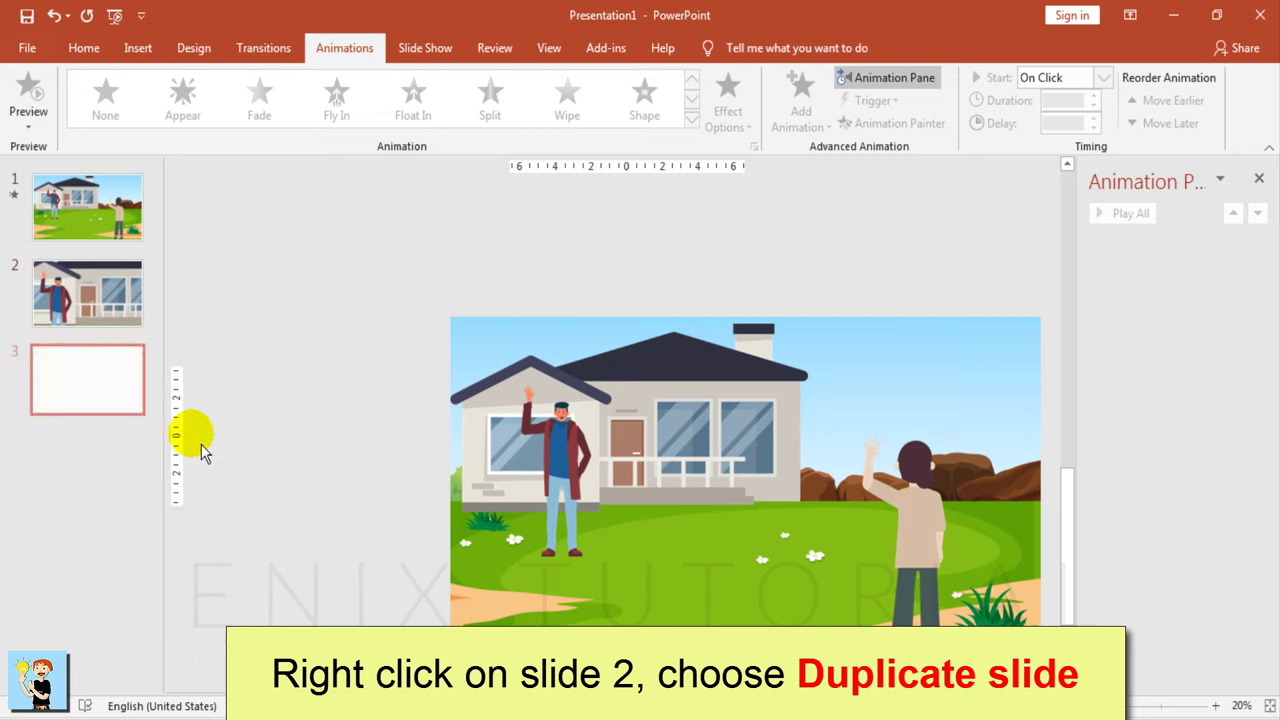
left_click_drag(699, 505, 545, 486)
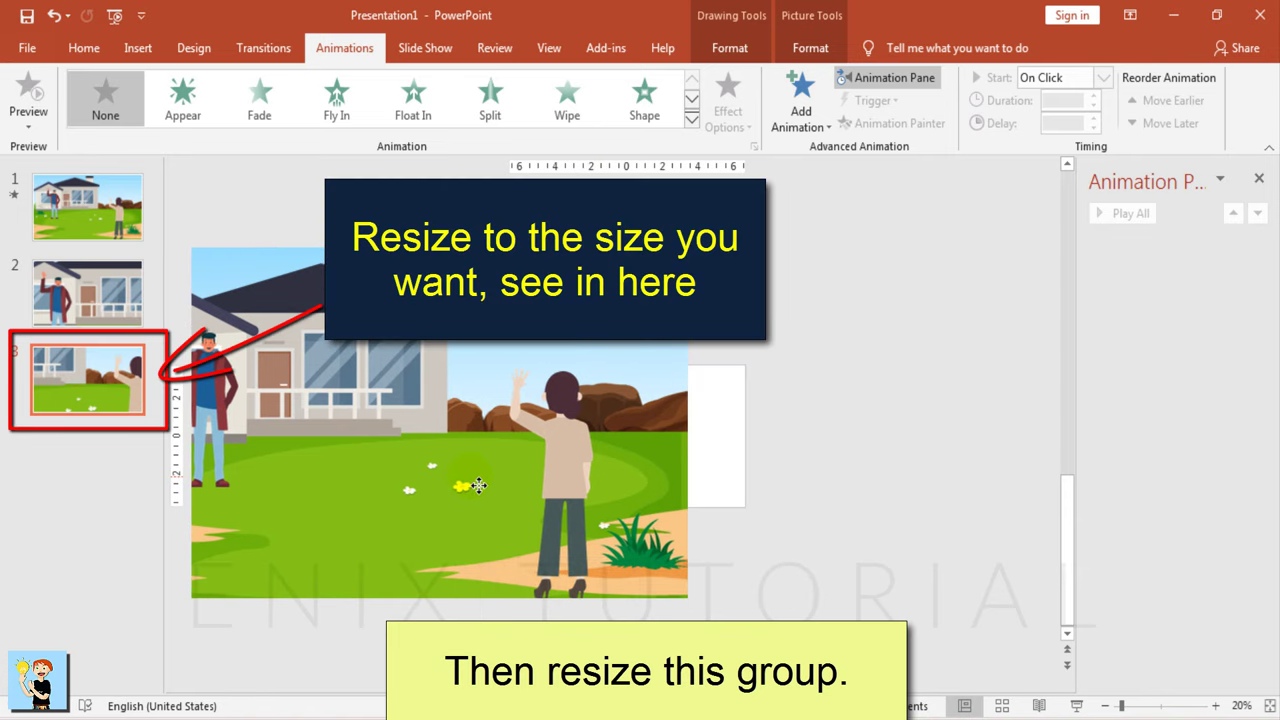
left_click_drag(545, 486, 555, 487)
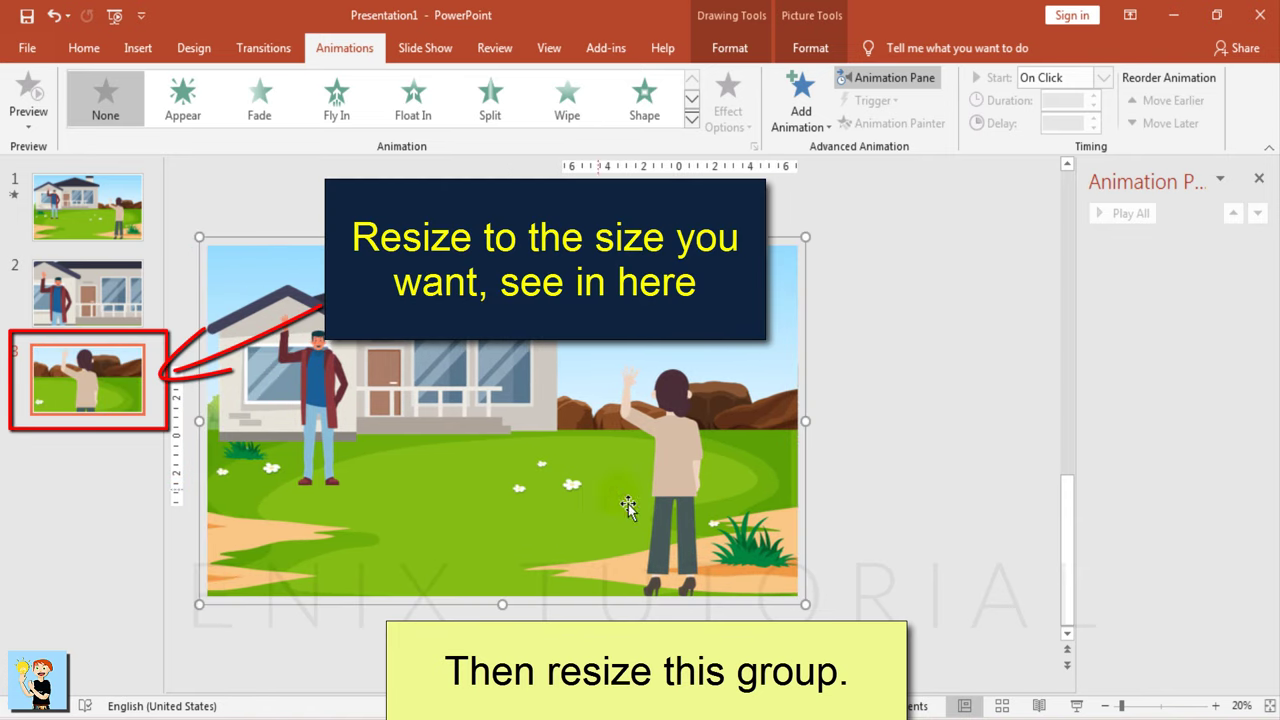
left_click_drag(805, 605, 700, 534)
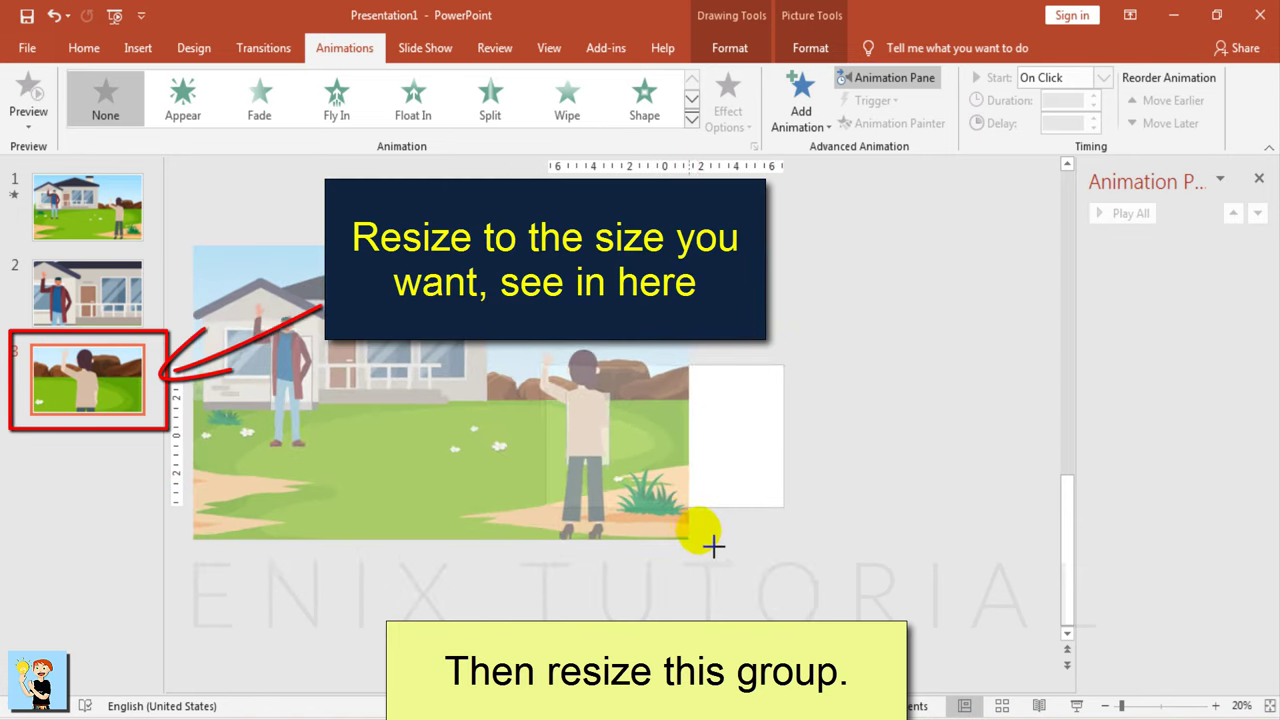
left_click_drag(606, 443, 689, 496)
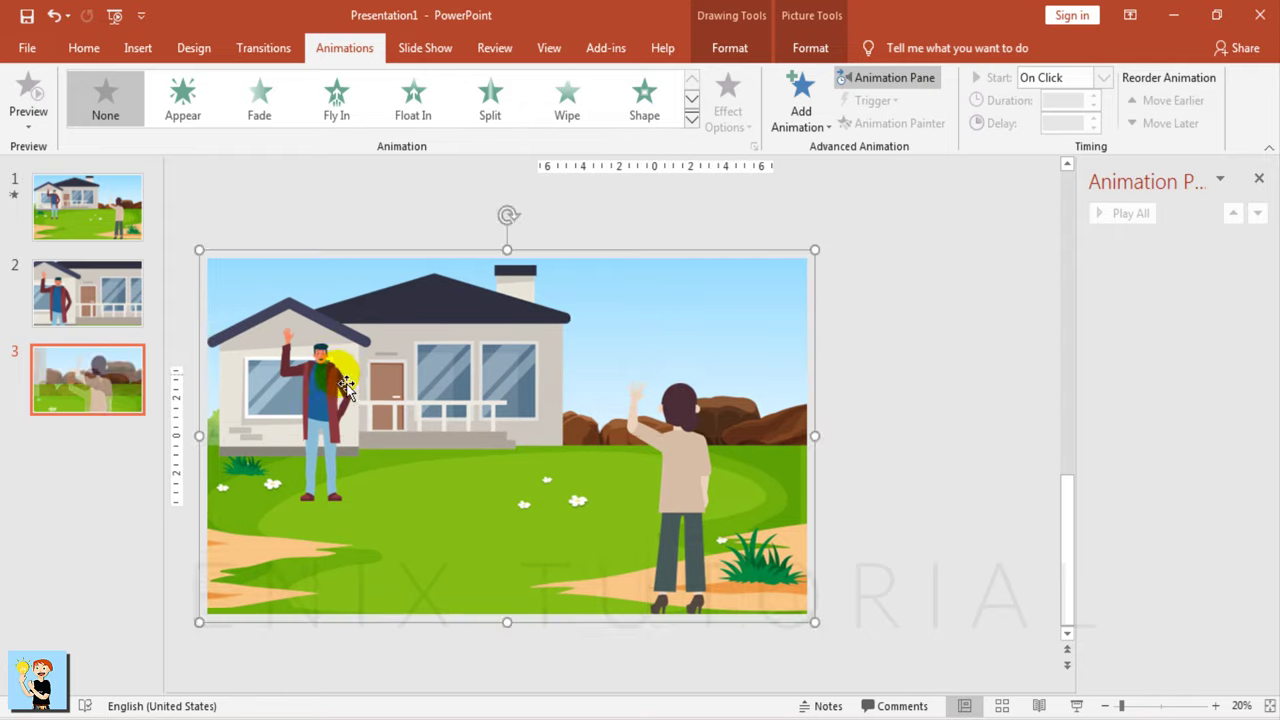
scroll(421, 557, "down", 2)
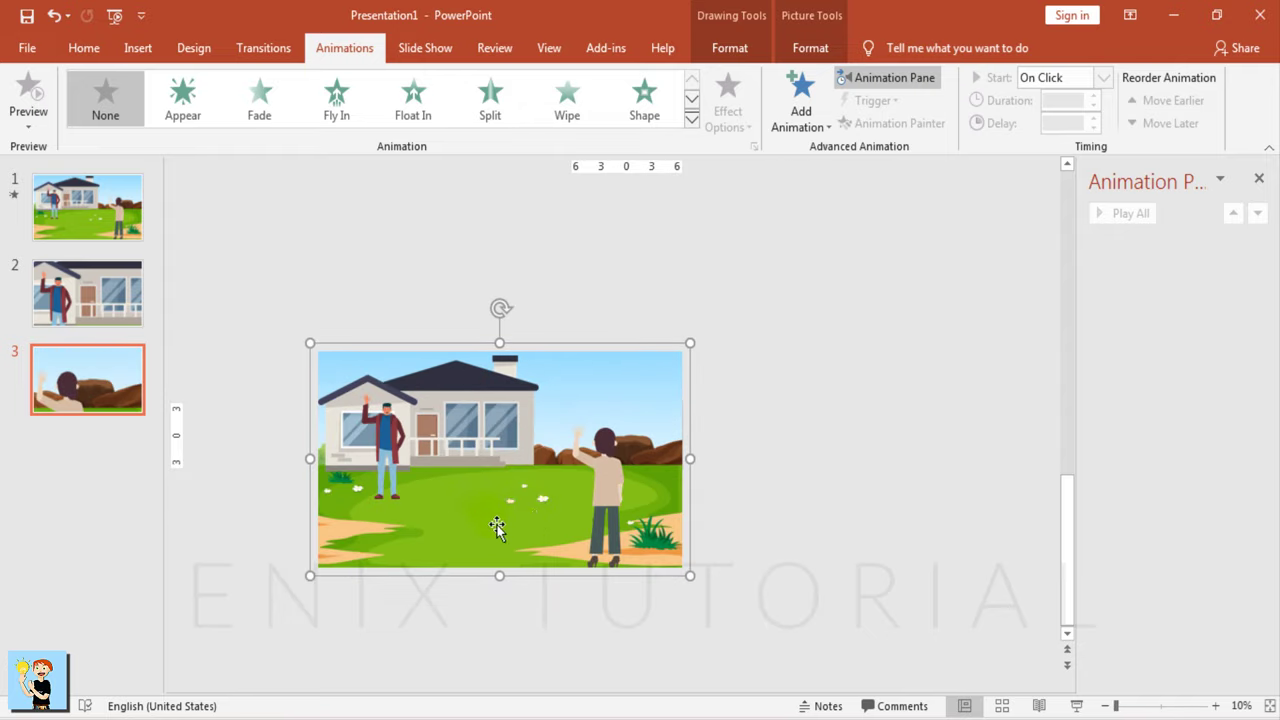
left_click_drag(446, 526, 457, 512)
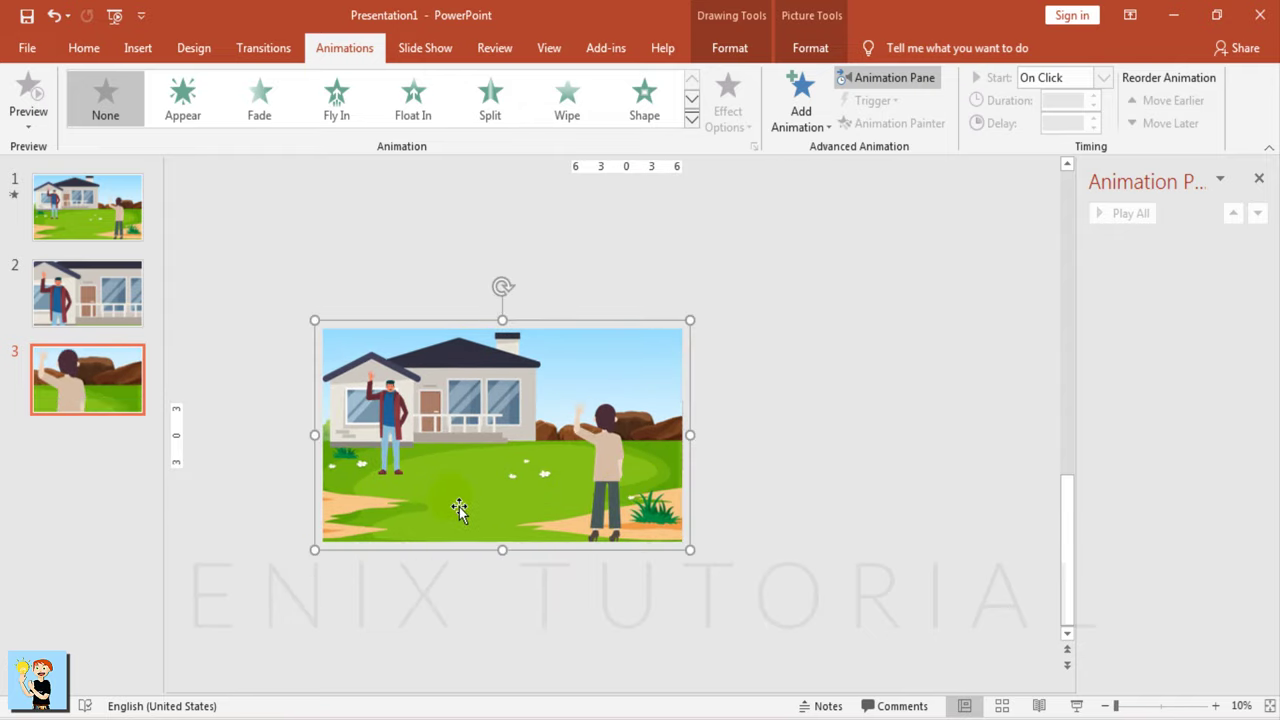
left_click(891, 600)
left_click(1183, 706)
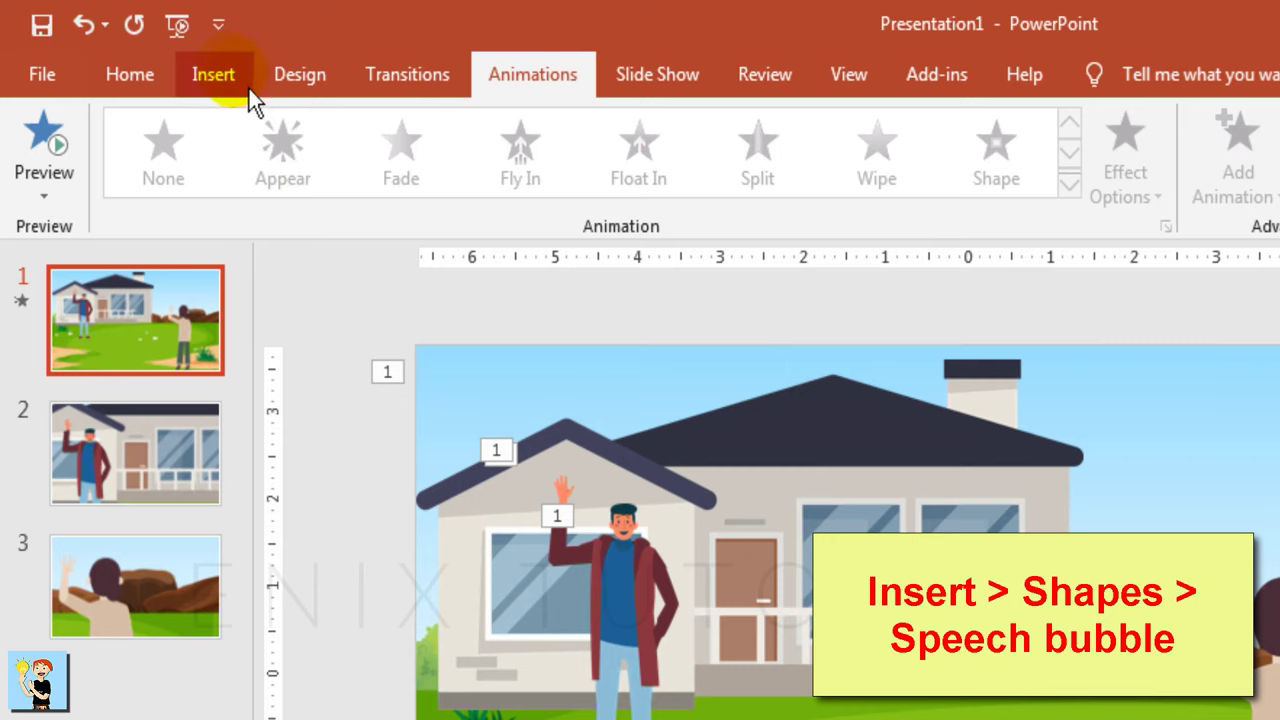
Step: Add a white-filled speech bubble shape above the waving man on slide 1
left_click(244, 85)
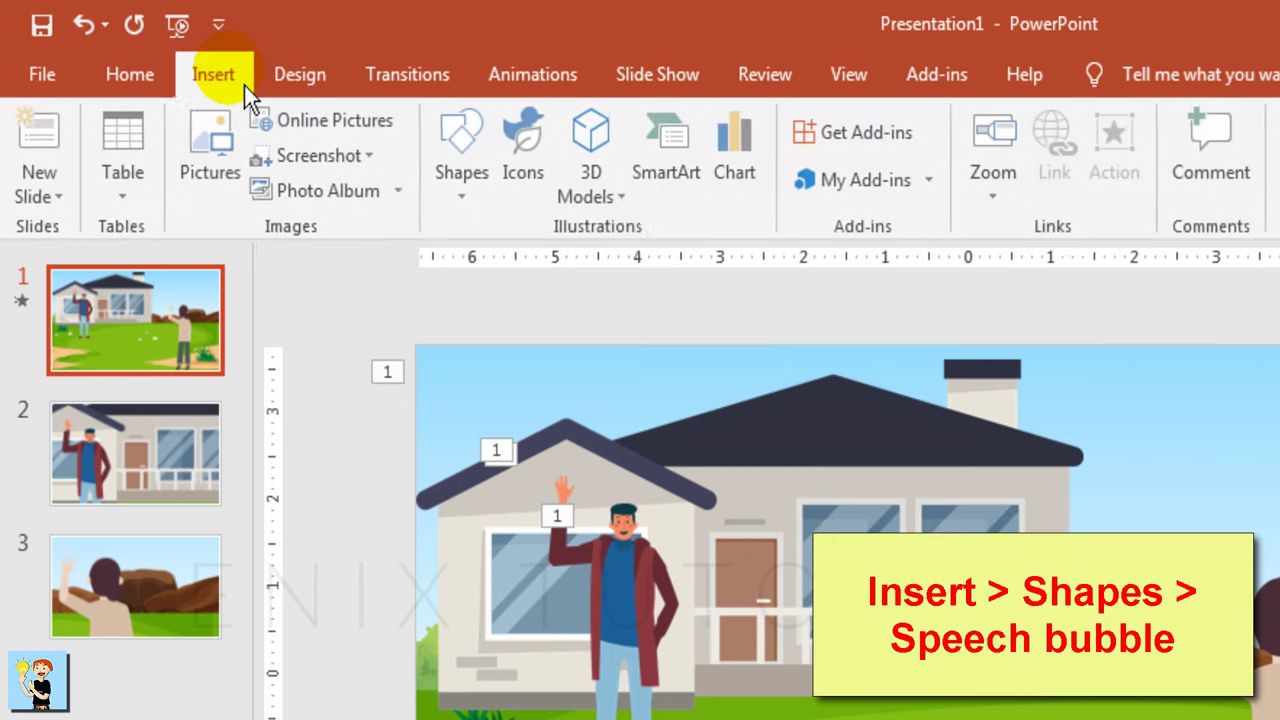
left_click(476, 201)
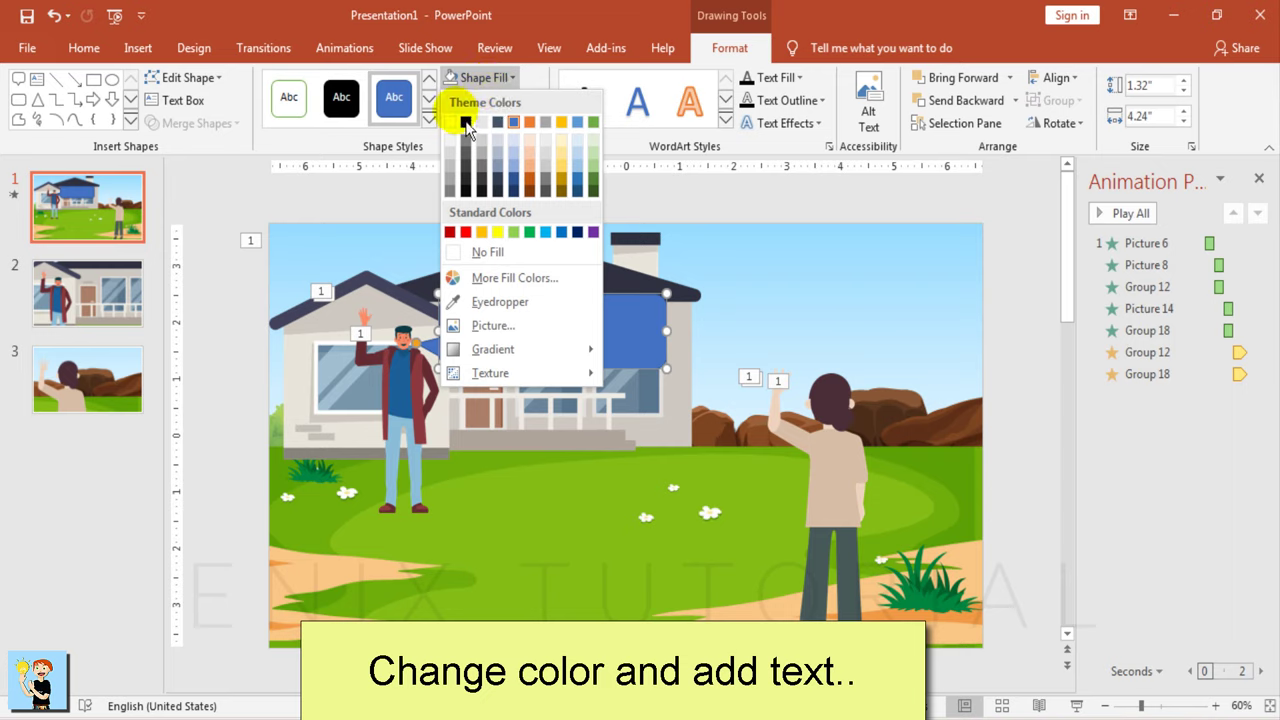
left_click(458, 117)
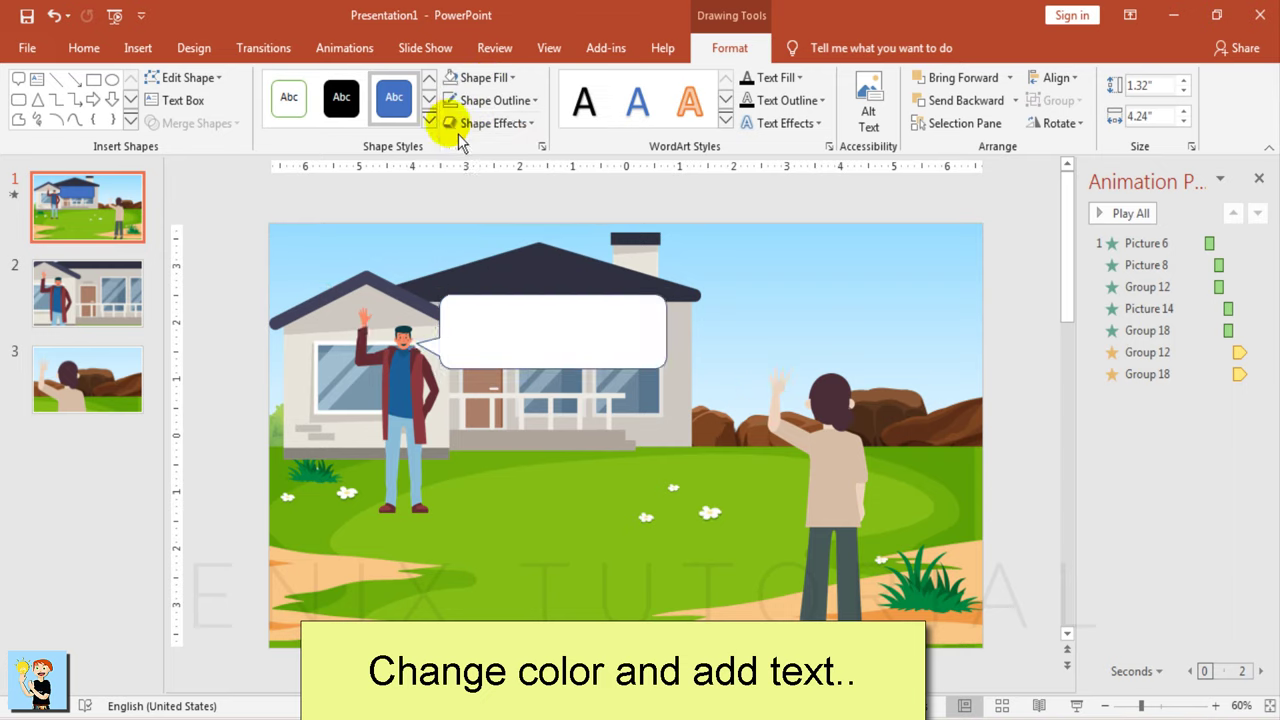
left_click(540, 345)
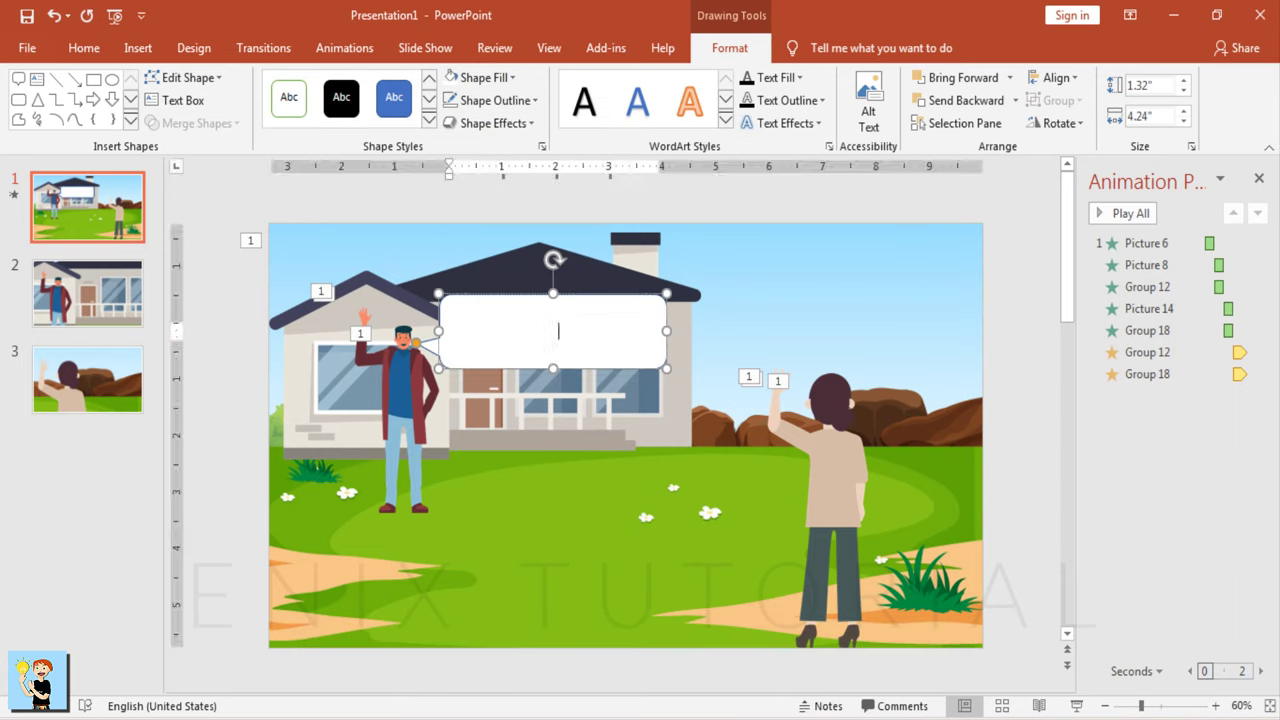